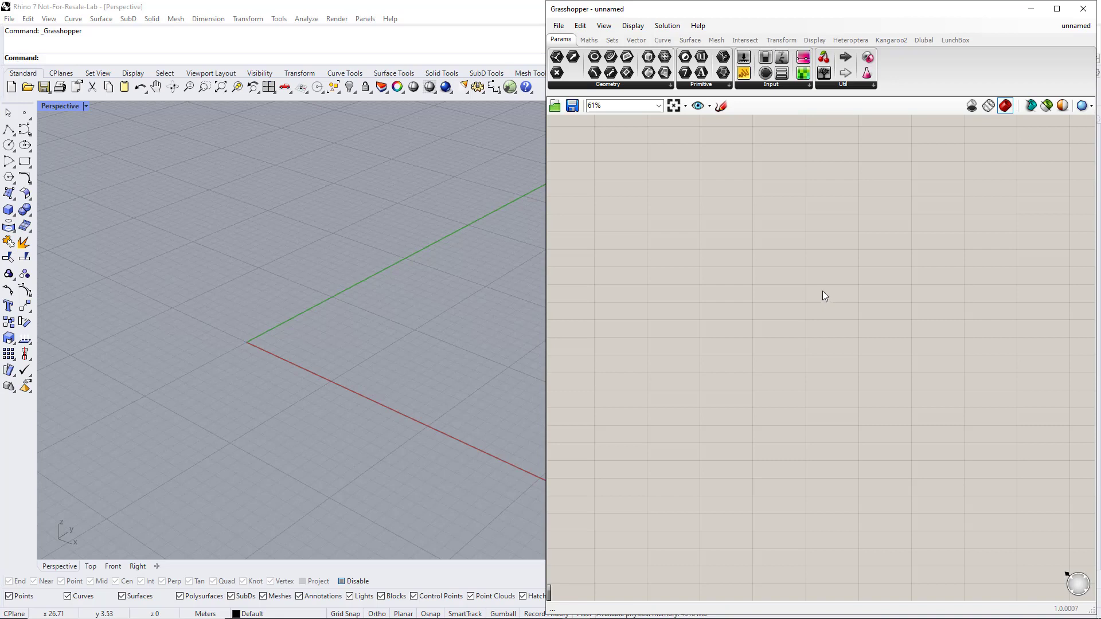
Place a Construct Point component from Vector > Point and Alt-drag copies below it.
{"action": "left_click", "coordinate": [636, 41]}
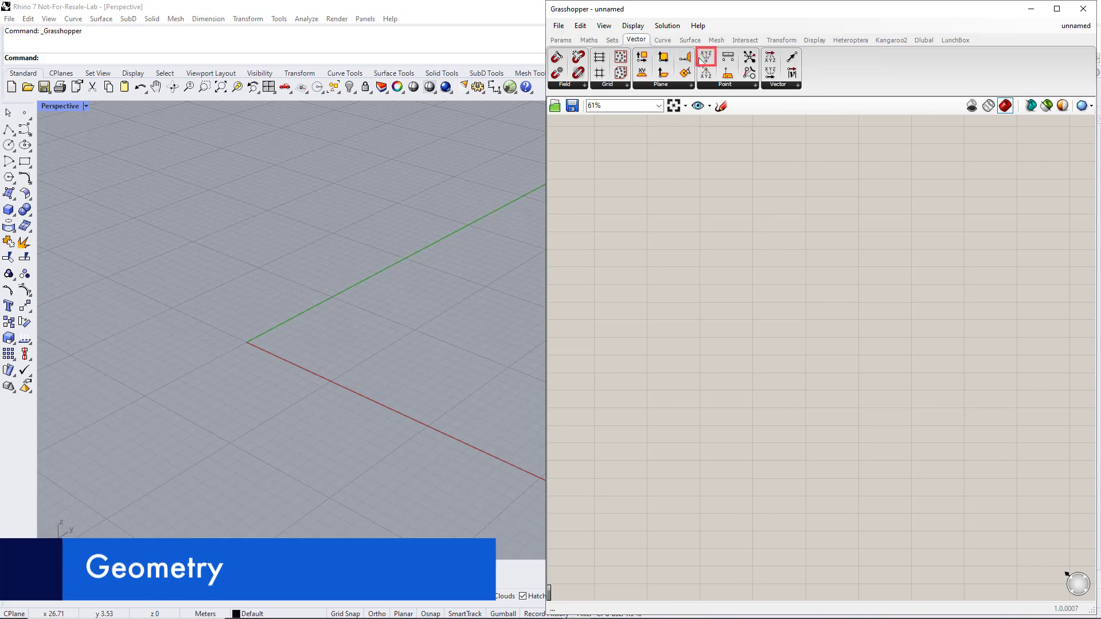
{"action": "left_click_drag", "start_coordinate": [704, 58], "coordinate": [789, 310]}
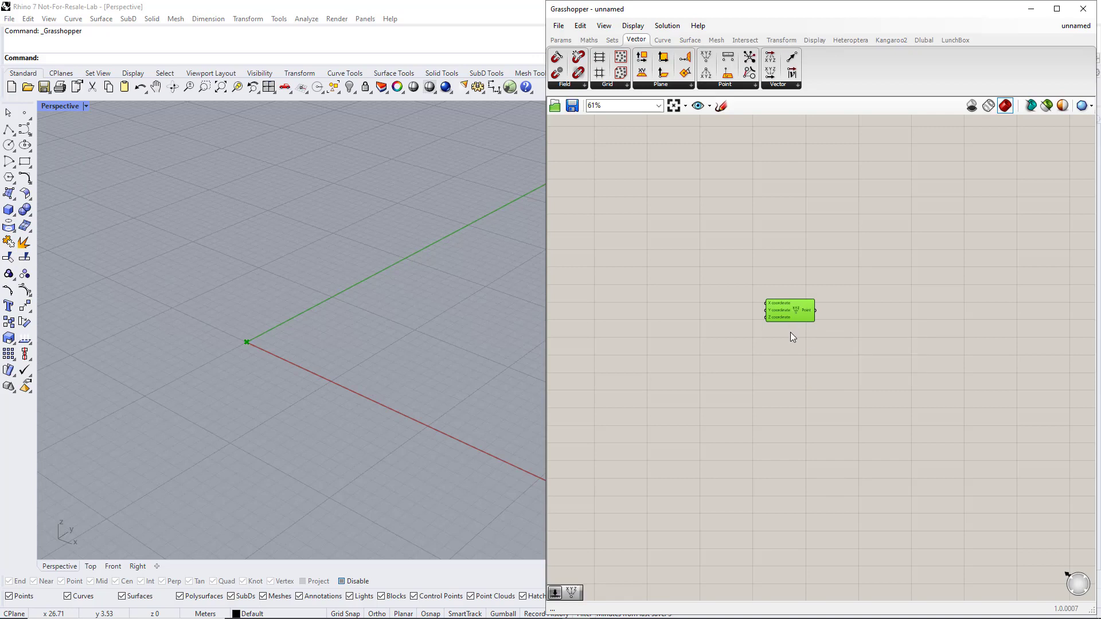
{"action": "left_click", "coordinate": [791, 332]}
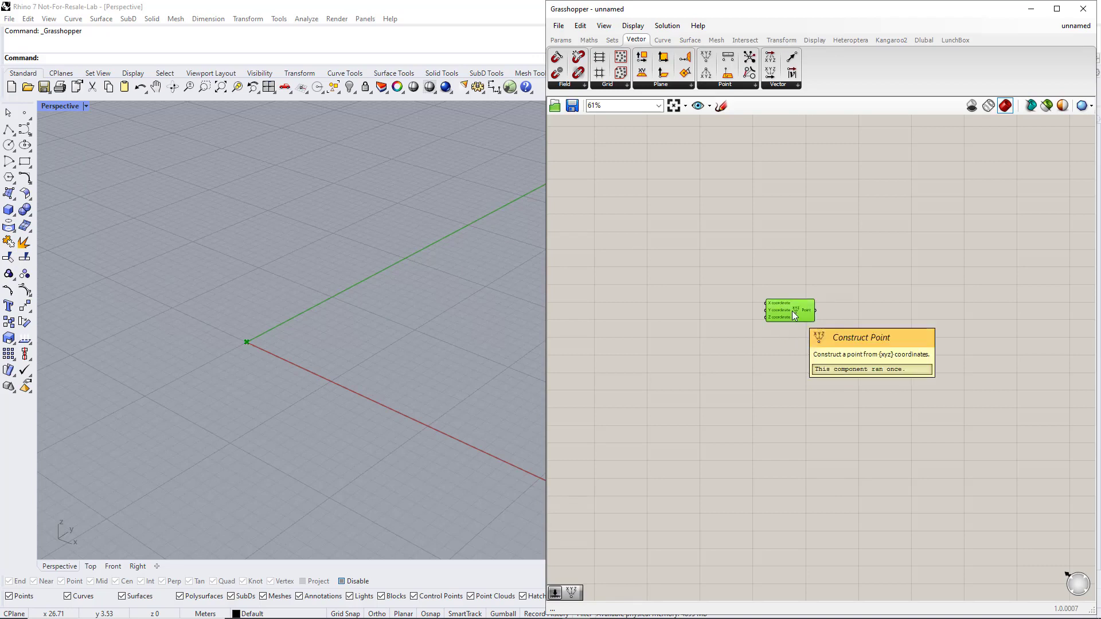
{"action": "left_click_drag", "start_coordinate": [792, 311], "coordinate": [793, 417], "text": "alt"}
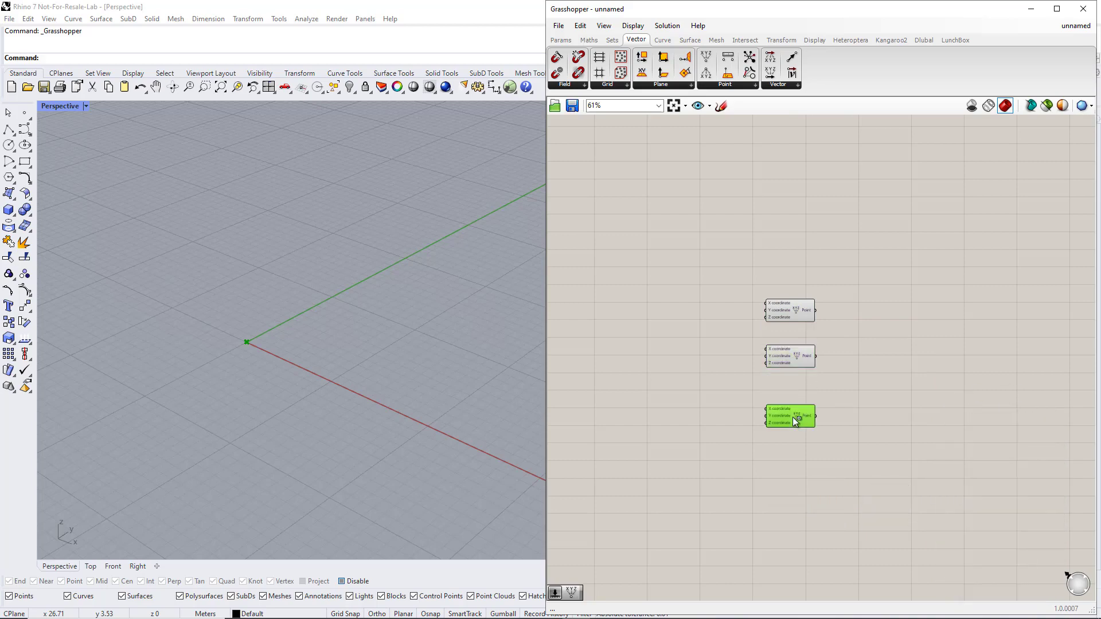
Add a number slider named Width driving the middle point's X coordinate.
{"action": "left_click", "coordinate": [716, 356]}
{"action": "double_click", "coordinate": [690, 355]}
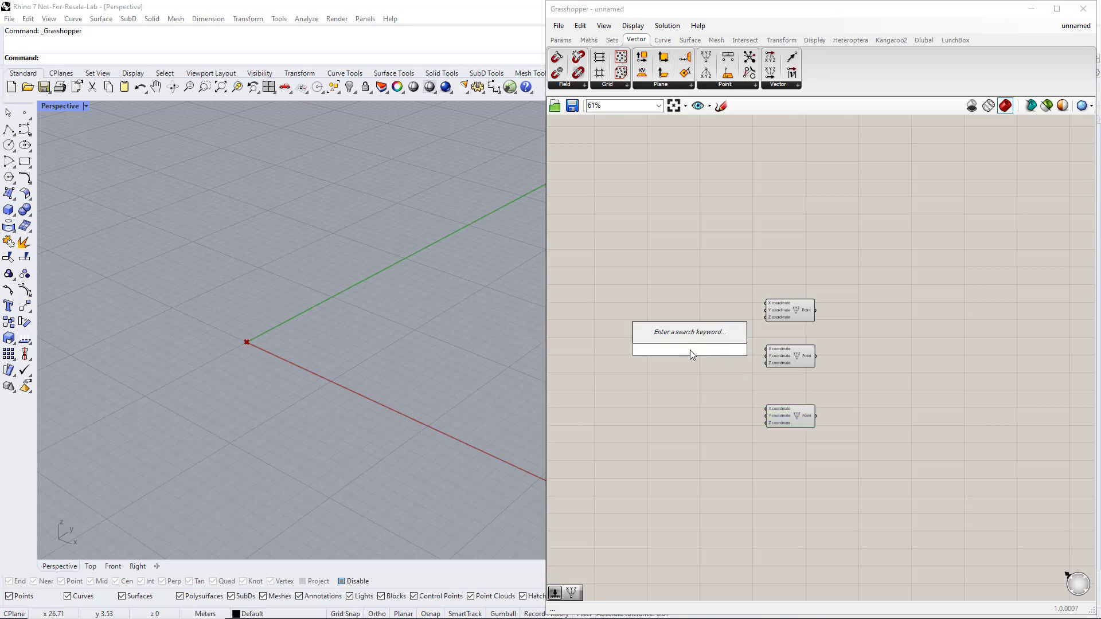
{"action": "type", "text": "1<20"}
{"action": "key", "text": "Return"}
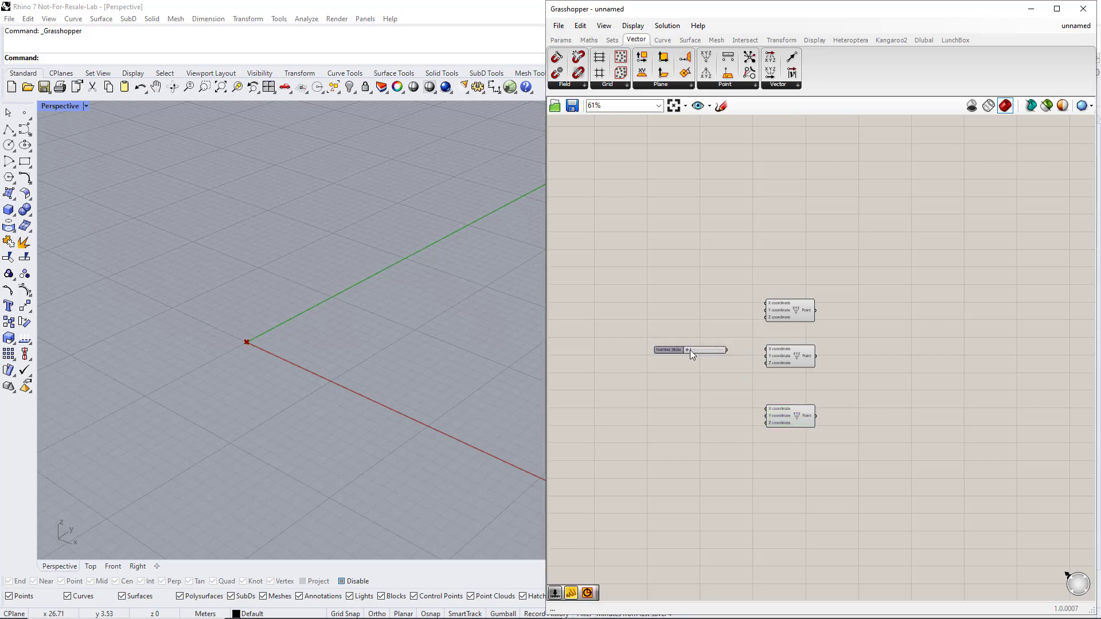
{"action": "left_click_drag", "start_coordinate": [727, 350], "coordinate": [766, 350]}
{"action": "right_click", "coordinate": [676, 349]}
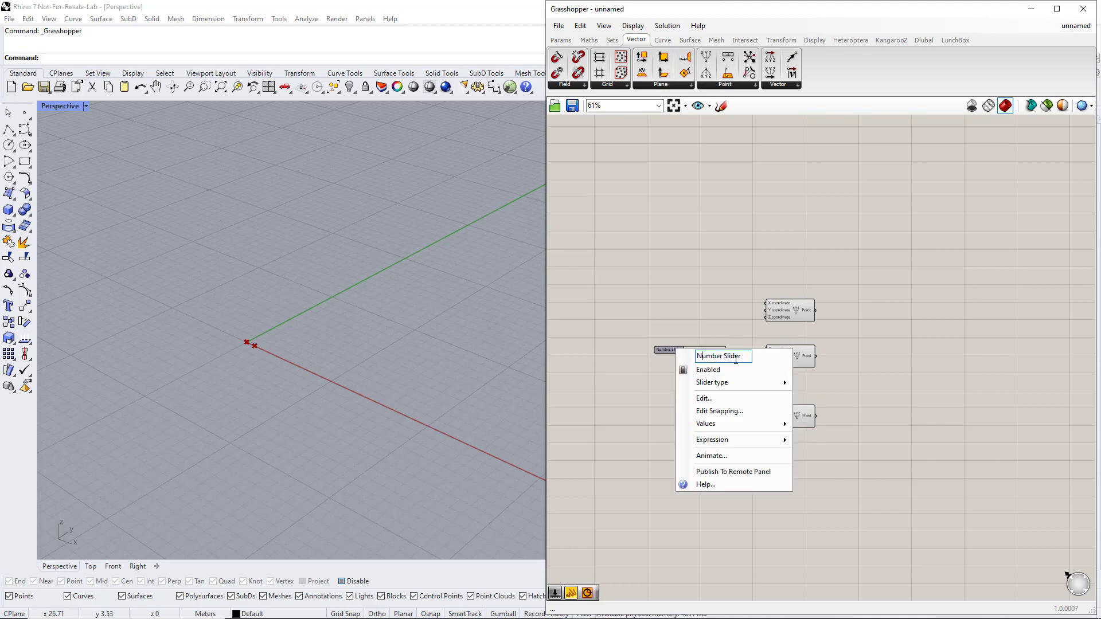
{"action": "type", "text": "Width"}
{"action": "key", "text": "Return"}
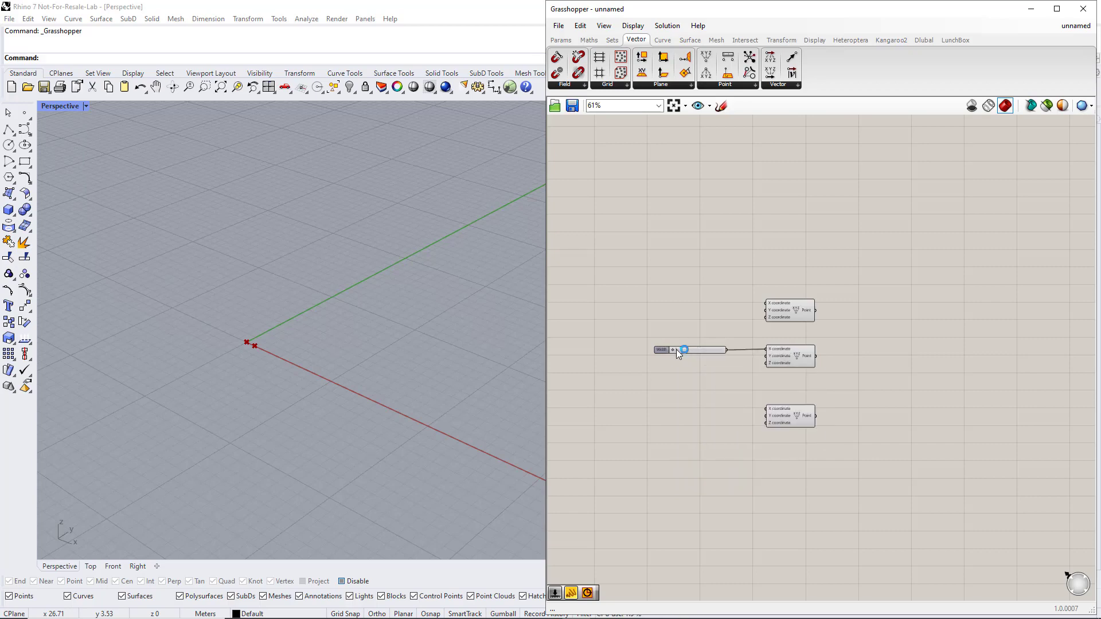
{"action": "left_click_drag", "start_coordinate": [673, 347], "coordinate": [694, 349]}
Add a Division component with a slider set to 2 as its divisor.
{"action": "left_click", "coordinate": [588, 40]}
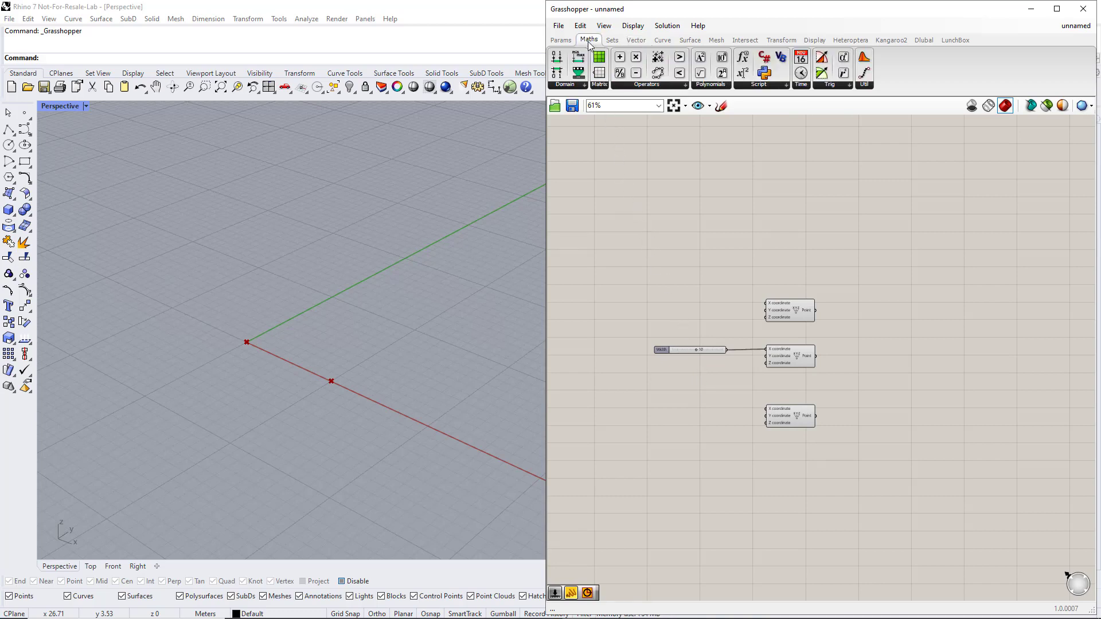
{"action": "left_click", "coordinate": [648, 85]}
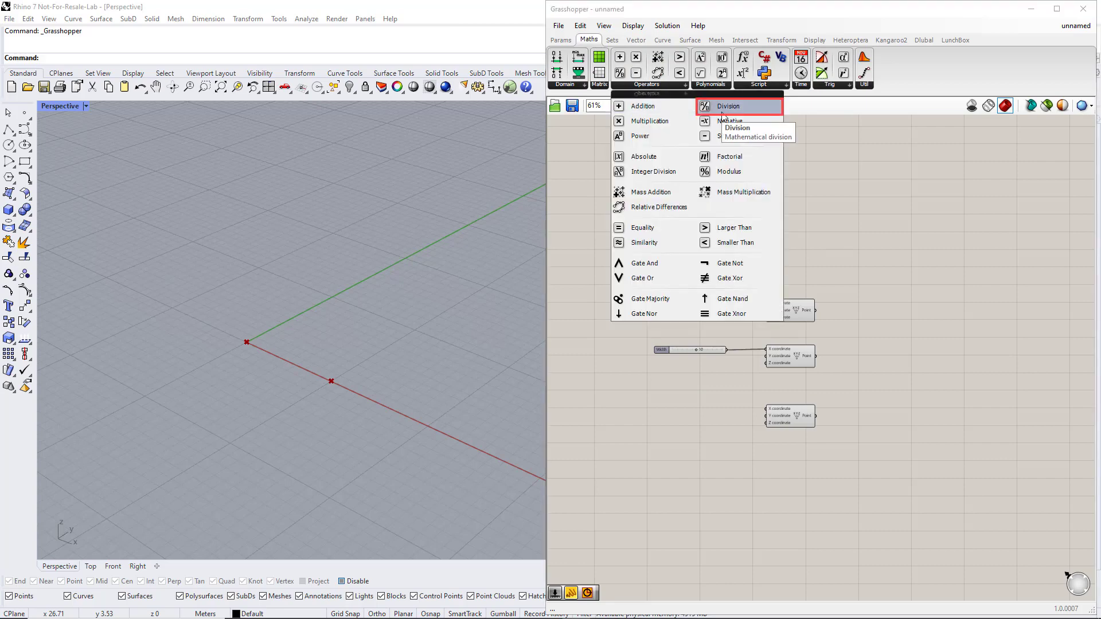
{"action": "left_click_drag", "start_coordinate": [722, 108], "coordinate": [727, 357]}
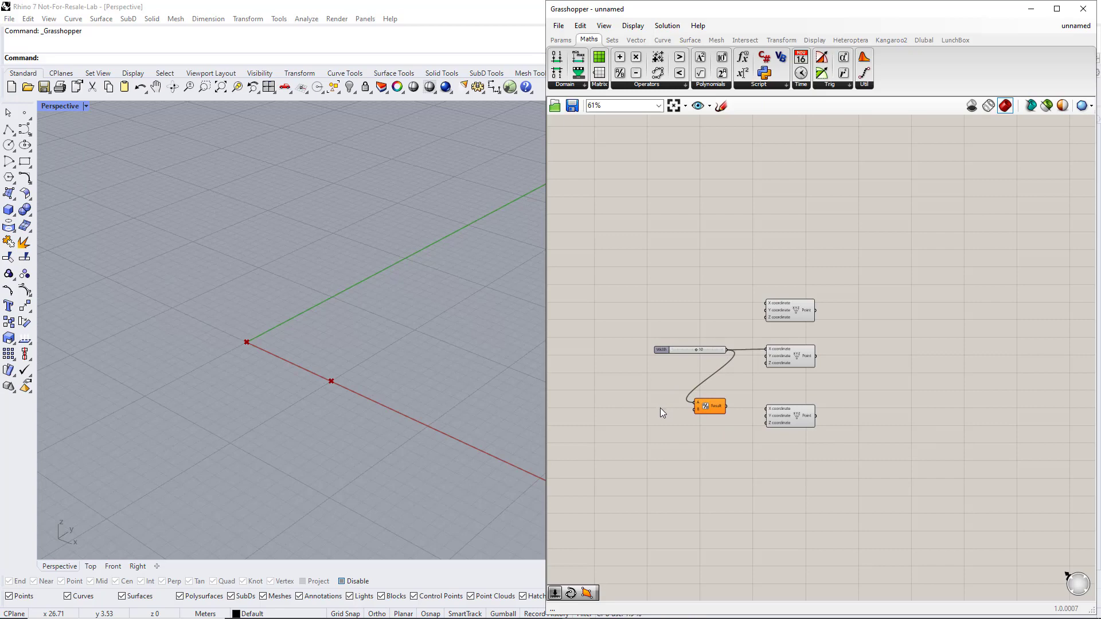
{"action": "double_click", "coordinate": [634, 411]}
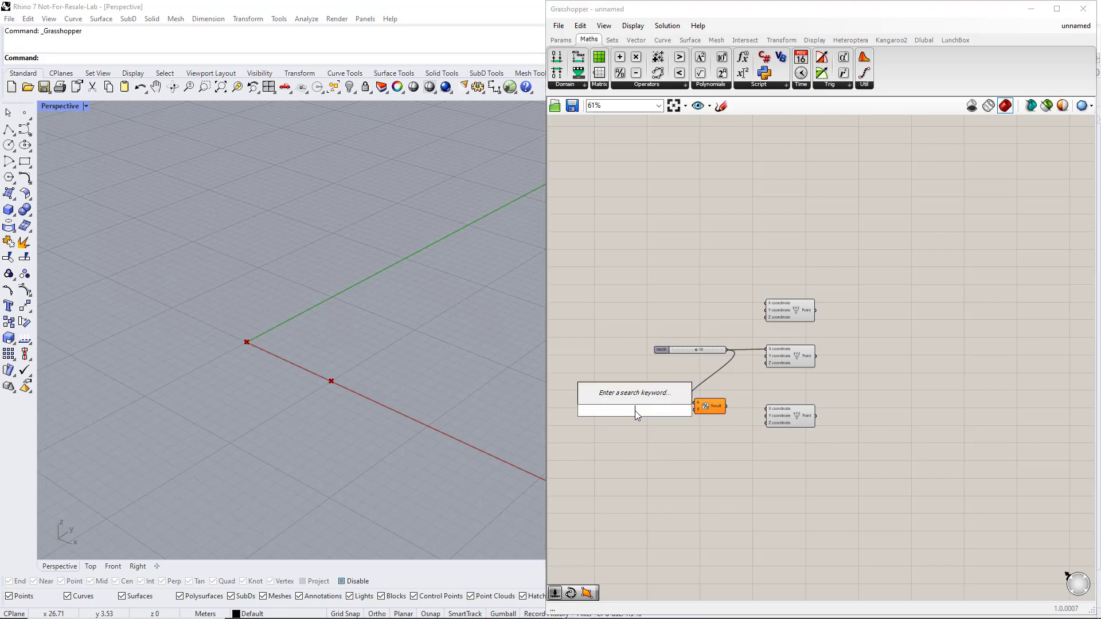
{"action": "type", "text": "2"}
{"action": "key", "text": "Return"}
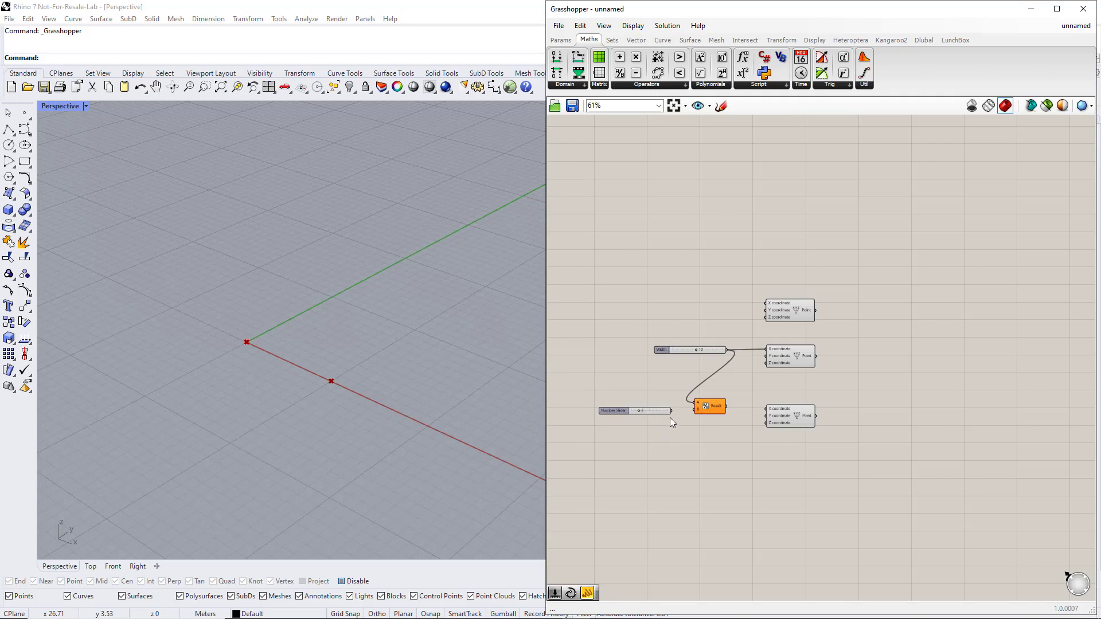
{"action": "left_click_drag", "start_coordinate": [689, 411], "coordinate": [765, 409]}
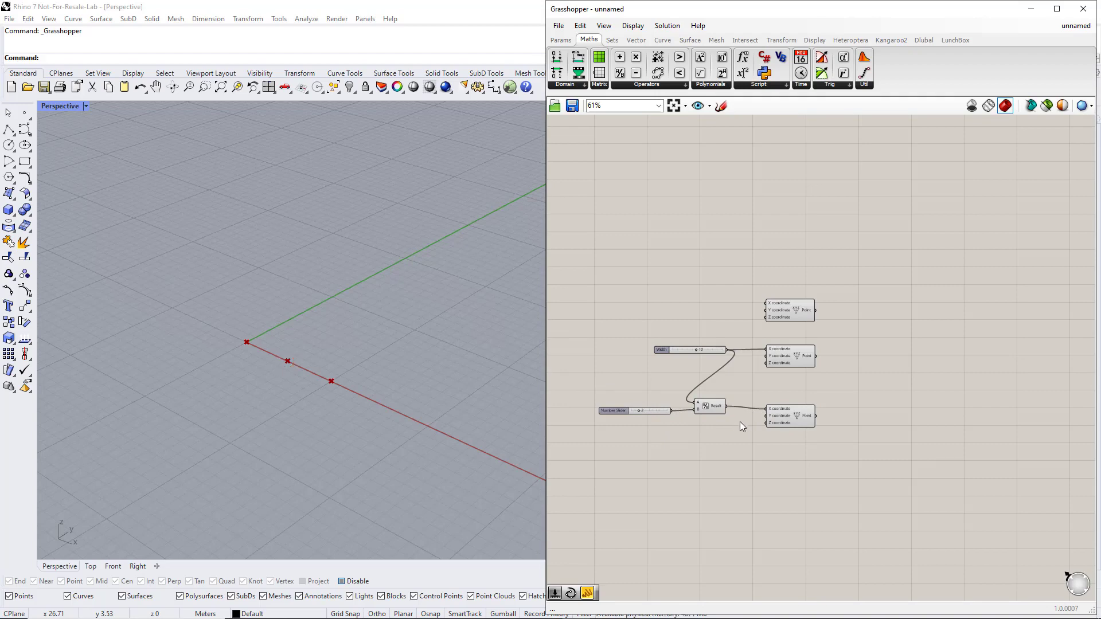
Add a Height slider driving the apex point's Z, set Width to 11 and raise Height.
{"action": "double_click", "coordinate": [695, 431]}
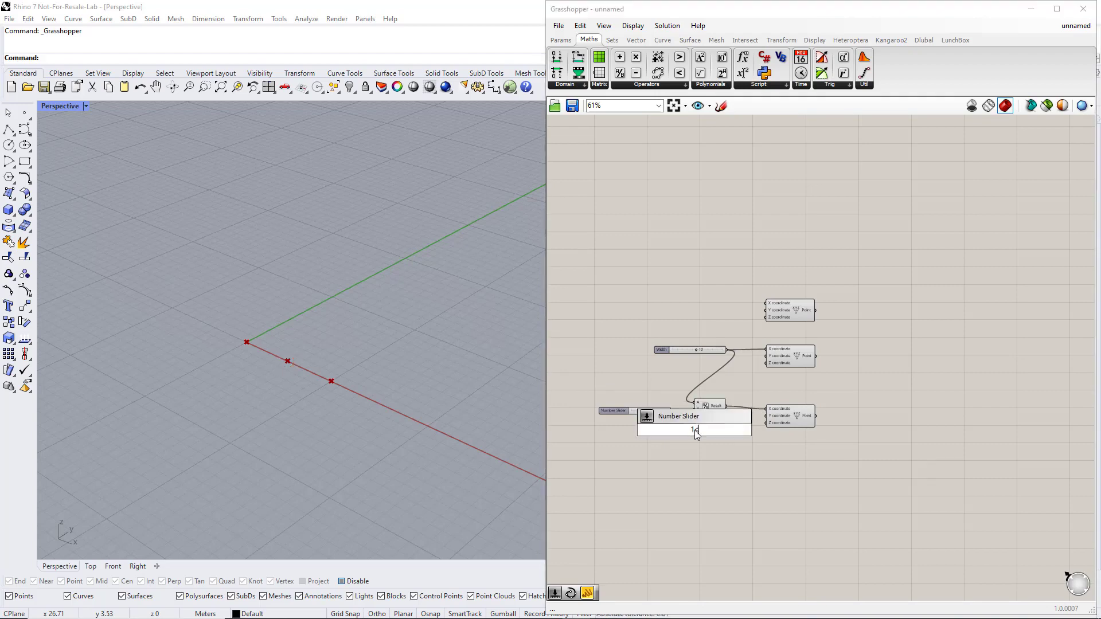
{"action": "key", "text": "Return"}
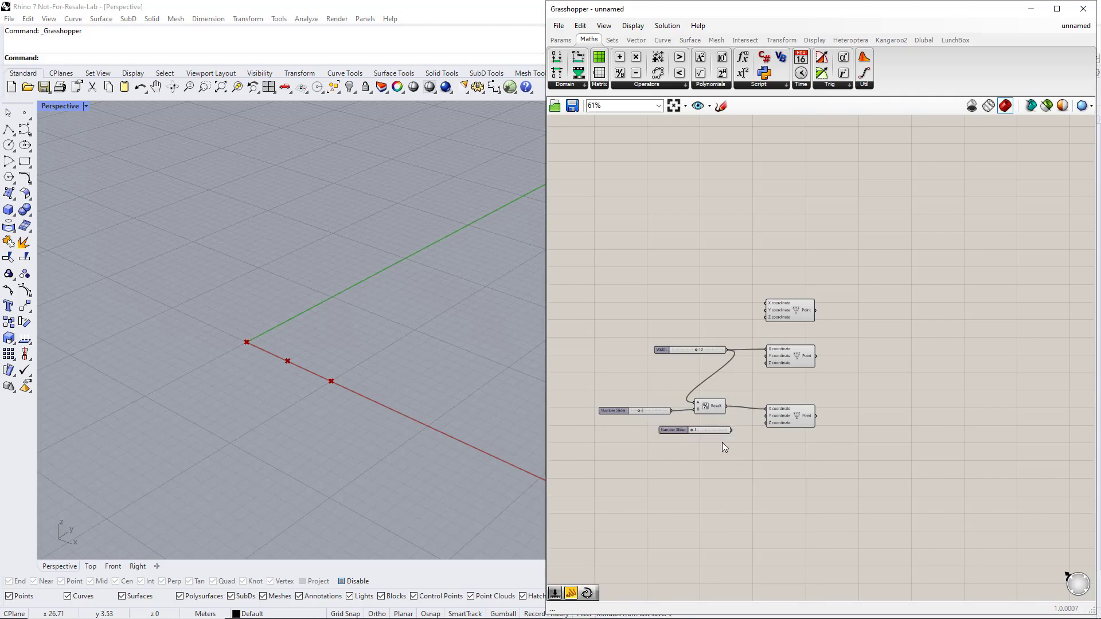
{"action": "left_click_drag", "start_coordinate": [731, 429], "coordinate": [765, 422]}
{"action": "right_click", "coordinate": [673, 428]}
{"action": "left_click", "coordinate": [688, 434]}
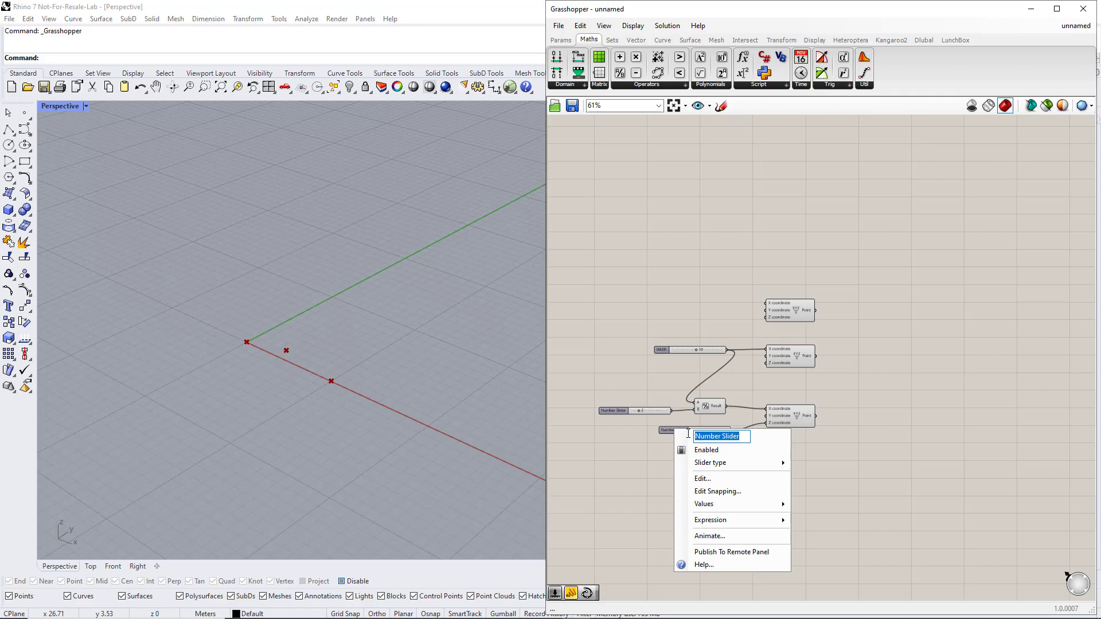
{"action": "type", "text": "Height"}
{"action": "key", "text": "Return"}
{"action": "mouse_move", "coordinate": [696, 349]}
{"action": "left_mouse_down"}
{"action": "mouse_move", "coordinate": [686, 347]}
{"action": "mouse_move", "coordinate": [698, 349]}
{"action": "left_mouse_up"}
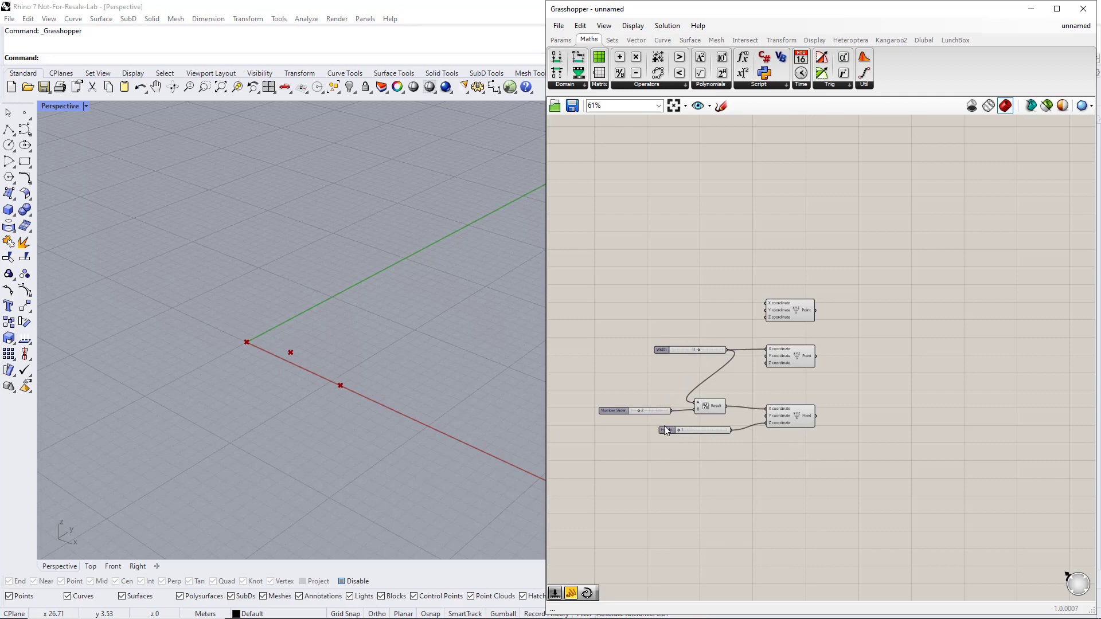
{"action": "mouse_move", "coordinate": [680, 432]}
{"action": "left_mouse_down"}
{"action": "mouse_move", "coordinate": [691, 431]}
{"action": "mouse_move", "coordinate": [683, 431]}
{"action": "left_mouse_up"}
Place an Interpolate curve and wire all three Construct Point outputs into its Vertices.
{"action": "left_click", "coordinate": [663, 41]}
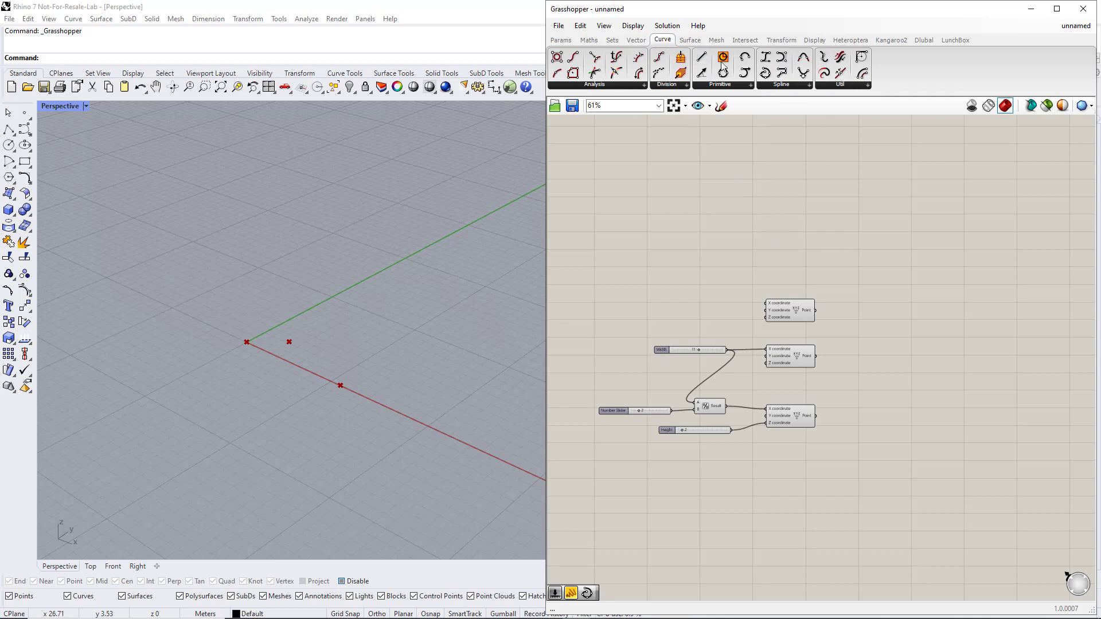
{"action": "left_click", "coordinate": [775, 86]}
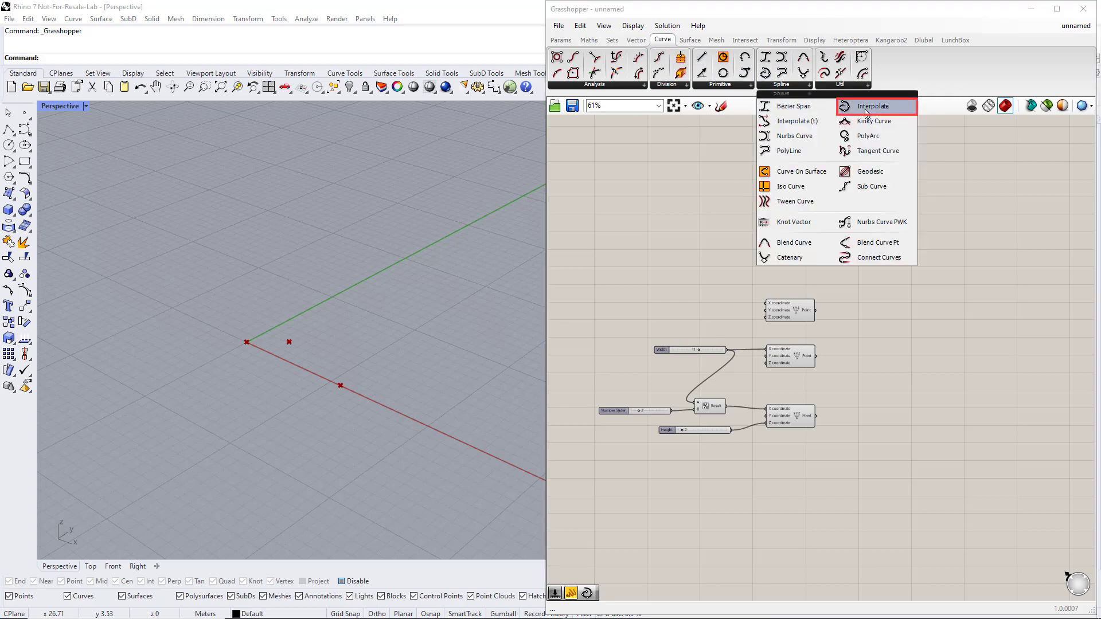
{"action": "left_click_drag", "start_coordinate": [865, 111], "coordinate": [886, 163]}
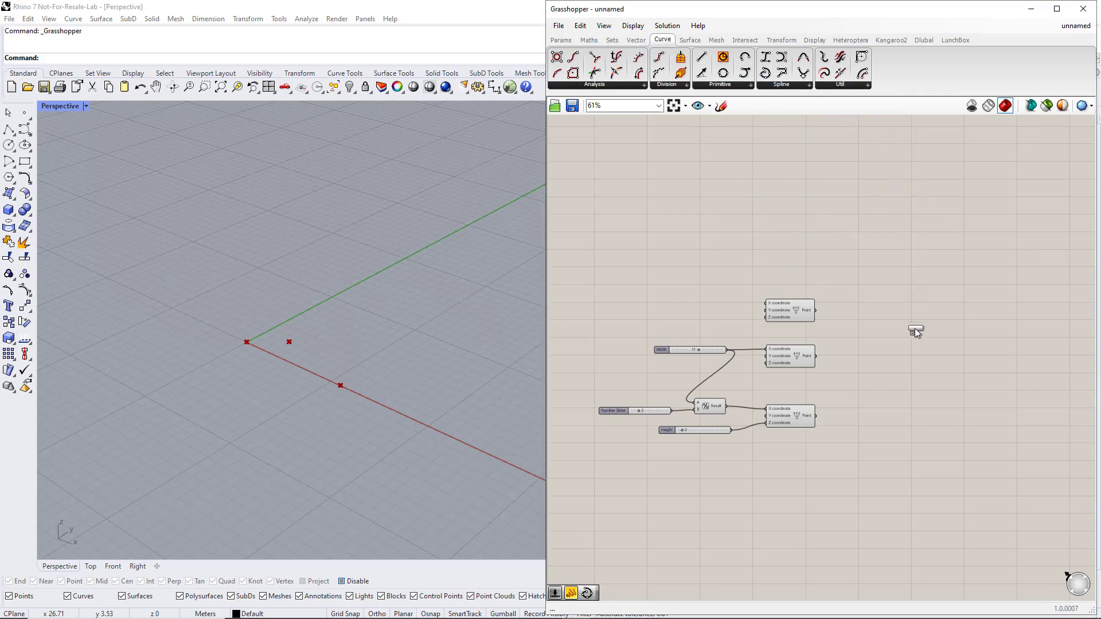
{"action": "left_click_drag", "start_coordinate": [916, 334], "coordinate": [920, 365]}
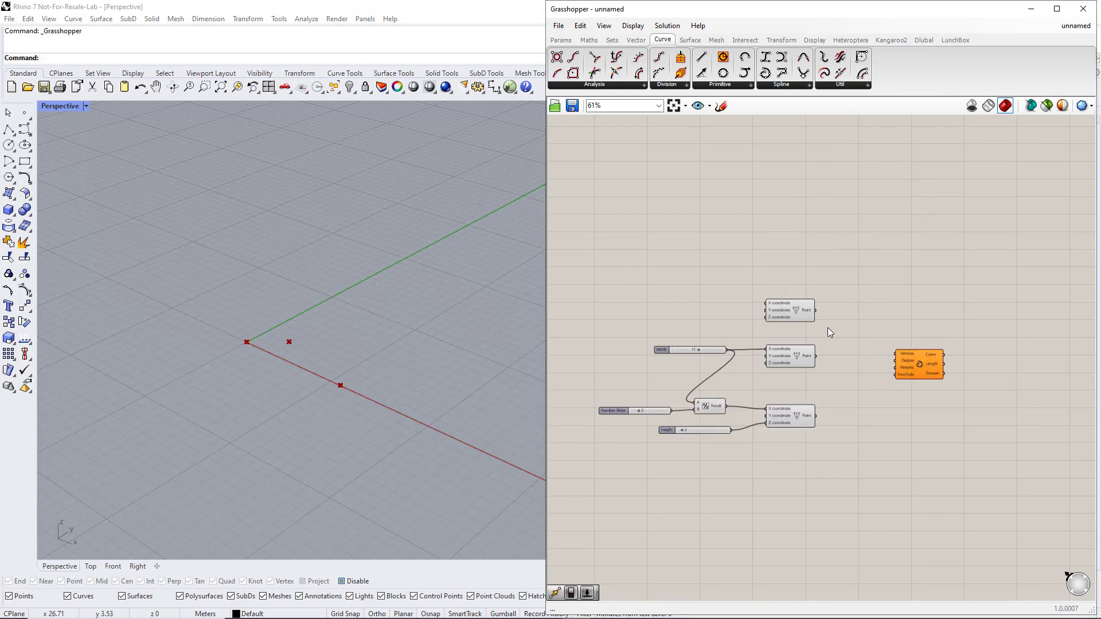
{"action": "left_click", "coordinate": [798, 313]}
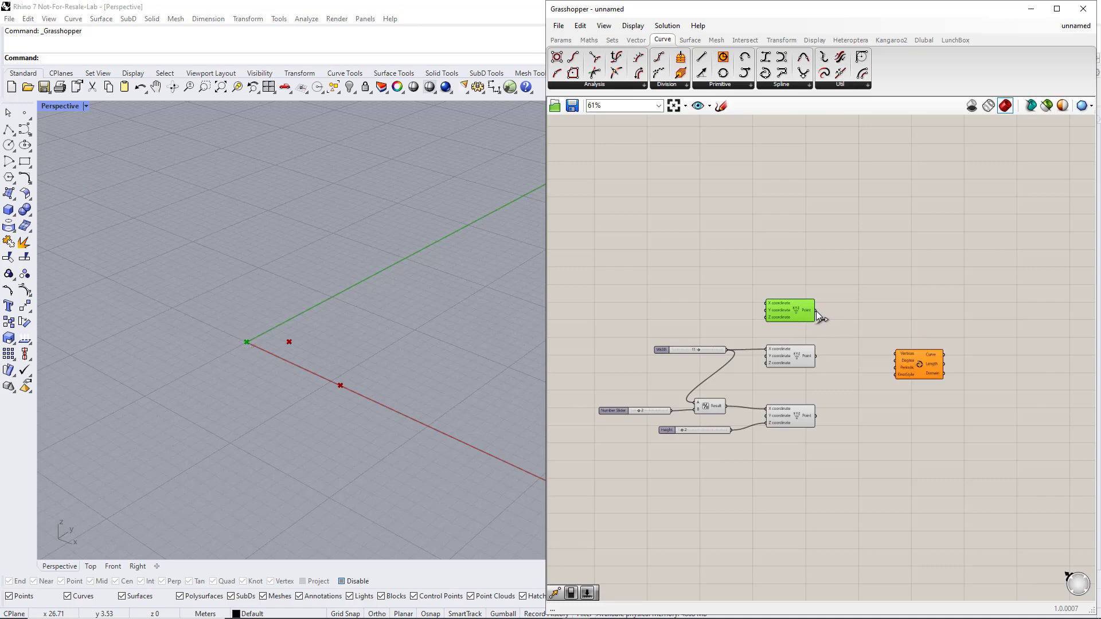
{"action": "left_click_drag", "start_coordinate": [816, 311], "coordinate": [895, 354]}
{"action": "left_click", "coordinate": [794, 356]}
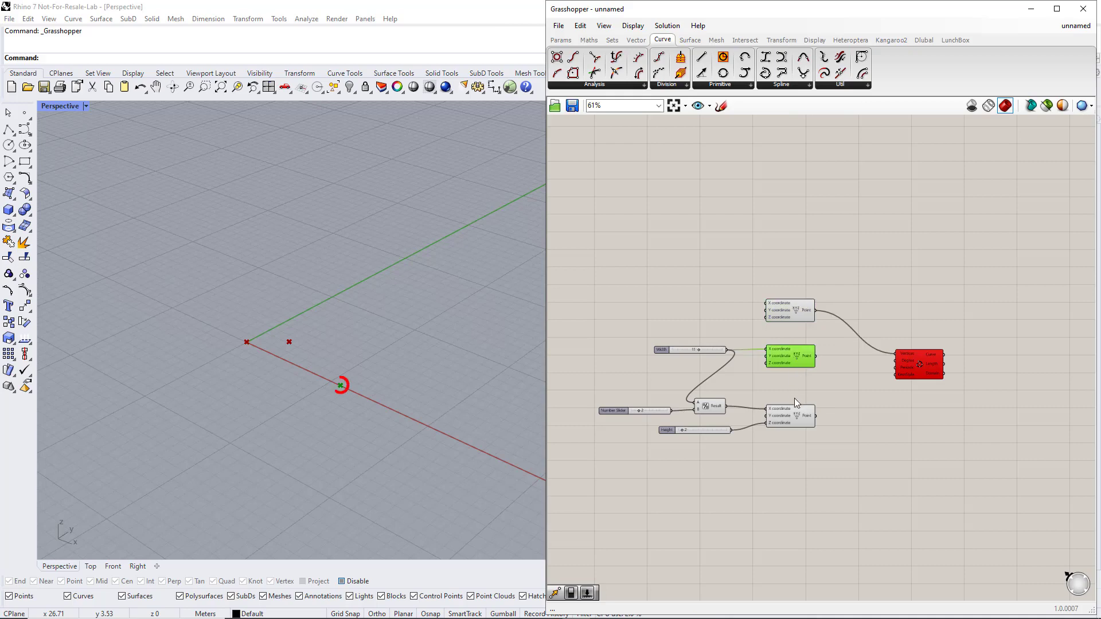
{"action": "left_click", "coordinate": [797, 421]}
{"action": "left_click_drag", "start_coordinate": [818, 421], "coordinate": [896, 355], "text": "shift"}
{"action": "left_click_drag", "start_coordinate": [816, 355], "coordinate": [905, 365], "text": "shift"}
{"action": "left_click", "coordinate": [917, 367]}
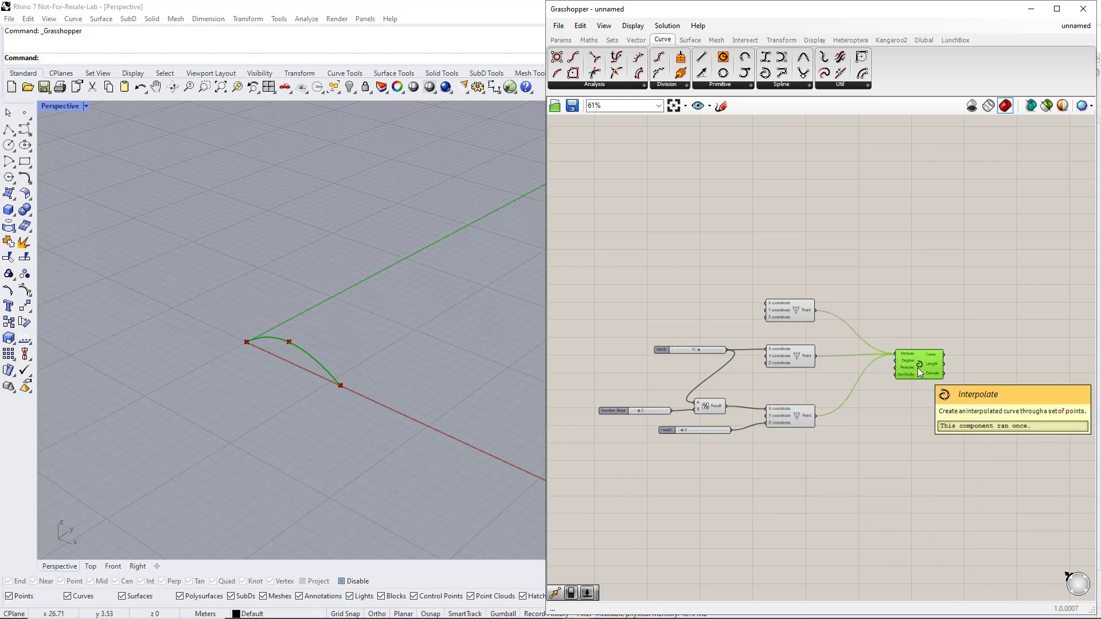
{"action": "left_click", "coordinate": [1000, 376]}
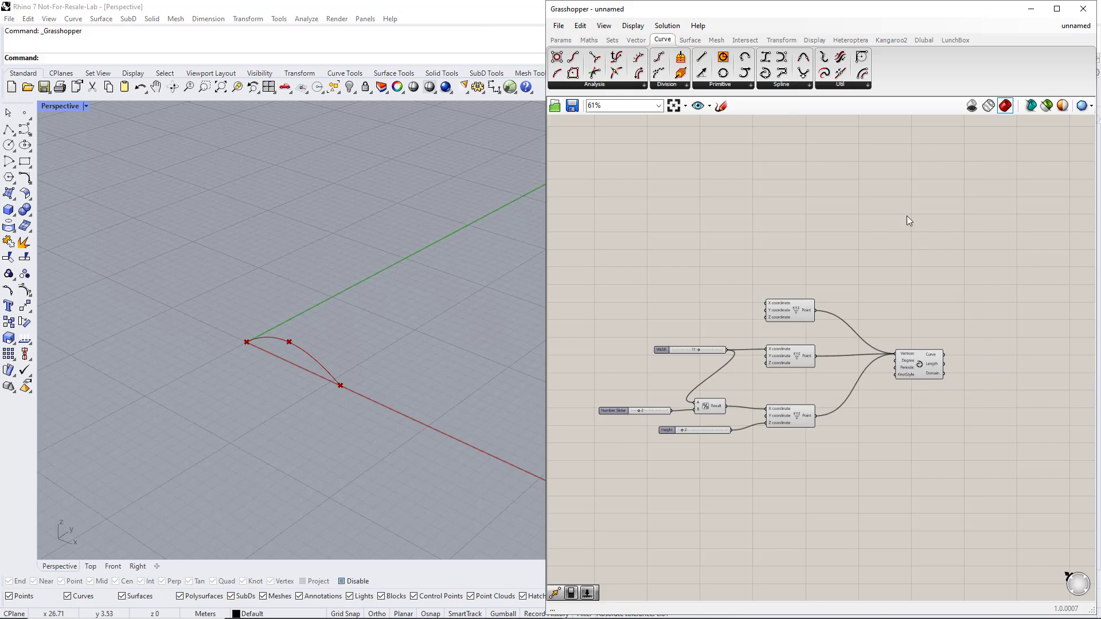
Add a Move component on the arch curve with a Unit Y vector as its motion.
{"action": "left_click", "coordinate": [785, 40]}
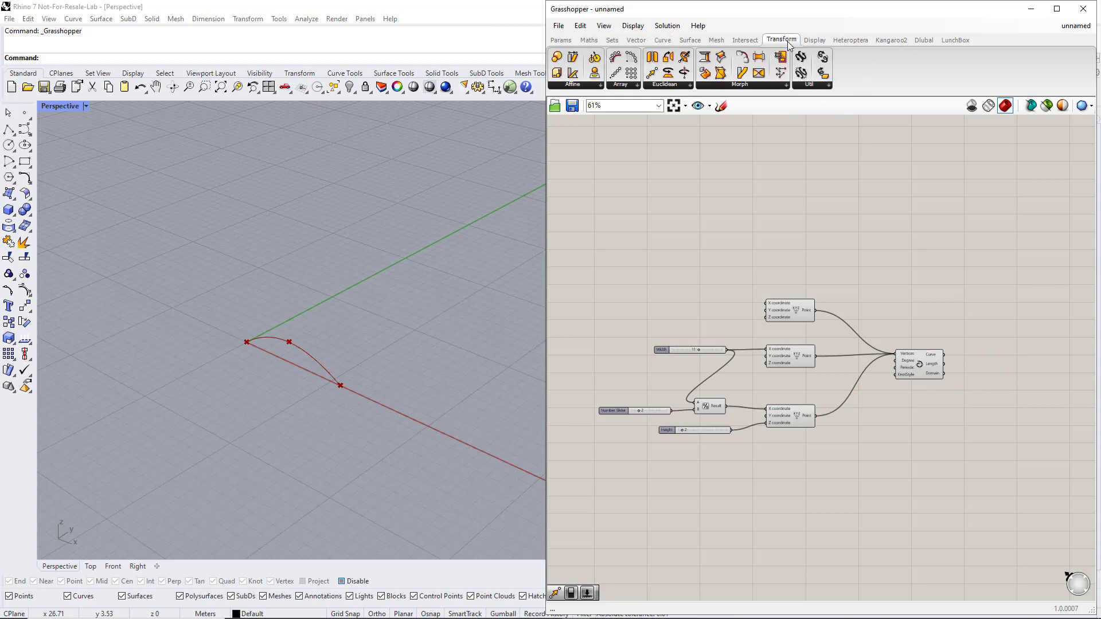
{"action": "left_click", "coordinate": [676, 85]}
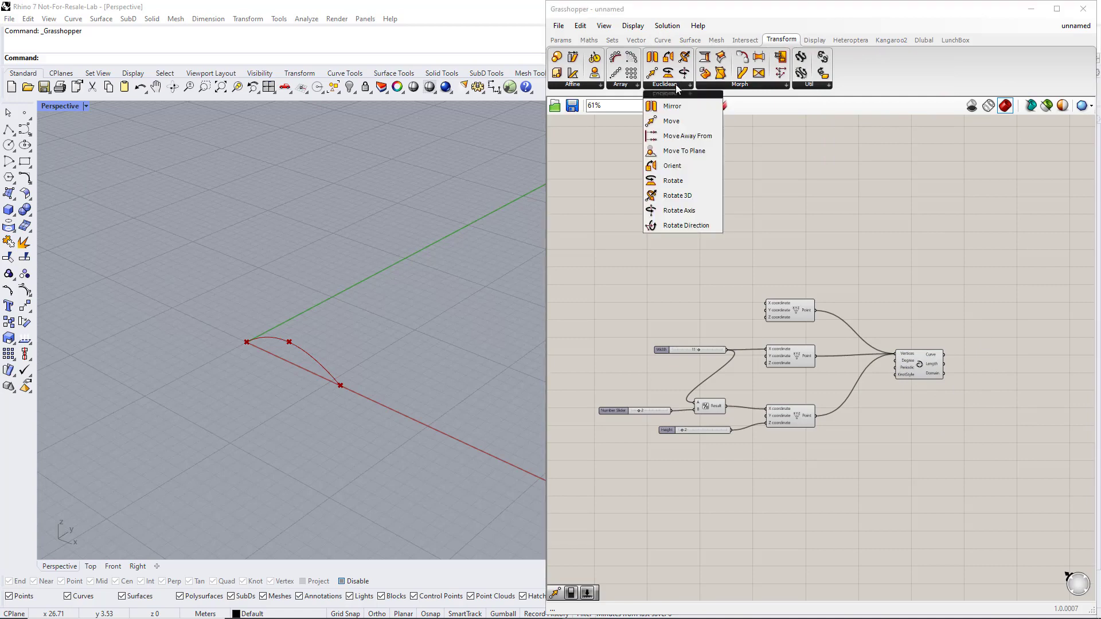
{"action": "left_click", "coordinate": [675, 125]}
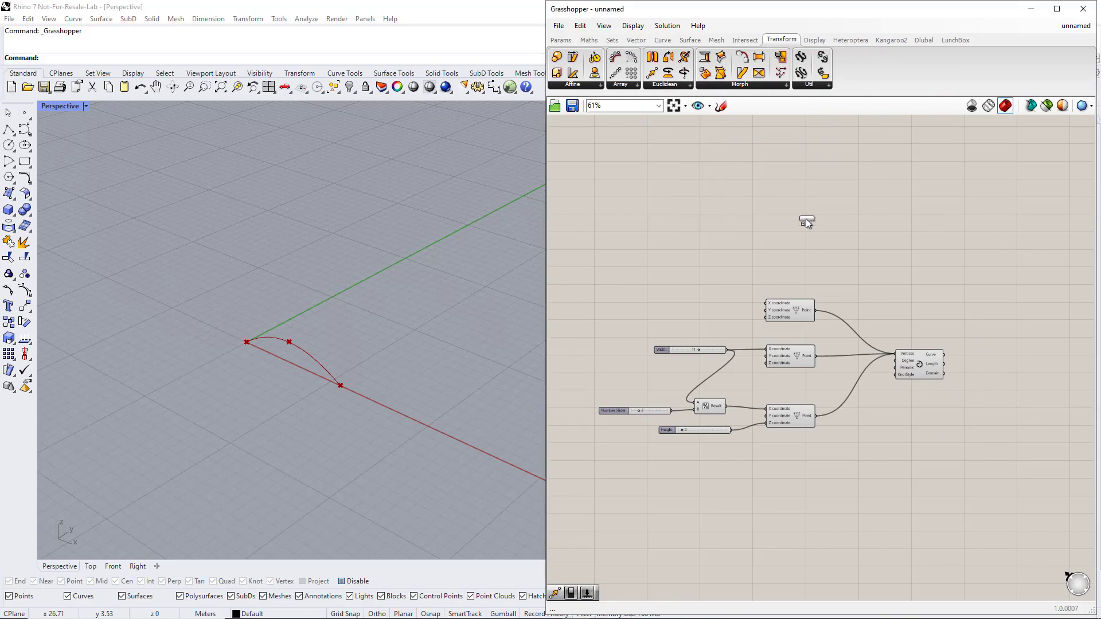
{"action": "left_click", "coordinate": [1038, 352]}
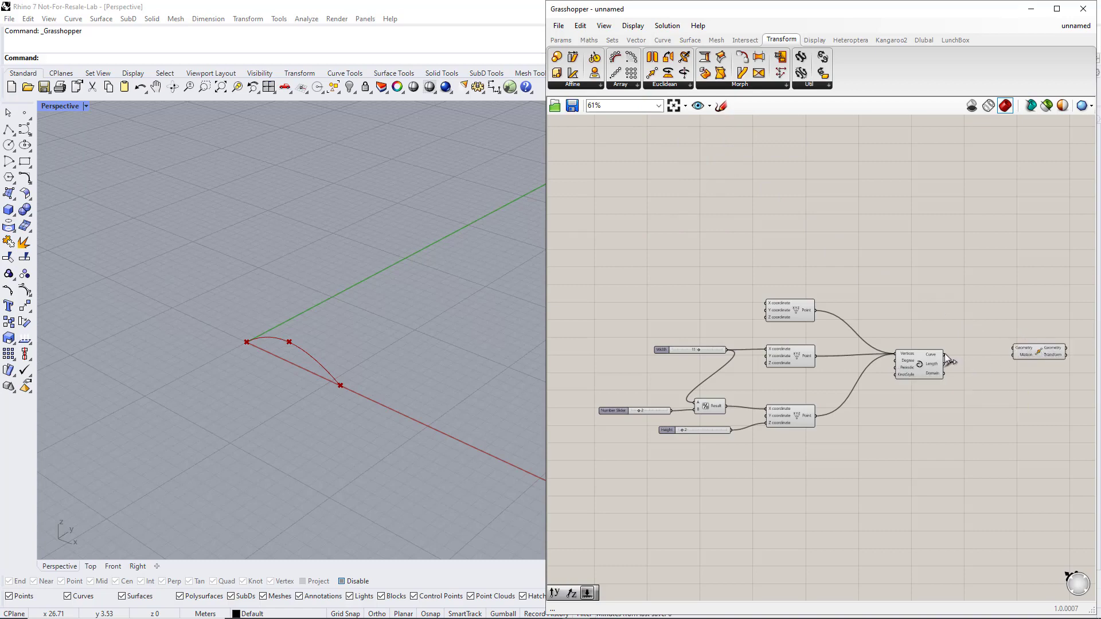
{"action": "left_click_drag", "start_coordinate": [946, 360], "coordinate": [1035, 288]}
{"action": "left_click", "coordinate": [1035, 302]}
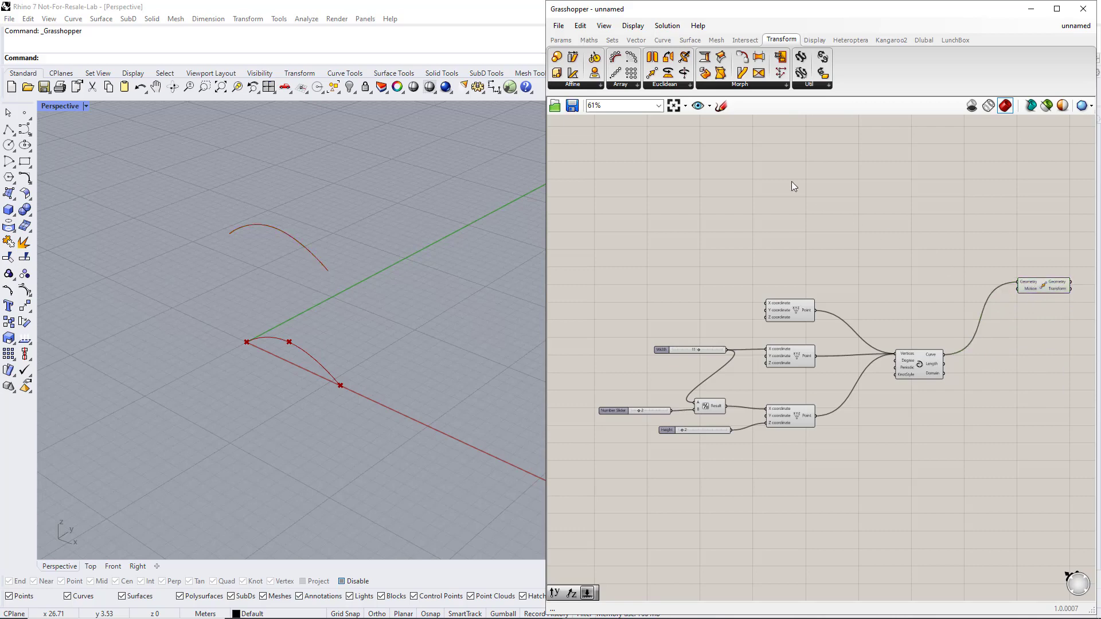
{"action": "left_click", "coordinate": [636, 40]}
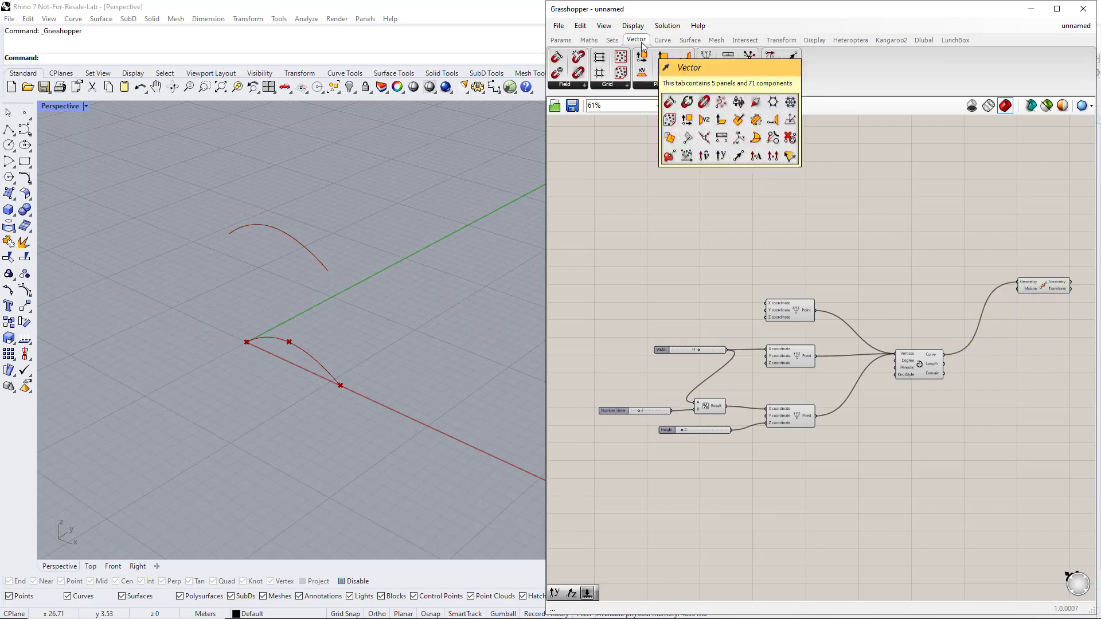
{"action": "left_click", "coordinate": [787, 86]}
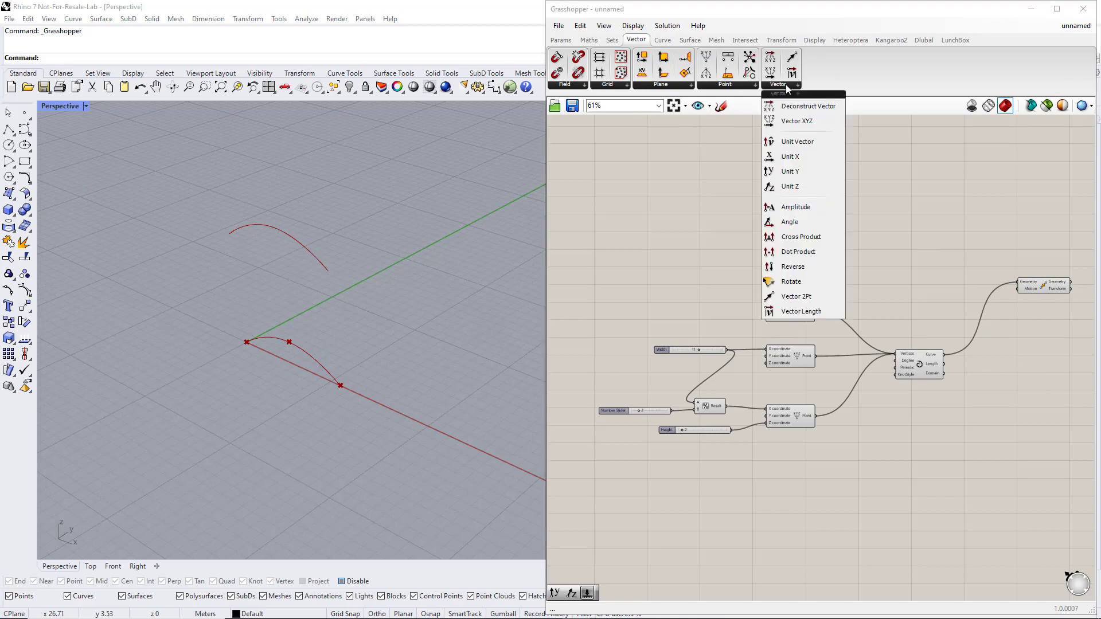
{"action": "left_click", "coordinate": [797, 171]}
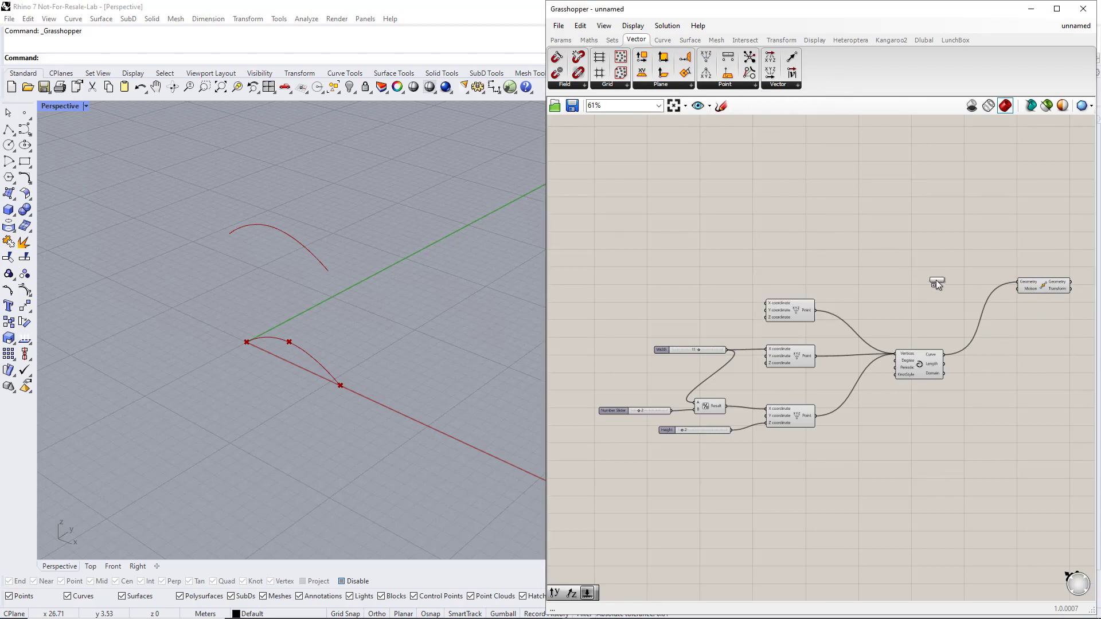
{"action": "left_click", "coordinate": [941, 286]}
{"action": "mouse_move", "coordinate": [967, 286]}
{"action": "left_mouse_down"}
{"action": "mouse_move", "coordinate": [1016, 288]}
{"action": "mouse_move", "coordinate": [972, 291]}
{"action": "left_mouse_up"}
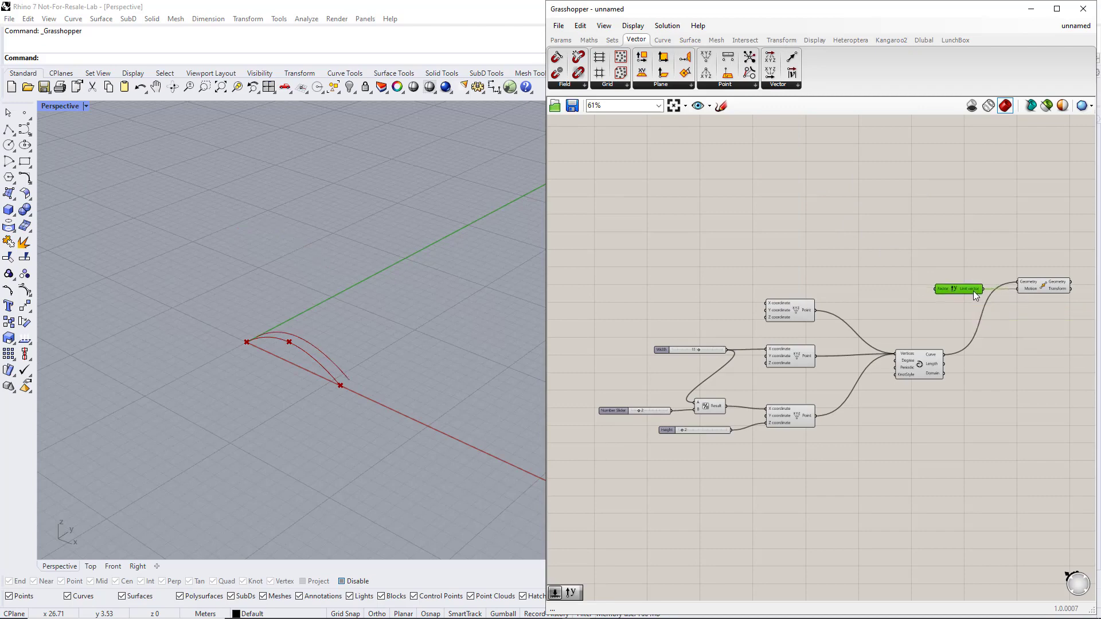
Add a 1–30 number slider named Length.
{"action": "double_click", "coordinate": [880, 284]}
{"action": "type", "text": "1"}
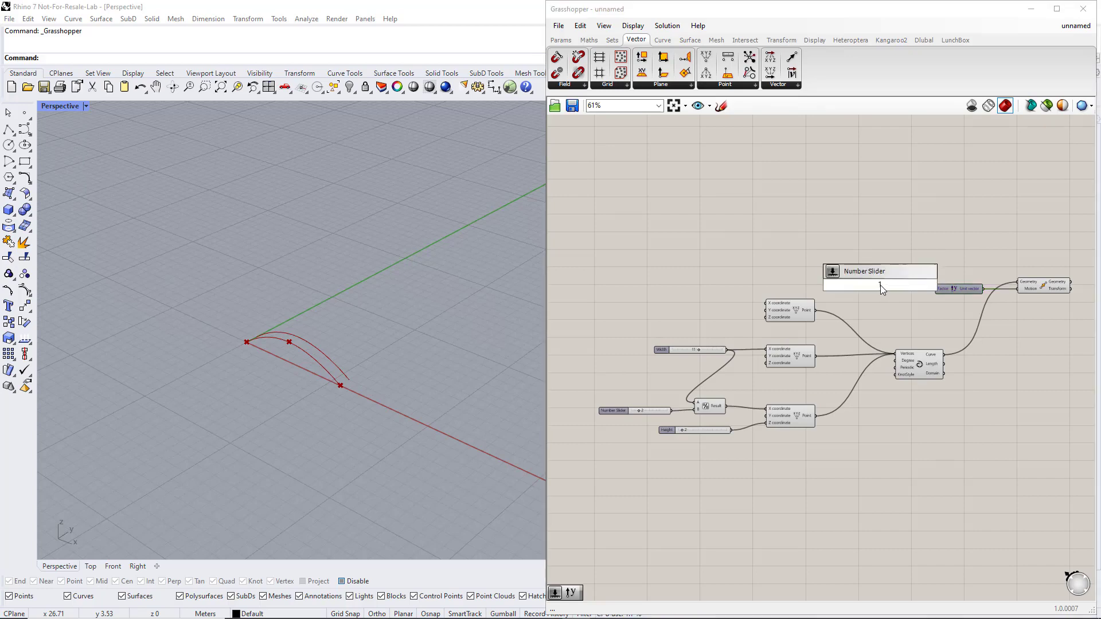
{"action": "type", "text": "<30"}
{"action": "key", "text": "Return"}
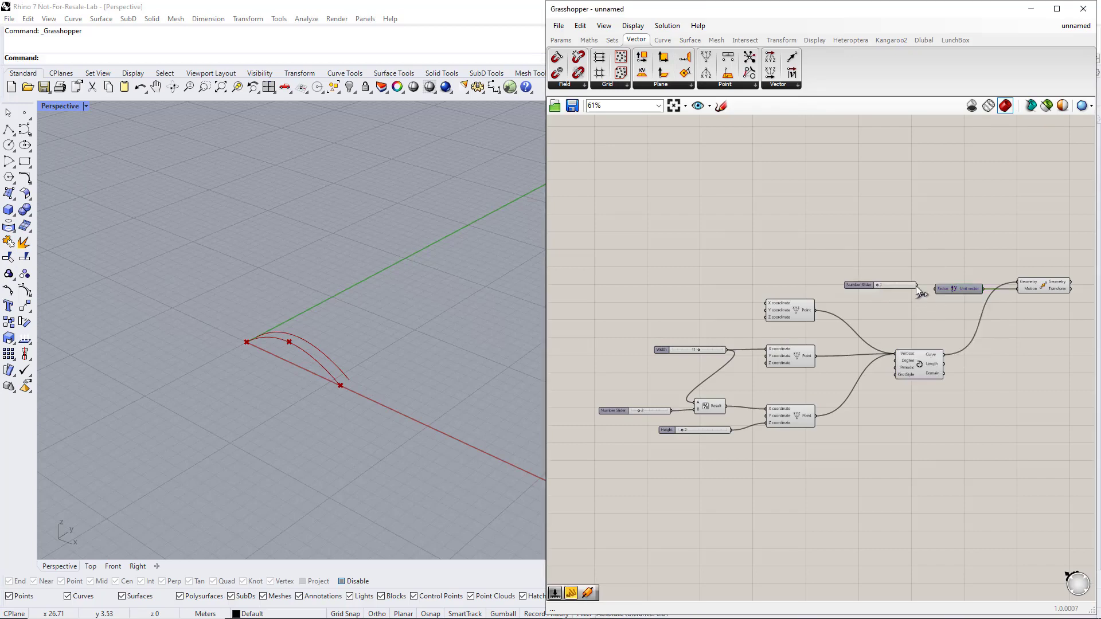
{"action": "right_click", "coordinate": [871, 288]}
{"action": "type", "text": "Length"}
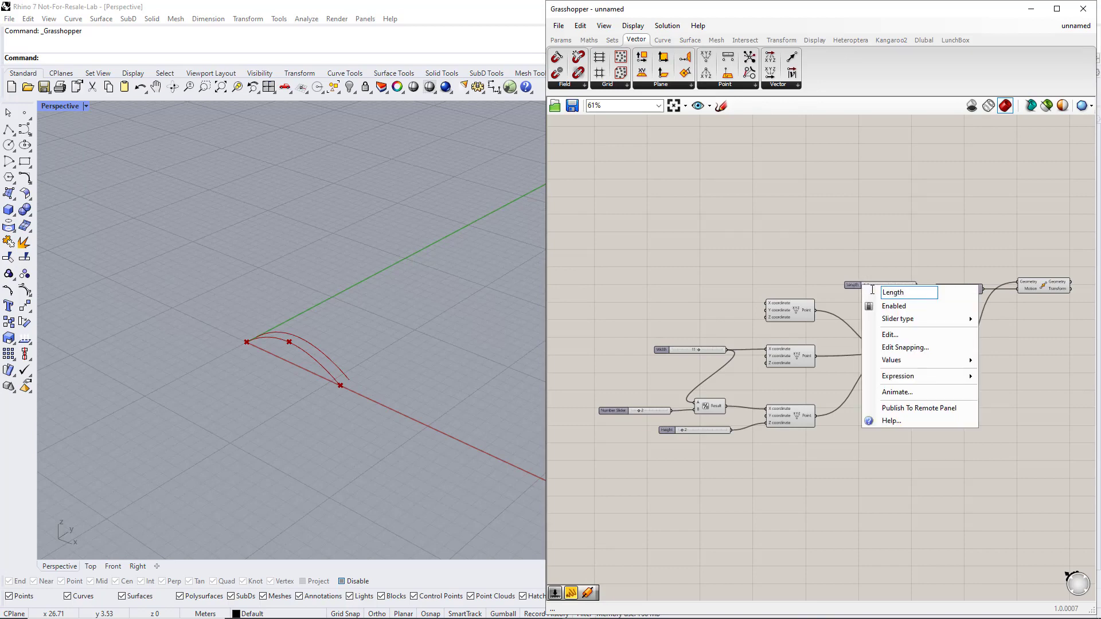
{"action": "key", "text": "Return"}
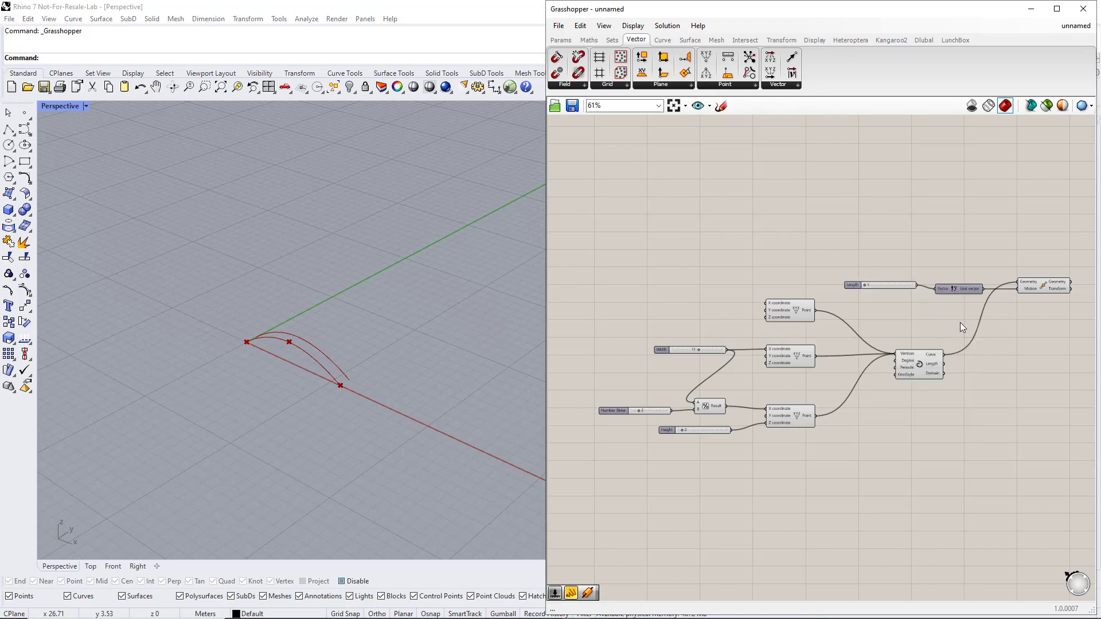
Duplicate the Move component and feed the top point into the second Move.
{"action": "right_click_drag", "start_coordinate": [1033, 333], "coordinate": [951, 286]}
{"action": "left_click", "coordinate": [981, 223]}
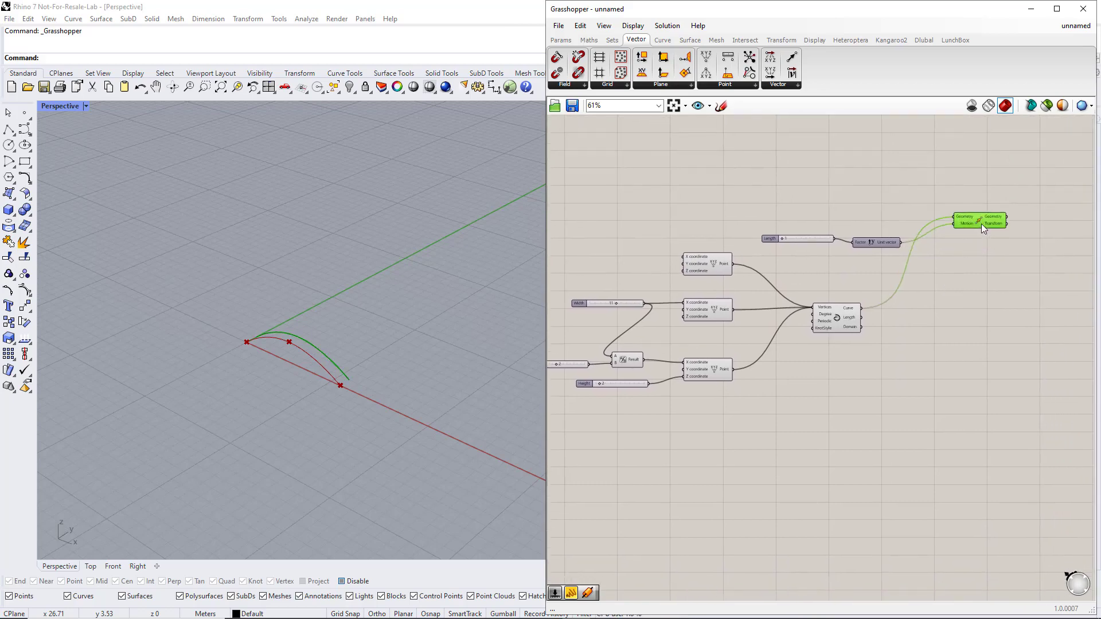
{"action": "left_click_drag", "start_coordinate": [981, 223], "coordinate": [979, 320], "text": "alt"}
{"action": "left_click_drag", "start_coordinate": [979, 320], "coordinate": [979, 367], "text": "alt"}
{"action": "left_click", "coordinate": [725, 268]}
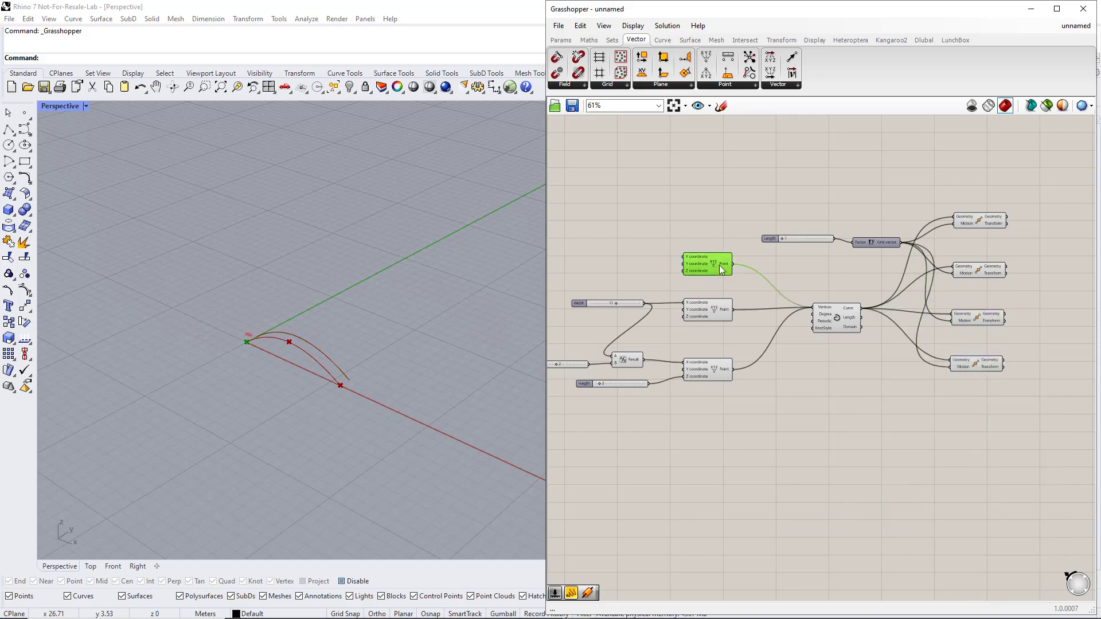
{"action": "left_click_drag", "start_coordinate": [733, 264], "coordinate": [952, 273]}
{"action": "left_click", "coordinate": [977, 270]}
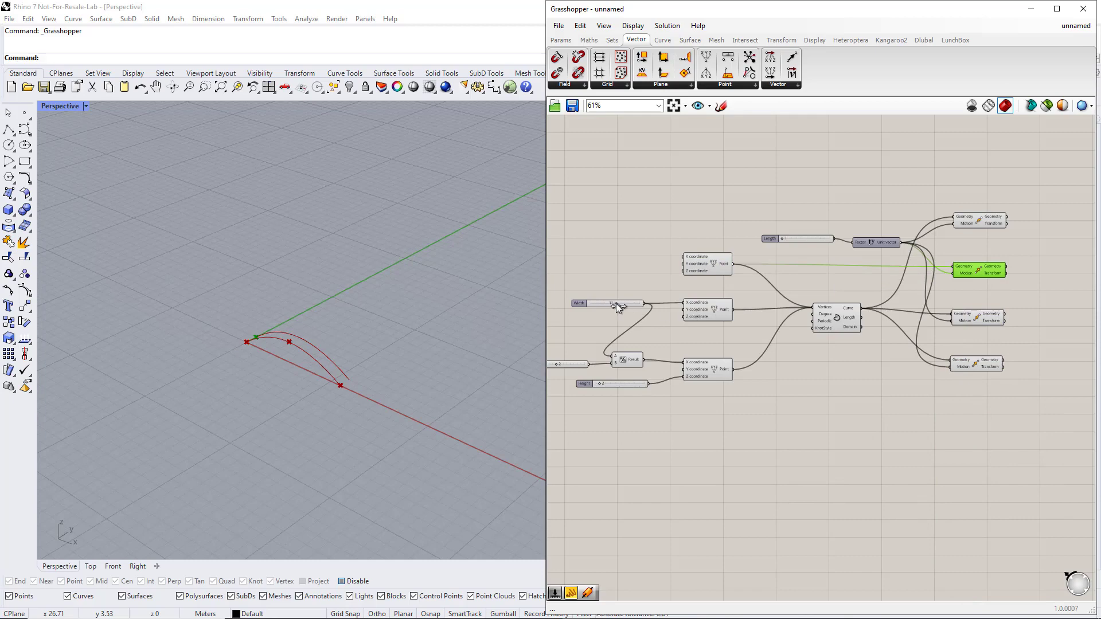
Widen the arch to 12, set the offset to 20, and move the middle and bottom points.
{"action": "left_click_drag", "start_coordinate": [616, 303], "coordinate": [618, 303]}
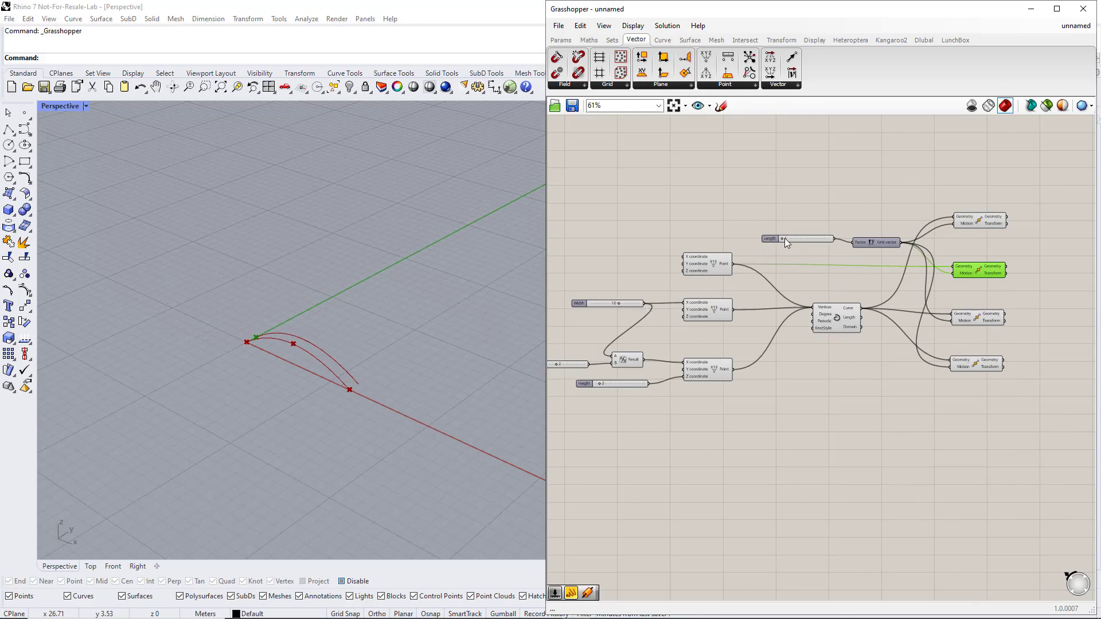
{"action": "left_click_drag", "start_coordinate": [783, 238], "coordinate": [813, 239]}
{"action": "left_click", "coordinate": [711, 308]}
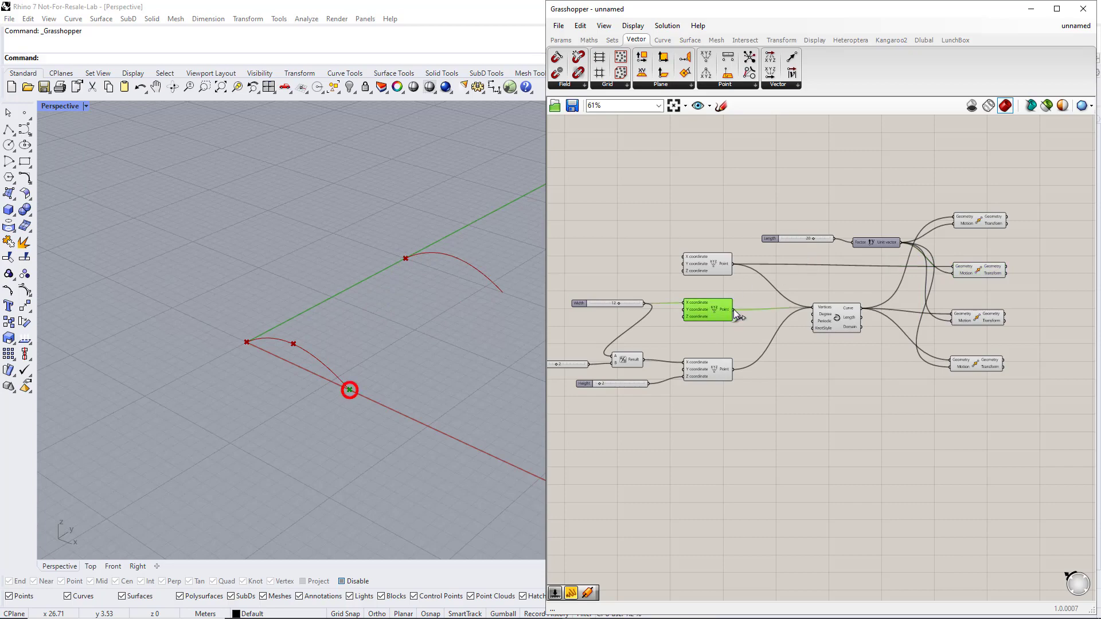
{"action": "left_click_drag", "start_coordinate": [736, 313], "coordinate": [952, 320]}
{"action": "left_click", "coordinate": [968, 324]}
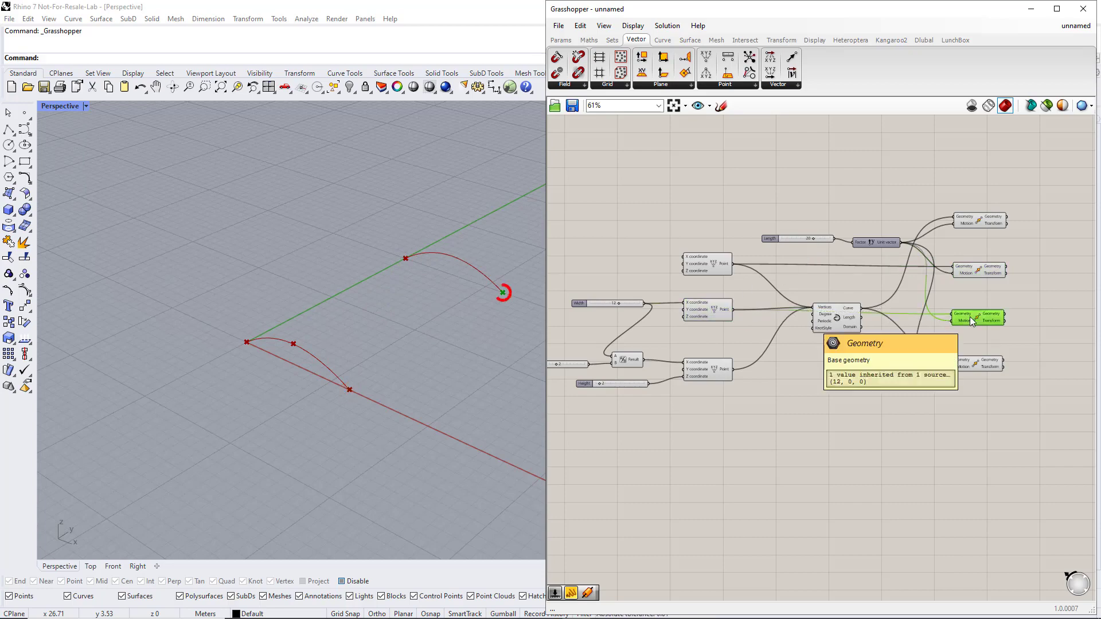
{"action": "left_click", "coordinate": [709, 370]}
{"action": "left_click_drag", "start_coordinate": [734, 369], "coordinate": [951, 367]}
{"action": "left_click", "coordinate": [967, 365]}
{"action": "left_click", "coordinate": [1027, 406]}
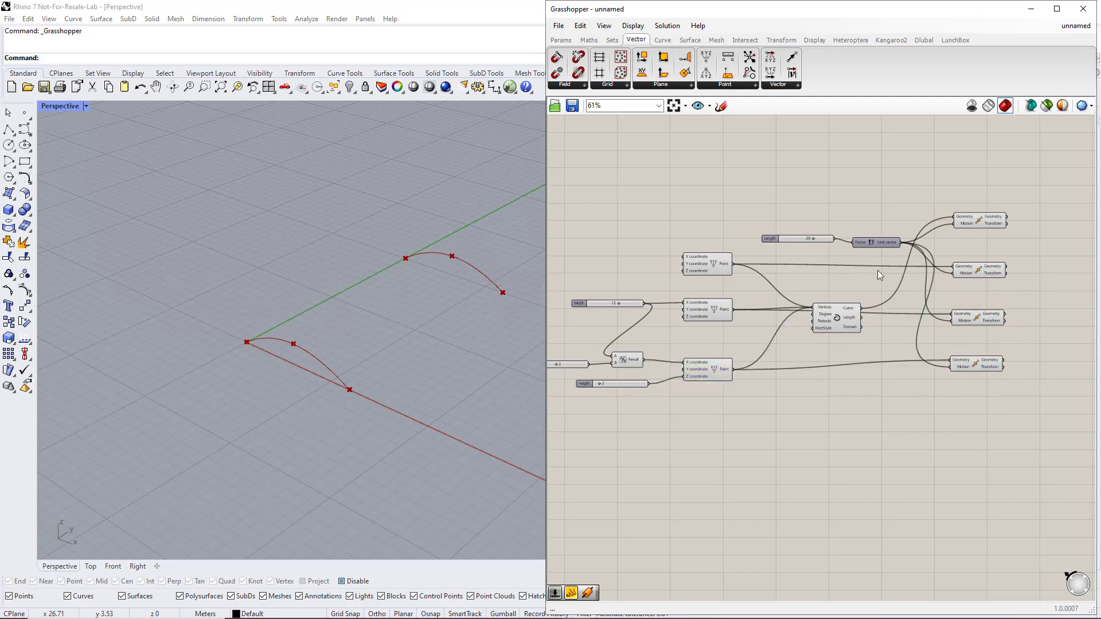
Add a Line from the top point to its moved copy.
{"action": "left_click", "coordinate": [662, 39]}
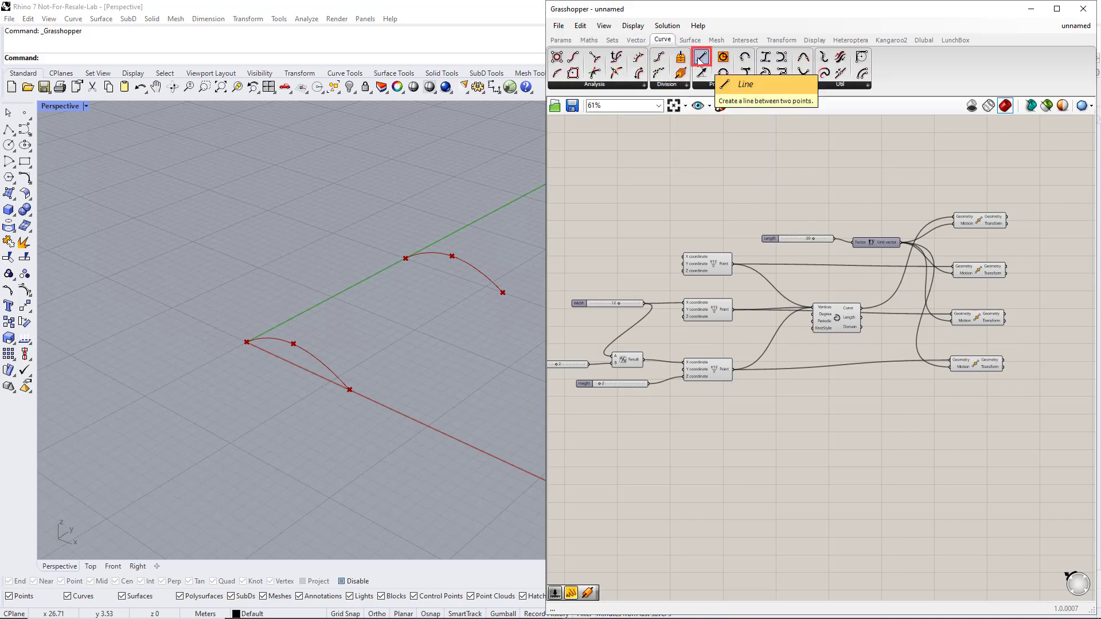
{"action": "left_click_drag", "start_coordinate": [699, 59], "coordinate": [782, 148]}
{"action": "left_click_drag", "start_coordinate": [934, 359], "coordinate": [1056, 408]}
{"action": "right_click_drag", "start_coordinate": [1056, 411], "coordinate": [984, 410]}
{"action": "left_click", "coordinate": [660, 254]}
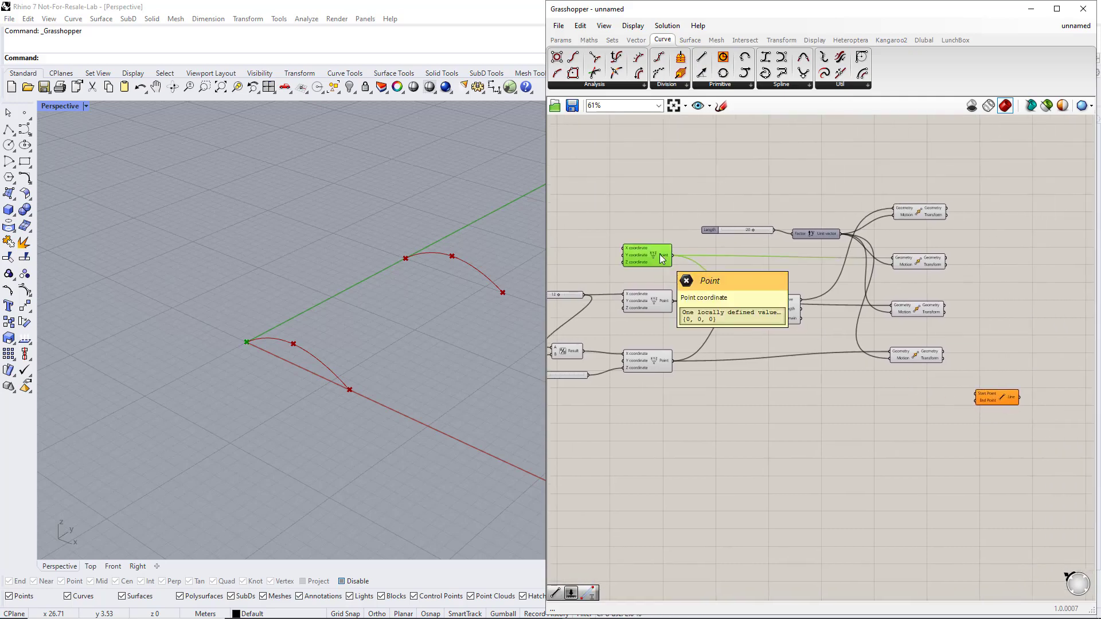
{"action": "left_click_drag", "start_coordinate": [672, 255], "coordinate": [973, 397]}
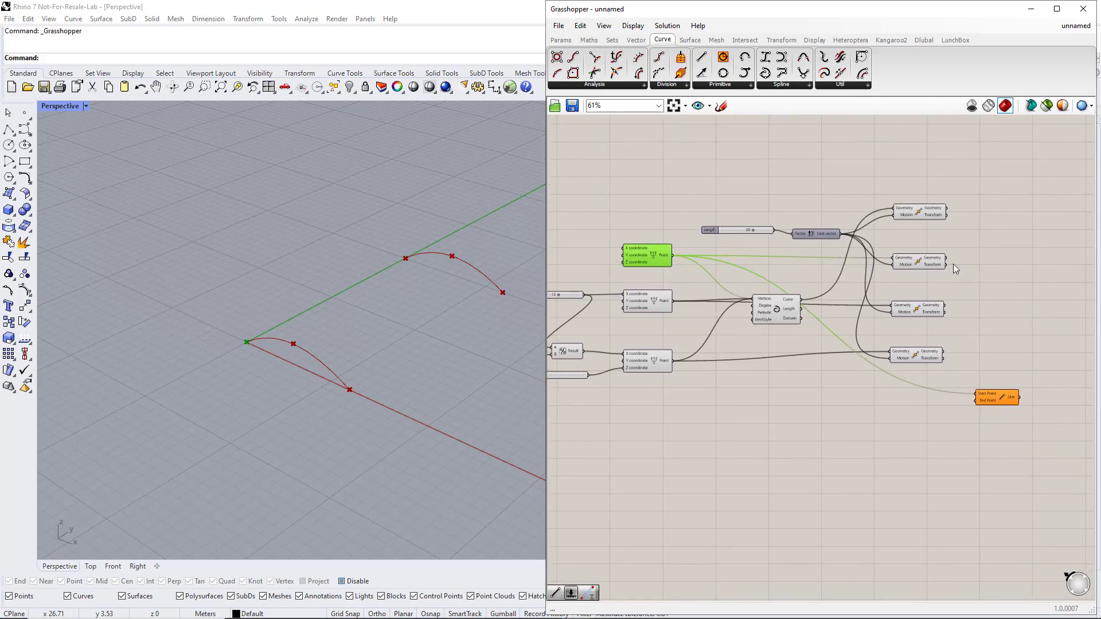
{"action": "left_click_drag", "start_coordinate": [945, 258], "coordinate": [994, 429]}
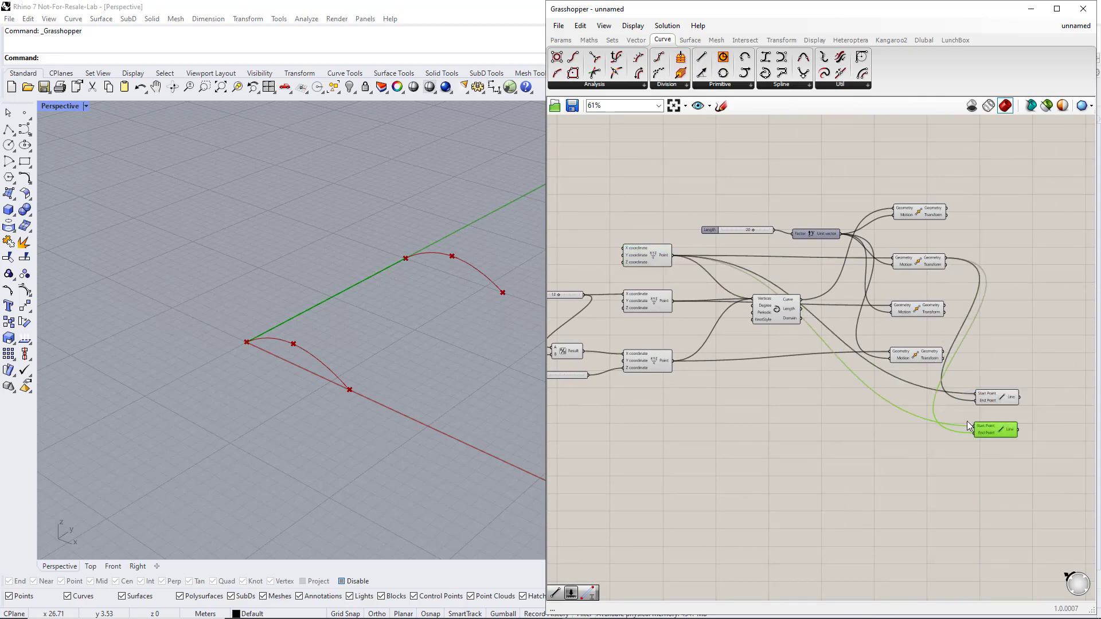
Add lines from the middle and bottom points to their moved copies.
{"action": "left_click", "coordinate": [662, 301]}
{"action": "left_click_drag", "start_coordinate": [672, 300], "coordinate": [975, 426]}
{"action": "left_click", "coordinate": [936, 310]}
{"action": "left_click_drag", "start_coordinate": [944, 308], "coordinate": [995, 463]}
{"action": "left_click", "coordinate": [995, 431]}
{"action": "left_click", "coordinate": [658, 365]}
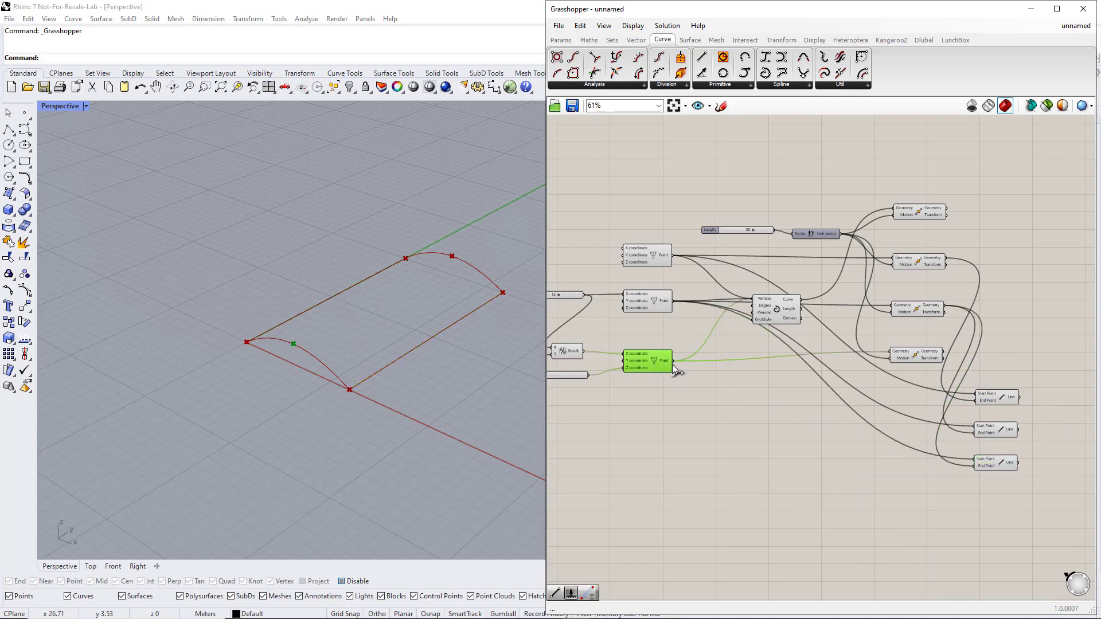
{"action": "left_click_drag", "start_coordinate": [672, 360], "coordinate": [973, 464]}
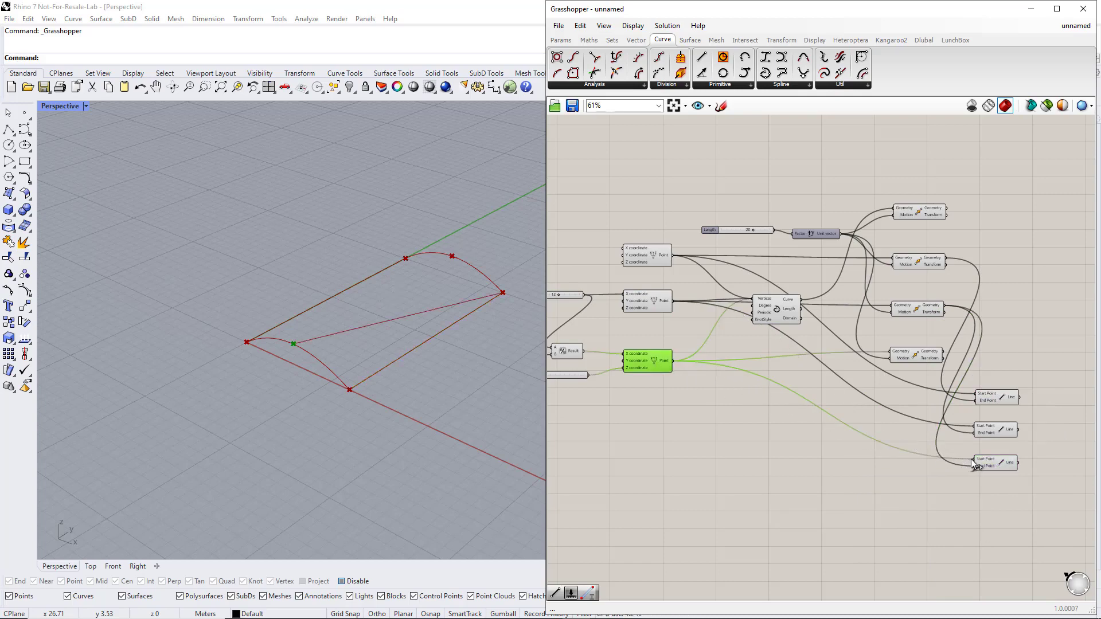
{"action": "left_click", "coordinate": [927, 356]}
{"action": "left_click_drag", "start_coordinate": [943, 353], "coordinate": [993, 383]}
{"action": "left_click", "coordinate": [997, 360]}
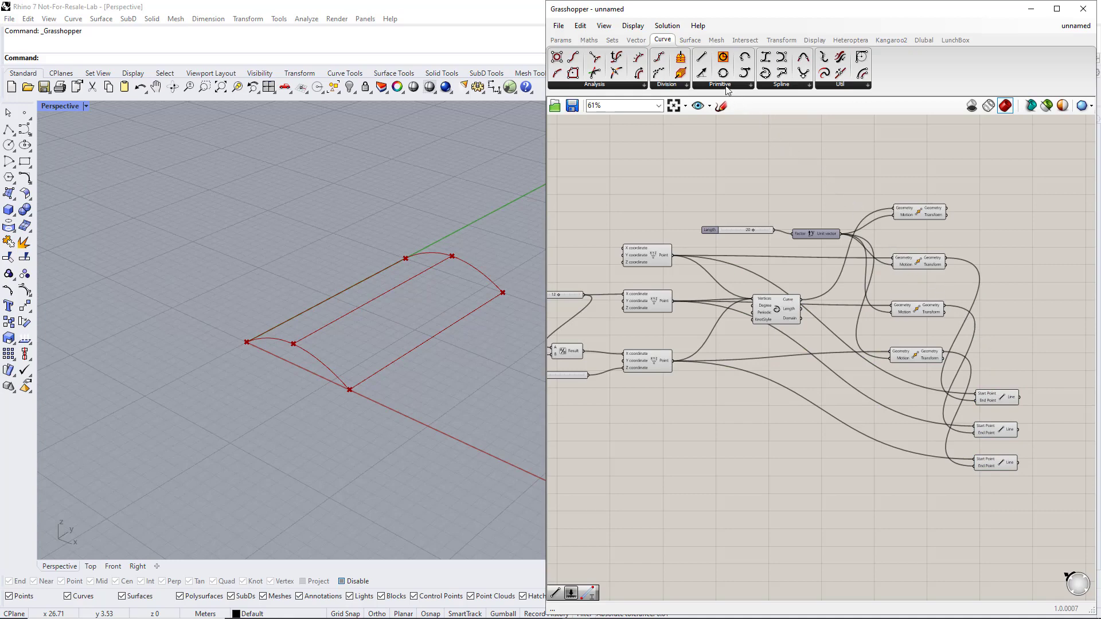
Loft the original arch with its moved copy and cut the spacing from 20 to 12.
{"action": "left_click", "coordinate": [689, 39]}
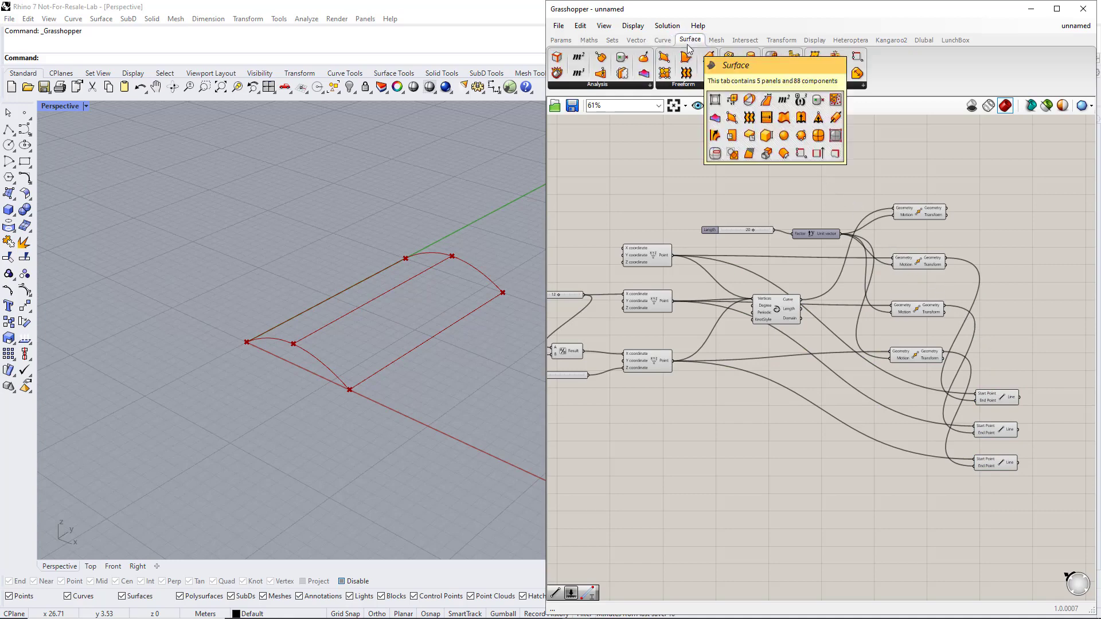
{"action": "left_click", "coordinate": [693, 86]}
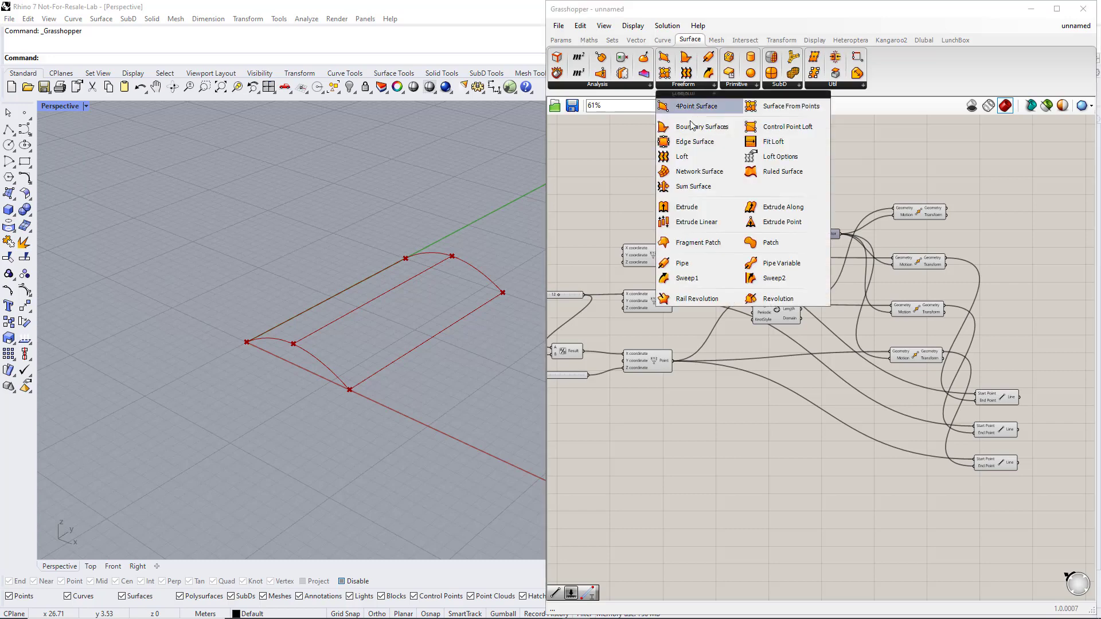
{"action": "left_click", "coordinate": [690, 158]}
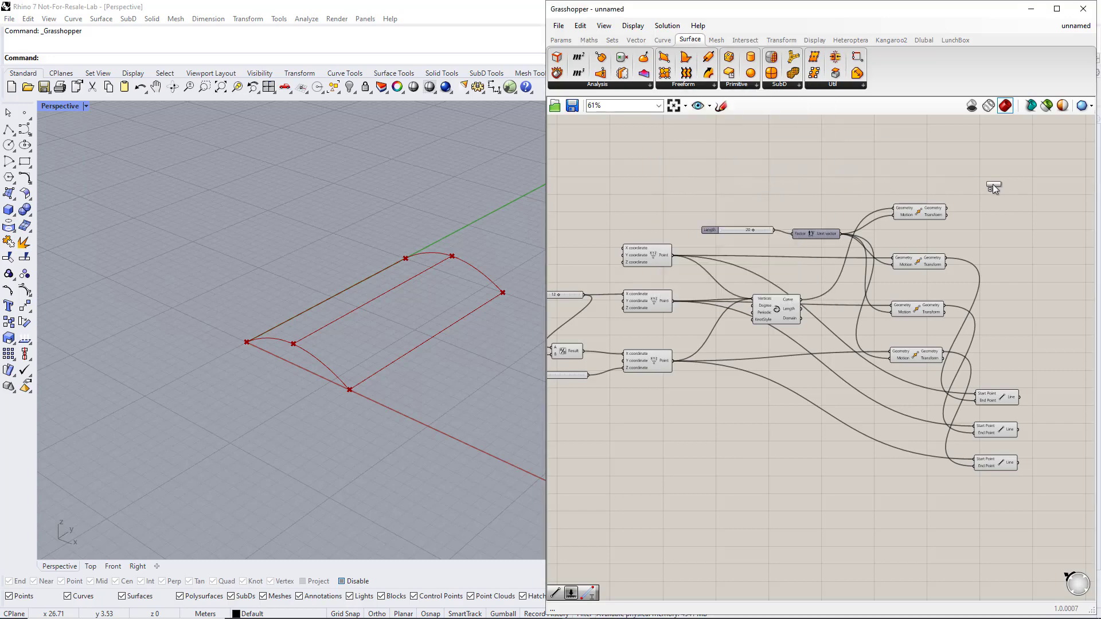
{"action": "left_click", "coordinate": [1020, 181]}
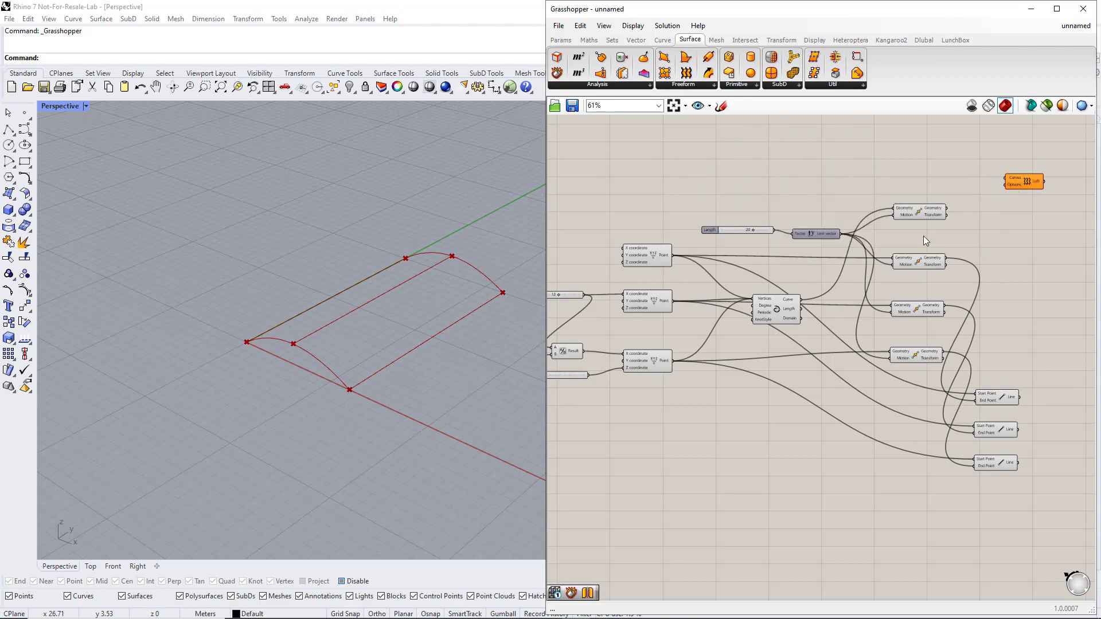
{"action": "left_click", "coordinate": [778, 316]}
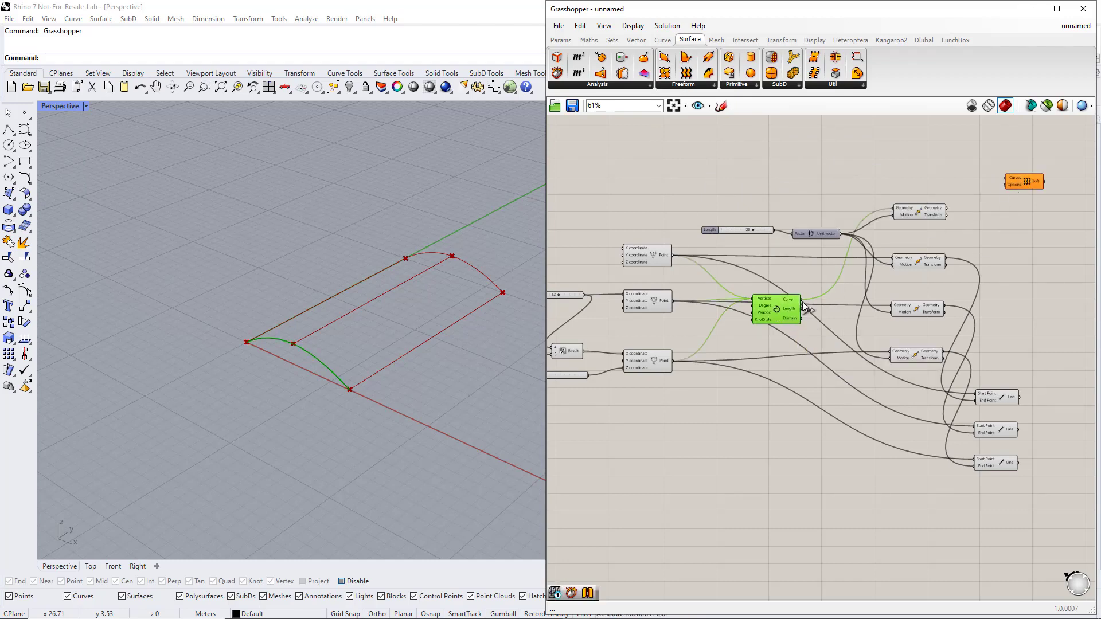
{"action": "left_click_drag", "start_coordinate": [801, 300], "coordinate": [1006, 181]}
{"action": "left_click", "coordinate": [940, 215]}
{"action": "left_click_drag", "start_coordinate": [944, 210], "coordinate": [1023, 185], "text": "shift"}
{"action": "left_click", "coordinate": [1020, 181]}
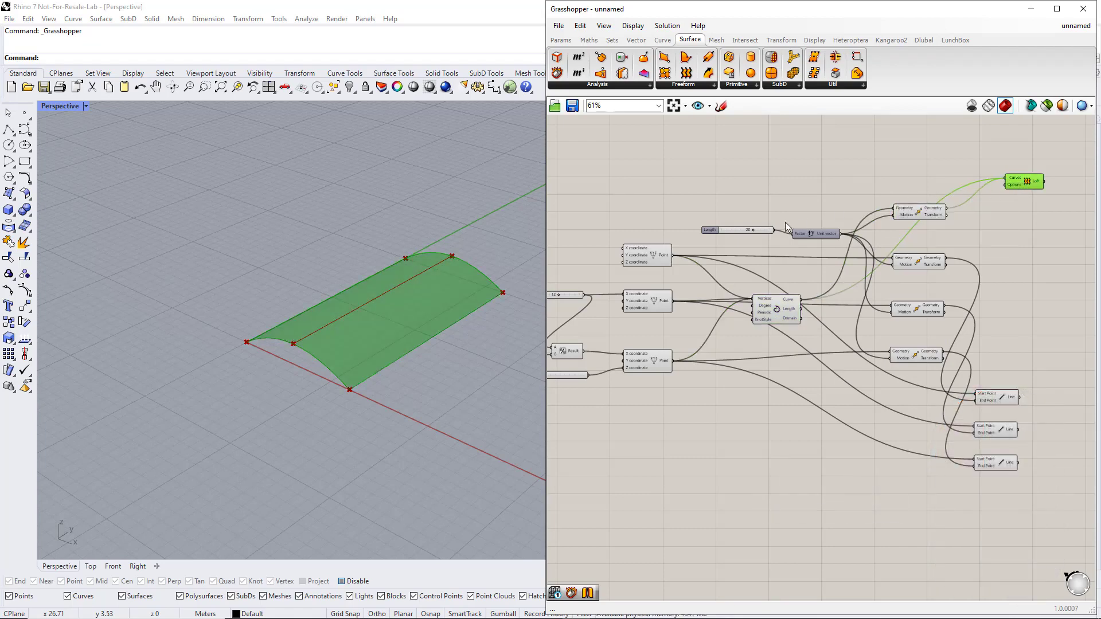
{"action": "left_click_drag", "start_coordinate": [752, 230], "coordinate": [735, 232]}
Lower the arch spacing to 11 and shift the definition view left.
{"action": "left_click", "coordinate": [1016, 271]}
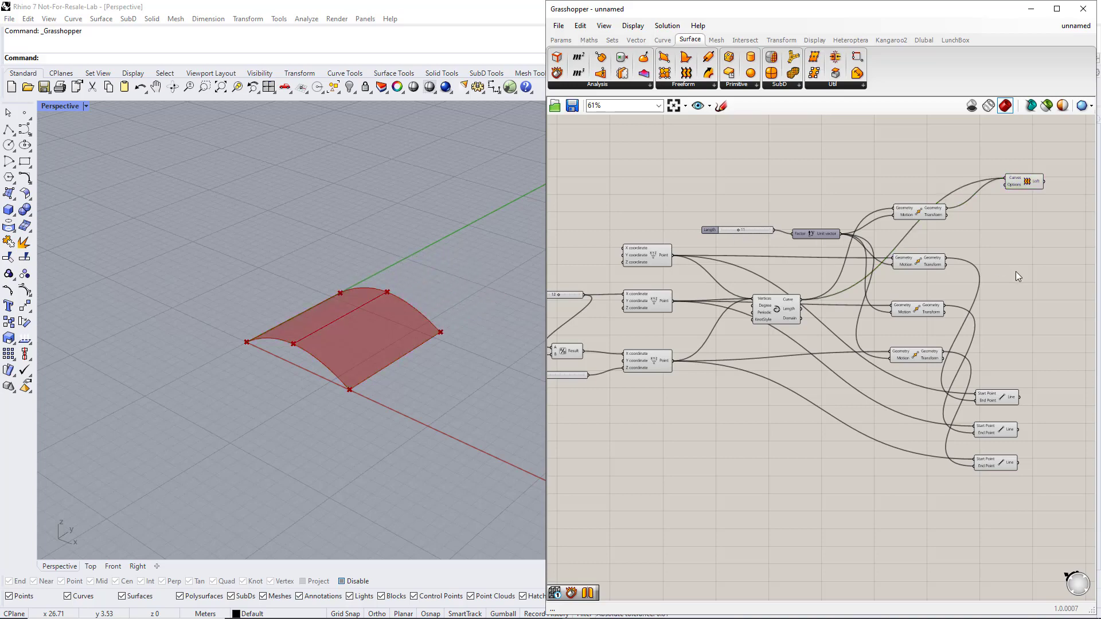
{"action": "left_click_drag", "start_coordinate": [1061, 476], "coordinate": [912, 166]}
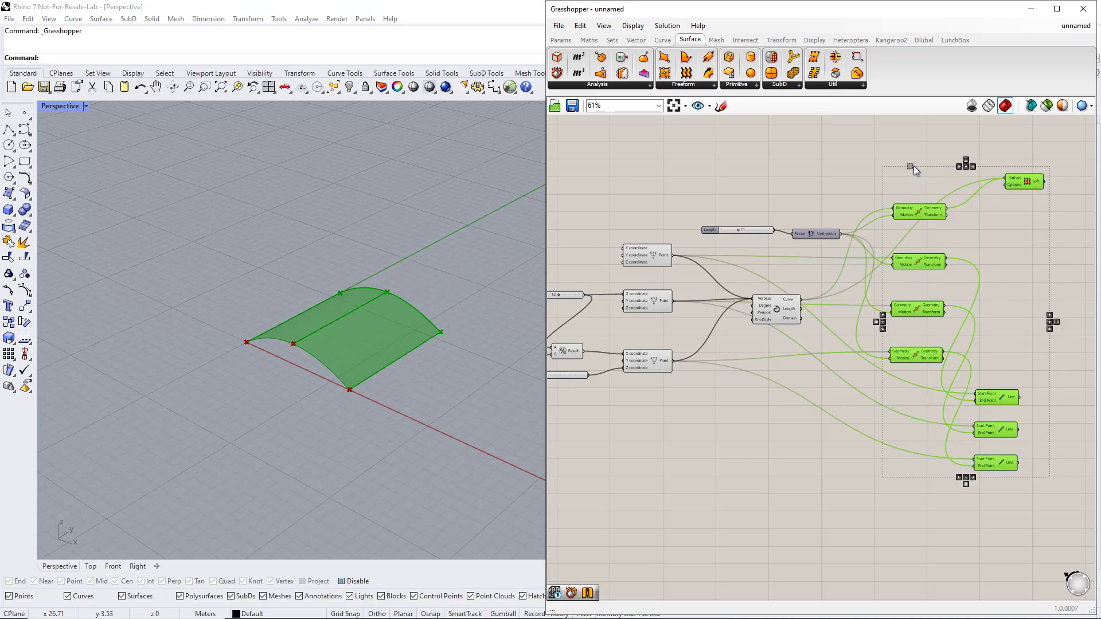
{"action": "right_click_drag", "start_coordinate": [1018, 288], "coordinate": [905, 312]}
{"action": "left_click", "coordinate": [1004, 313]}
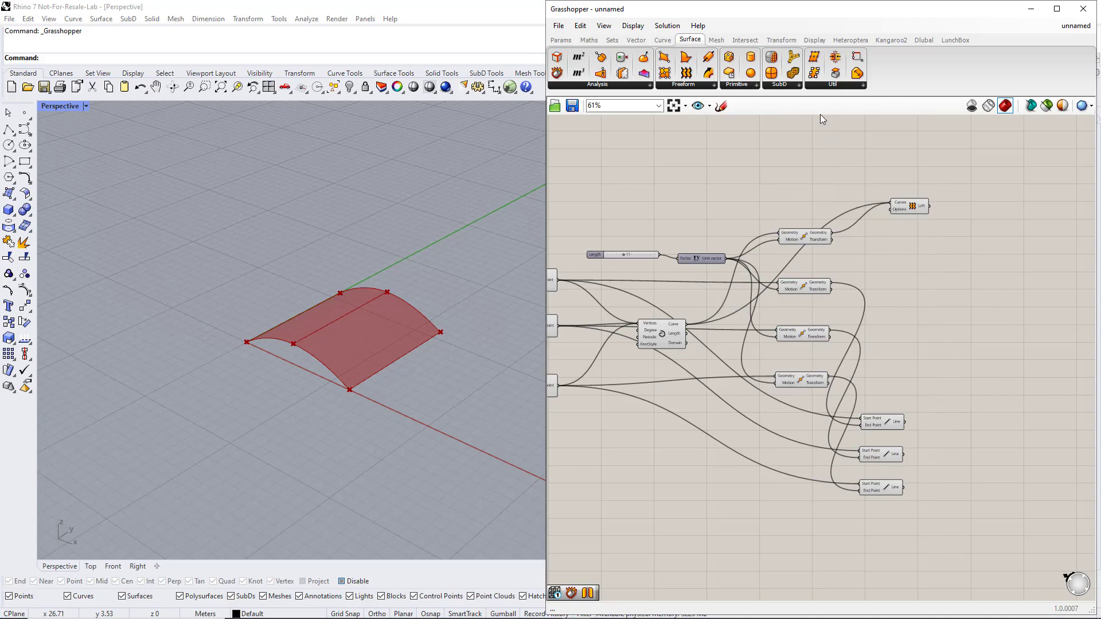
Place a Mirror component from Transform > Euclidean beside the Loft.
{"action": "left_click", "coordinate": [781, 40]}
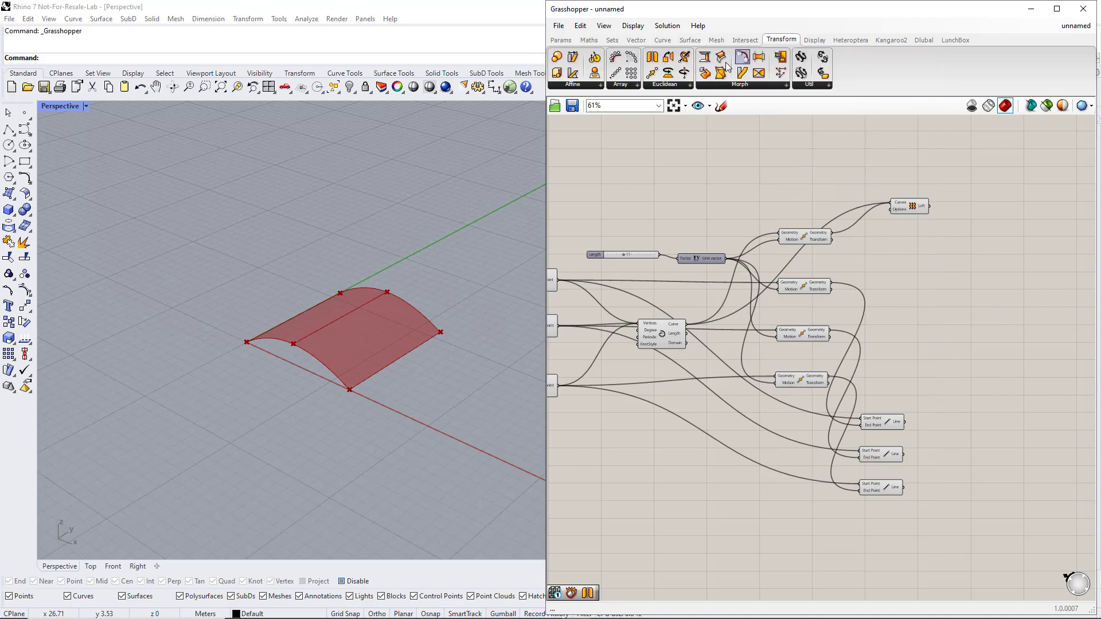
{"action": "left_click", "coordinate": [677, 83]}
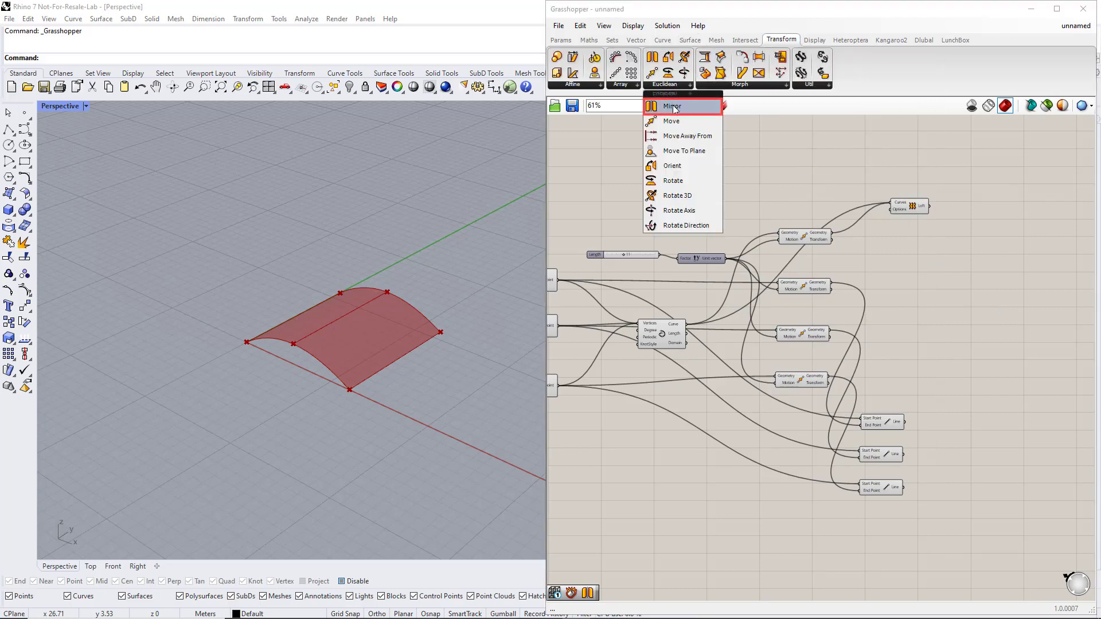
{"action": "left_click", "coordinate": [673, 107]}
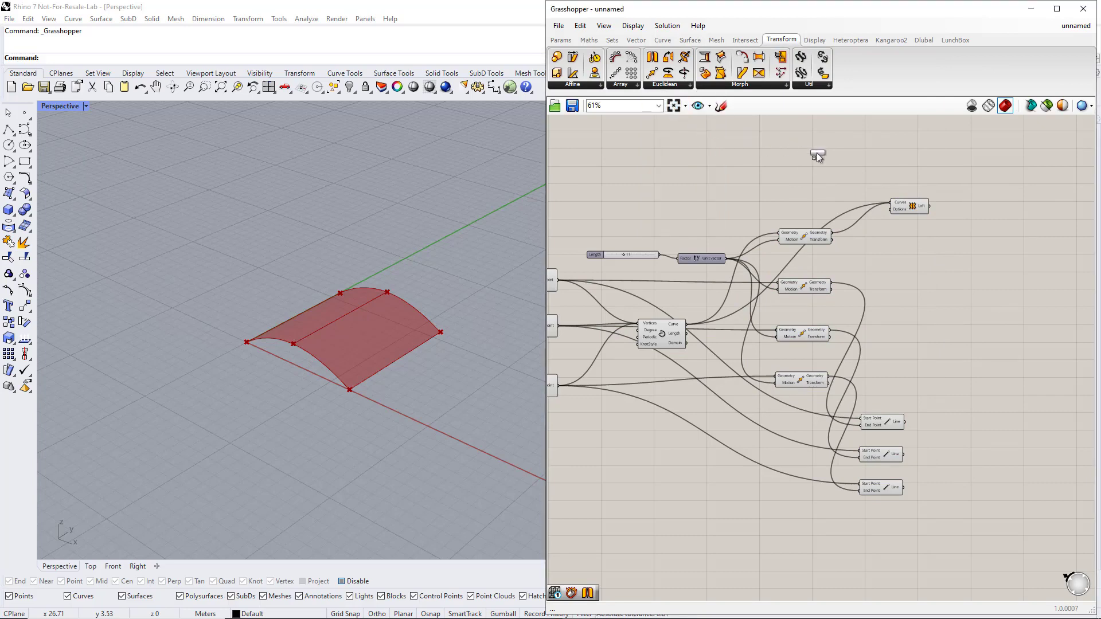
{"action": "left_click", "coordinate": [1015, 210]}
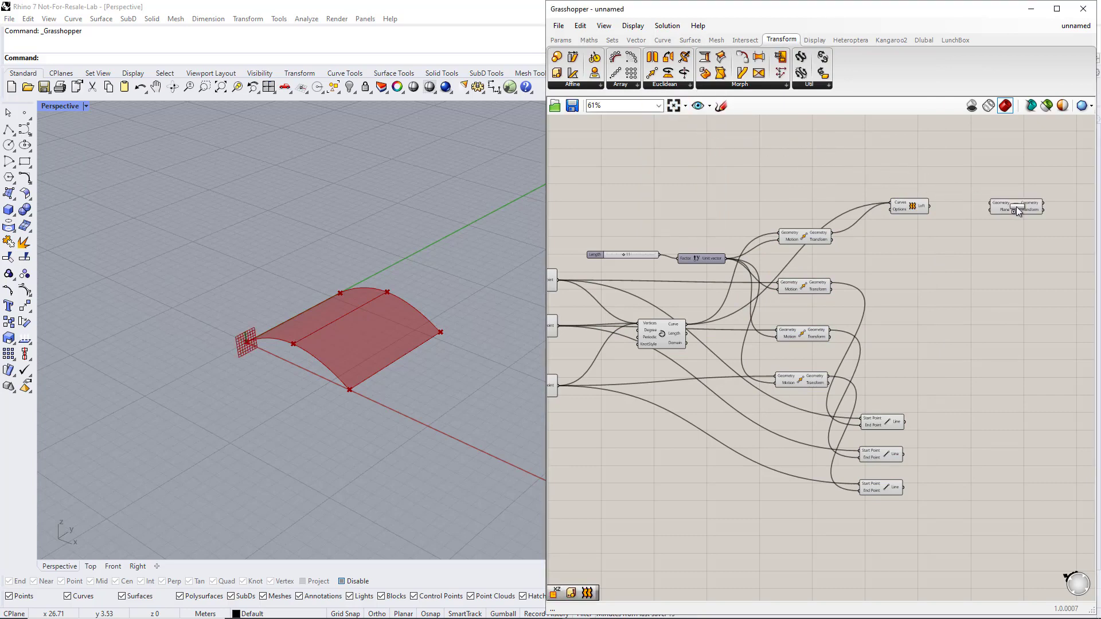
{"action": "mouse_move", "coordinate": [999, 210]}
Use an XZ Plane as the Mirror plane and feed the lofted surface into Mirror.
{"action": "left_click", "coordinate": [636, 40]}
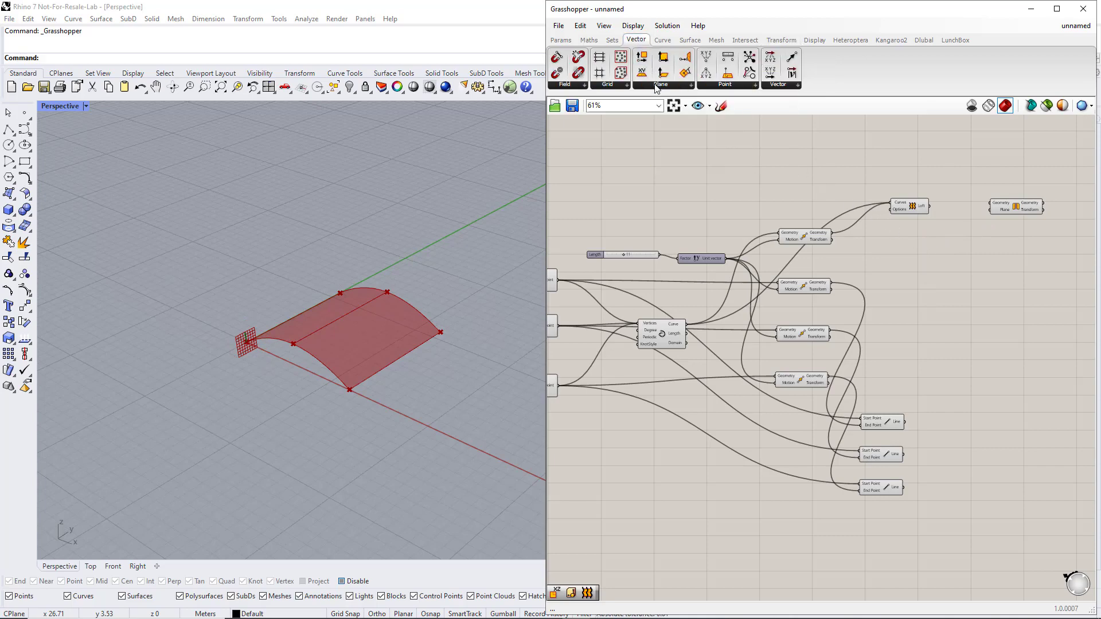
{"action": "left_click", "coordinate": [657, 85]}
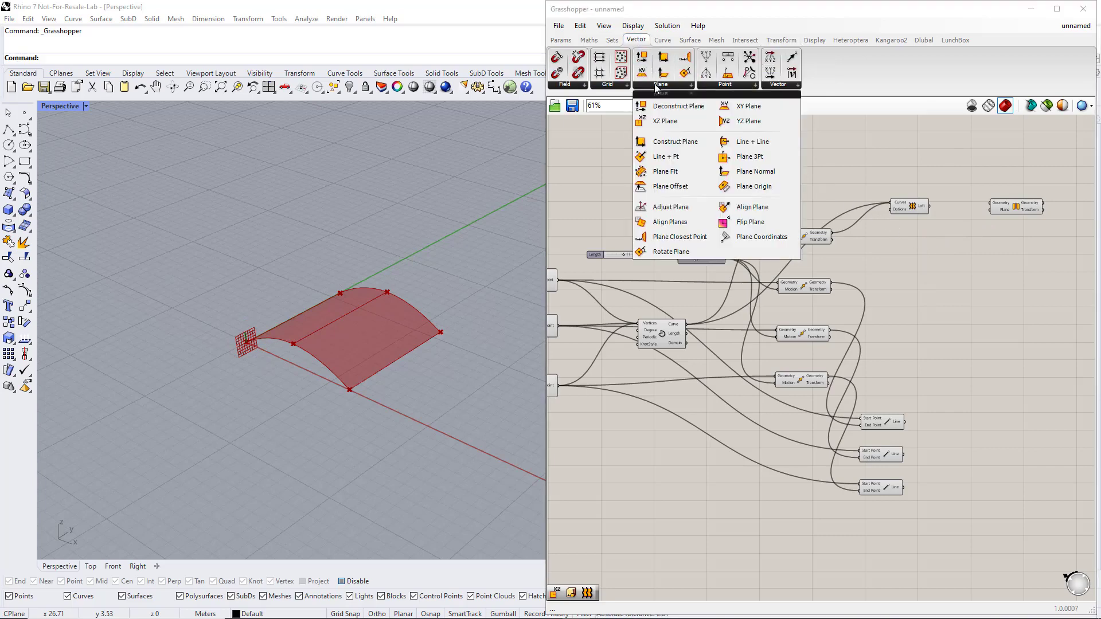
{"action": "left_click", "coordinate": [661, 121]}
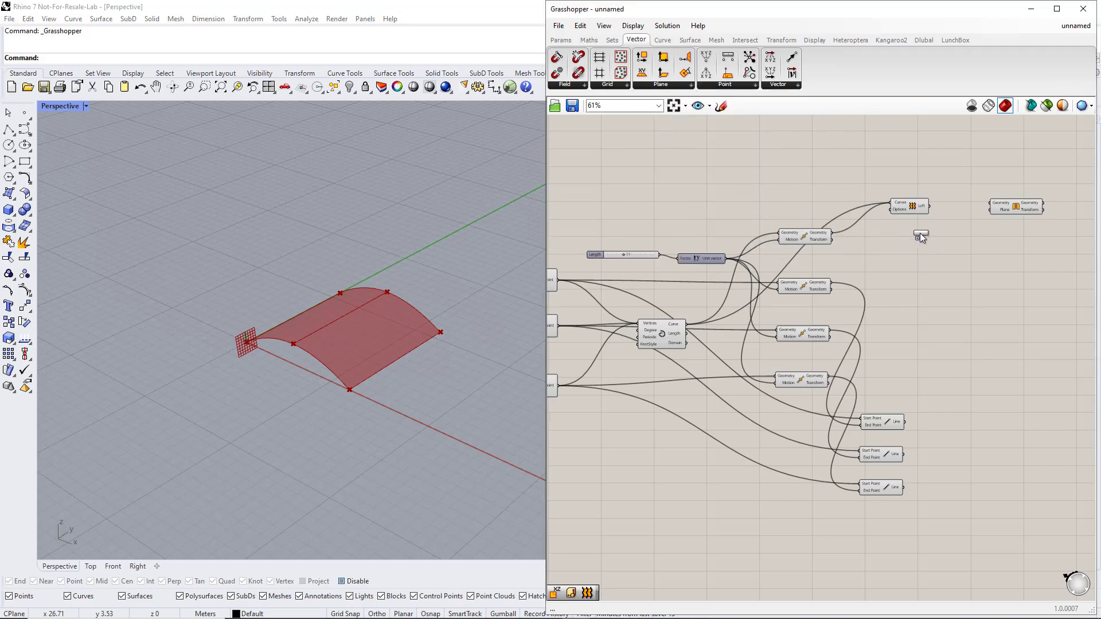
{"action": "left_click", "coordinate": [932, 244]}
{"action": "left_click_drag", "start_coordinate": [951, 240], "coordinate": [986, 211]}
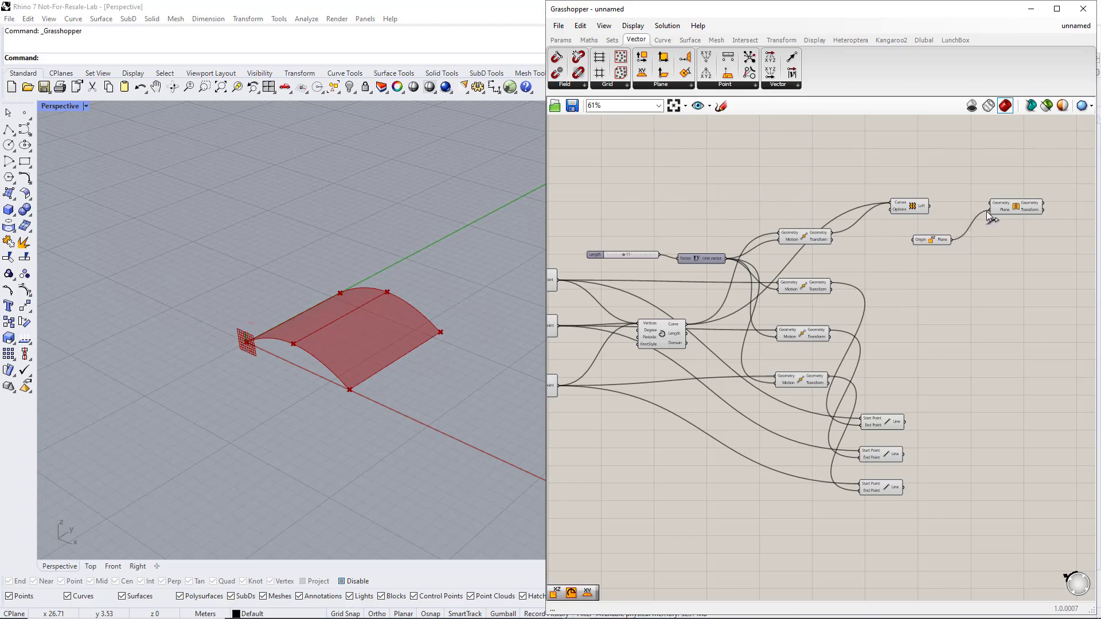
{"action": "left_click", "coordinate": [940, 237]}
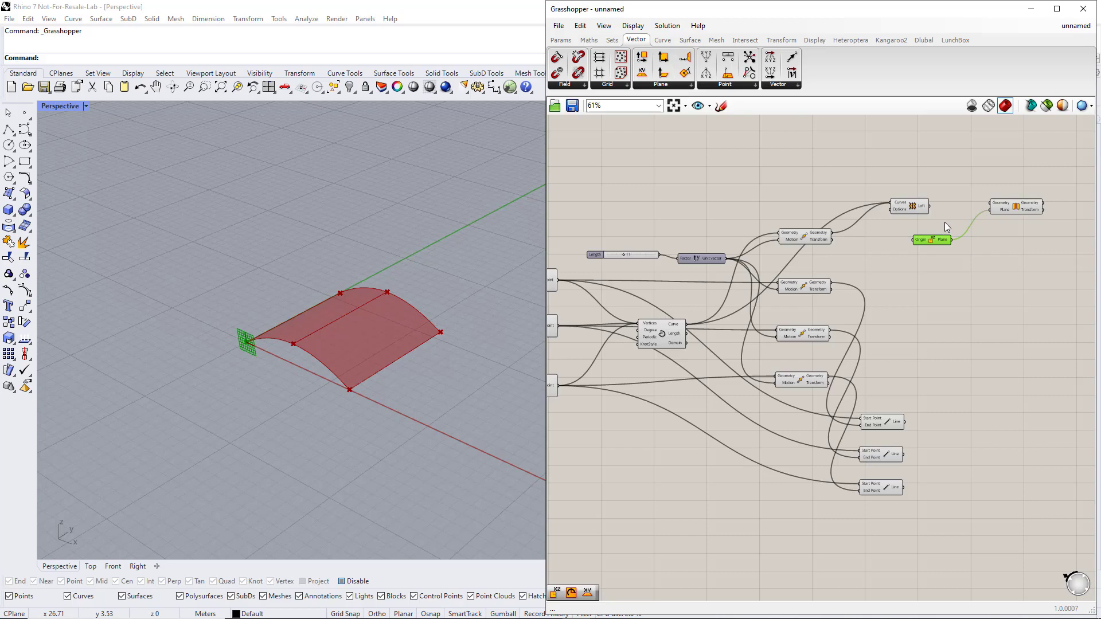
{"action": "left_click_drag", "start_coordinate": [959, 207], "coordinate": [1024, 486]}
Mirror the loft surface and the three moved arches across the XZ plane.
{"action": "left_click", "coordinate": [1020, 208]}
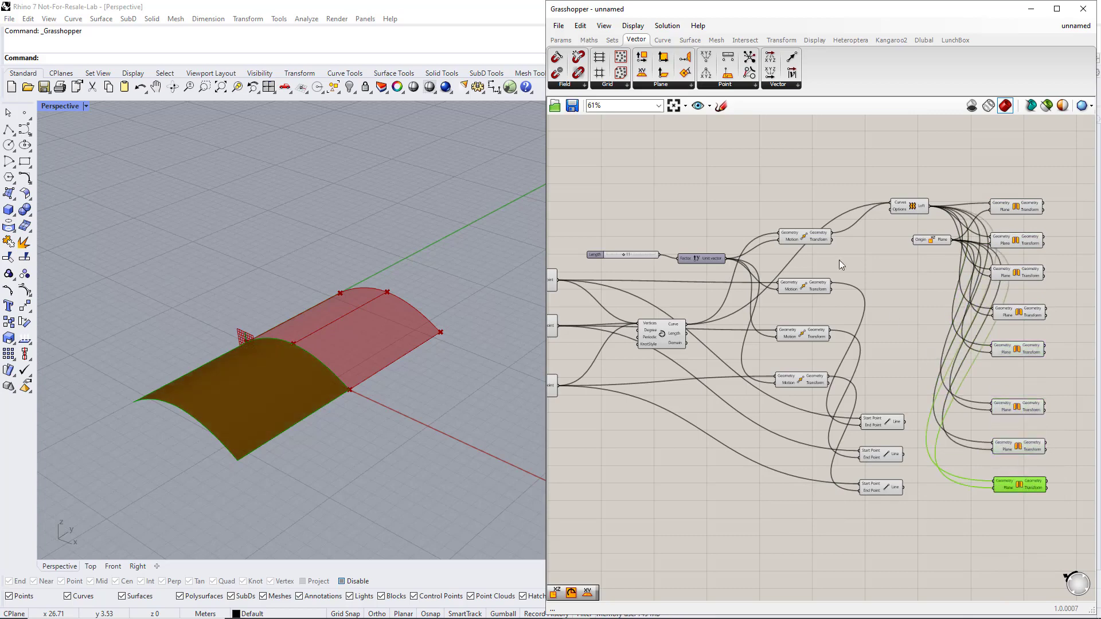
{"action": "left_click", "coordinate": [828, 238]}
{"action": "left_click_drag", "start_coordinate": [832, 236], "coordinate": [988, 239]}
{"action": "left_click", "coordinate": [1019, 243]}
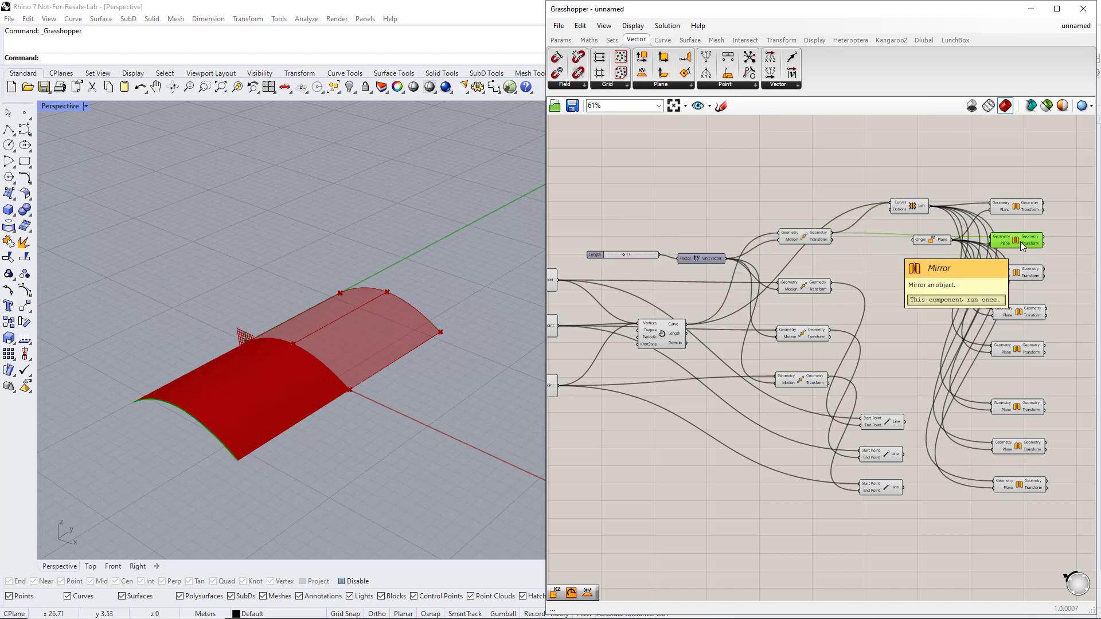
{"action": "left_click", "coordinate": [819, 287]}
{"action": "left_click_drag", "start_coordinate": [832, 284], "coordinate": [993, 270]}
{"action": "left_click", "coordinate": [1009, 276]}
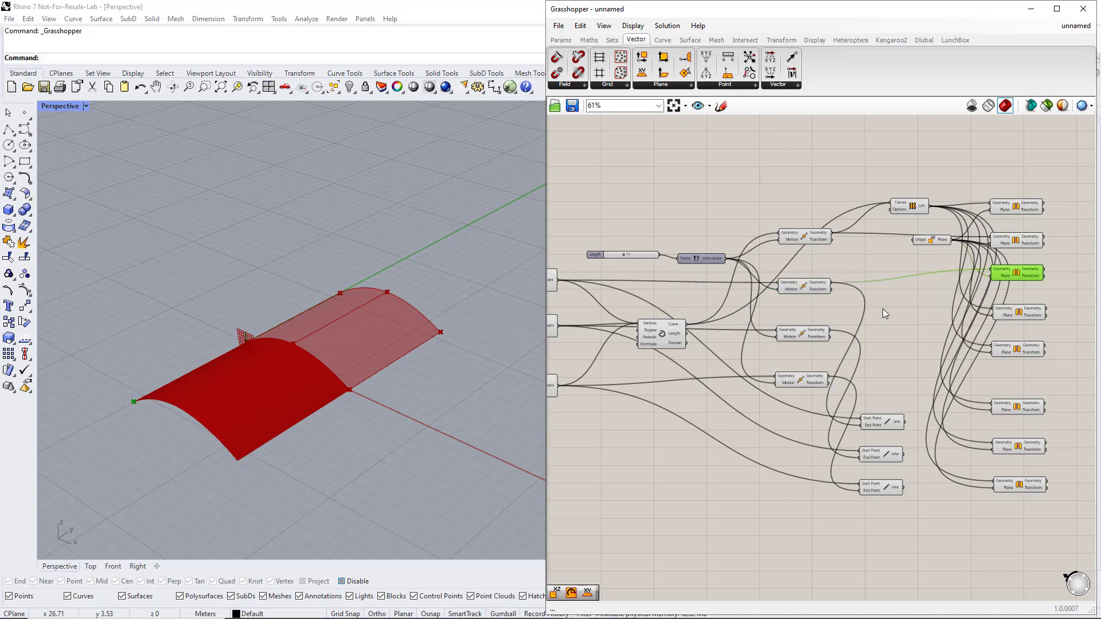
{"action": "left_click", "coordinate": [817, 337]}
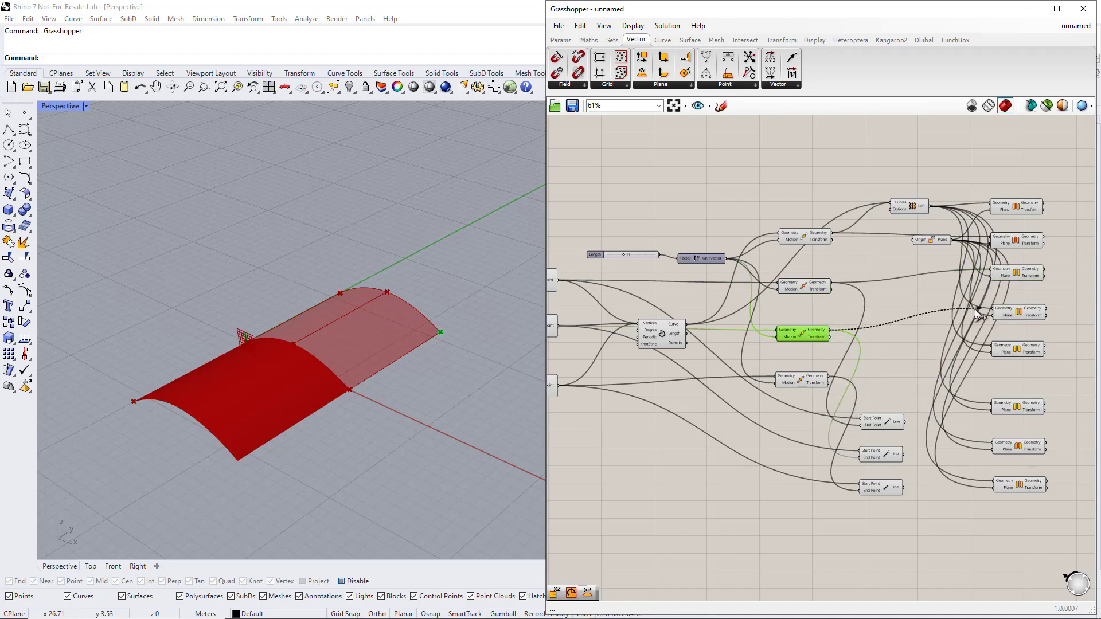
{"action": "left_click", "coordinate": [801, 379]}
{"action": "left_click_drag", "start_coordinate": [829, 376], "coordinate": [993, 346]}
Mirror the three cable lines across the XZ plane.
{"action": "left_click", "coordinate": [893, 425]}
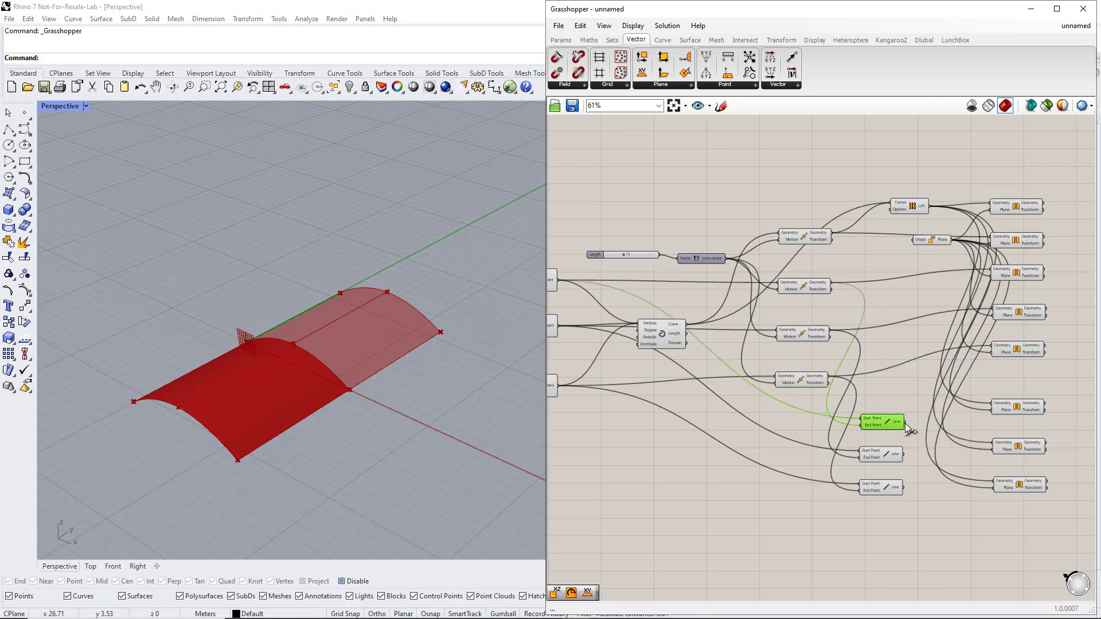
{"action": "left_click_drag", "start_coordinate": [904, 422], "coordinate": [1004, 408]}
{"action": "left_click", "coordinate": [1004, 409]}
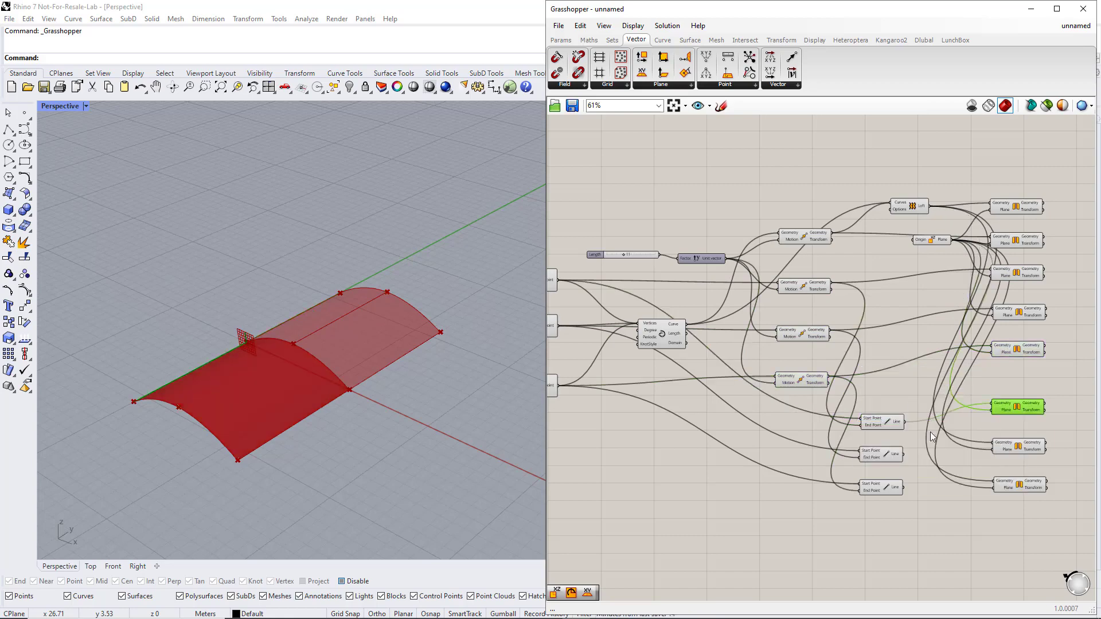
{"action": "left_click", "coordinate": [886, 456]}
{"action": "left_click_drag", "start_coordinate": [904, 454], "coordinate": [995, 446]}
{"action": "left_click", "coordinate": [1005, 446]}
{"action": "left_click", "coordinate": [892, 488]}
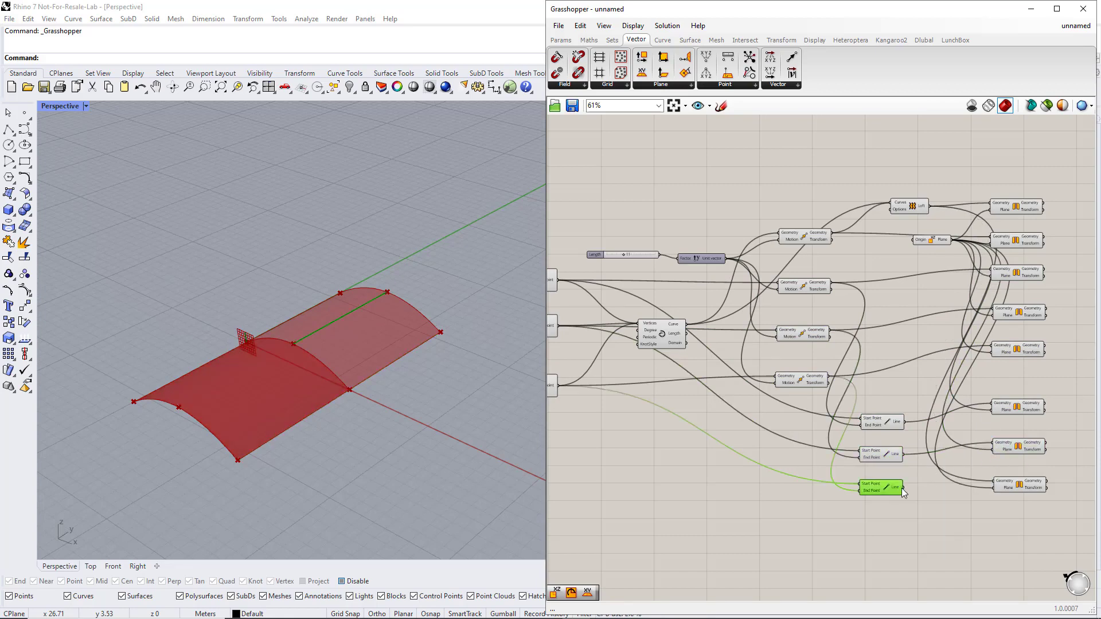
{"action": "left_click_drag", "start_coordinate": [961, 484], "coordinate": [996, 483]}
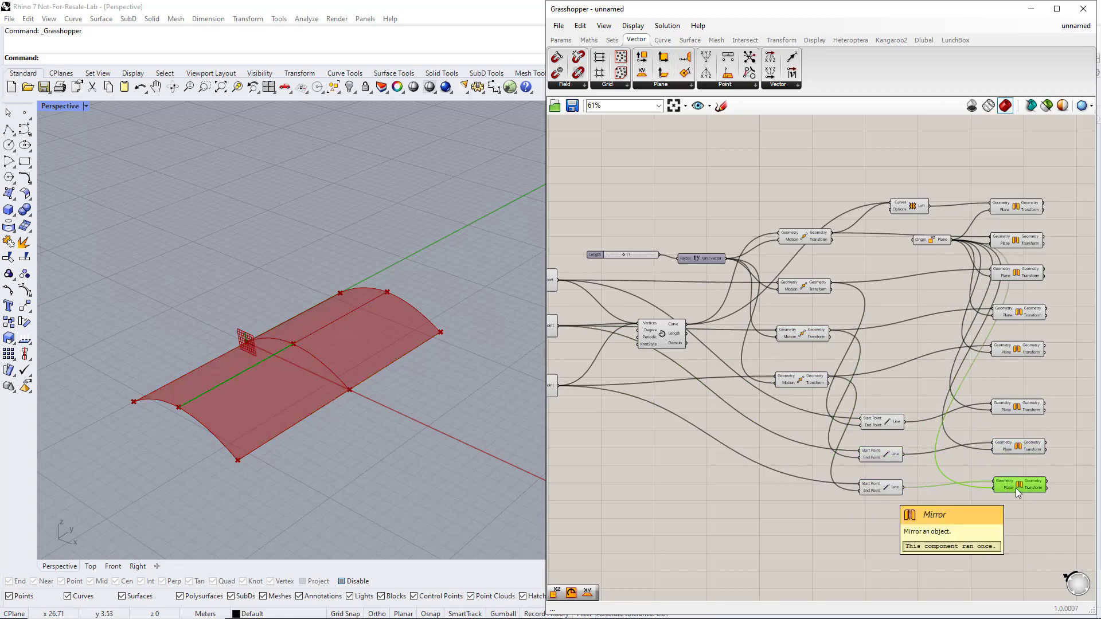
Turn off the XZ Plane component's preview.
{"action": "left_click_drag", "start_coordinate": [1059, 509], "coordinate": [1002, 180]}
{"action": "left_click", "coordinate": [927, 240]}
{"action": "scroll", "coordinate": [927, 240], "scroll_direction": "up", "scroll_amount": 1}
{"action": "middle_click", "coordinate": [927, 243]}
{"action": "left_click", "coordinate": [961, 203]}
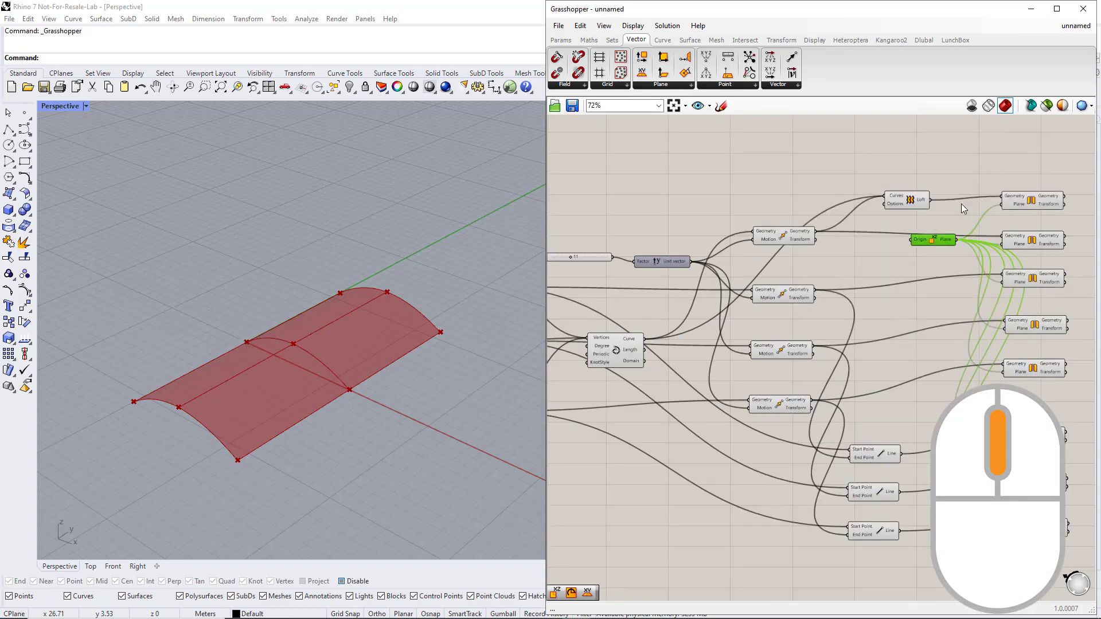
{"action": "left_click", "coordinate": [951, 304]}
{"action": "scroll", "coordinate": [934, 359], "scroll_direction": "down", "scroll_amount": 1}
{"action": "right_click_drag", "start_coordinate": [934, 359], "coordinate": [841, 345]}
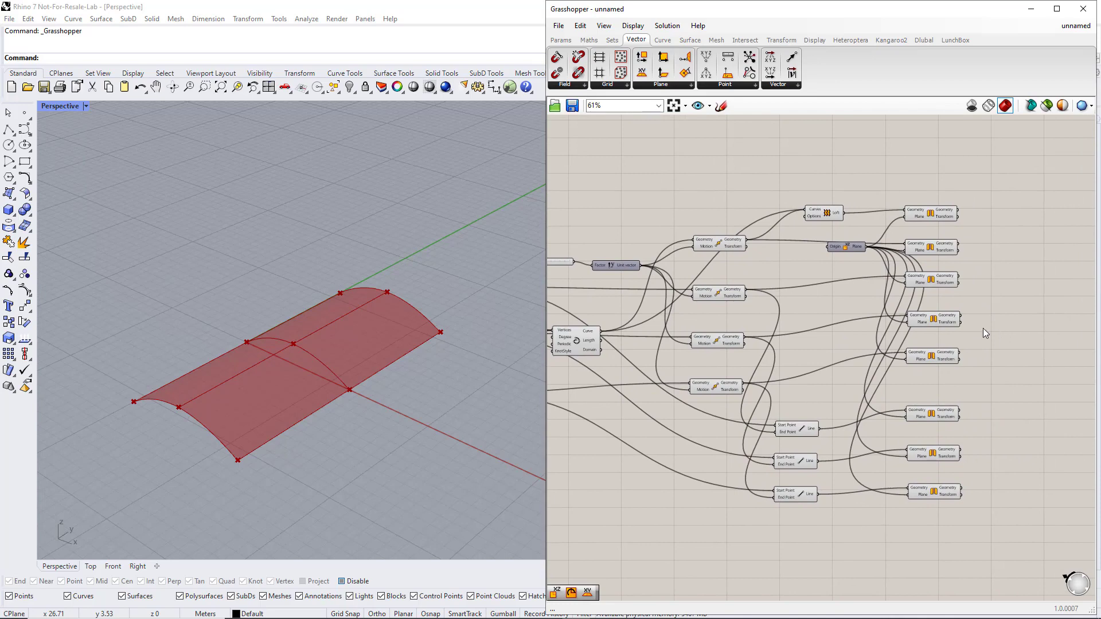
Add a curve collector beside the mirrors and wire in the original, moved and mirrored arches.
{"action": "left_click", "coordinate": [561, 39]}
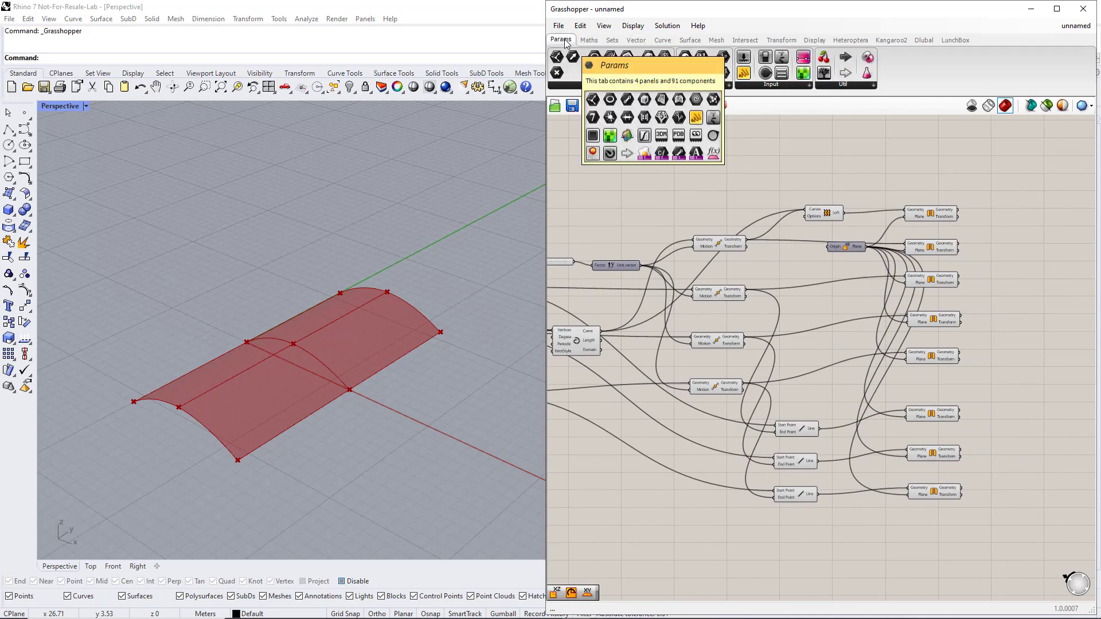
{"action": "left_click_drag", "start_coordinate": [609, 57], "coordinate": [830, 191]}
{"action": "left_click_drag", "start_coordinate": [1049, 245], "coordinate": [1044, 246]}
{"action": "left_click", "coordinate": [593, 340]}
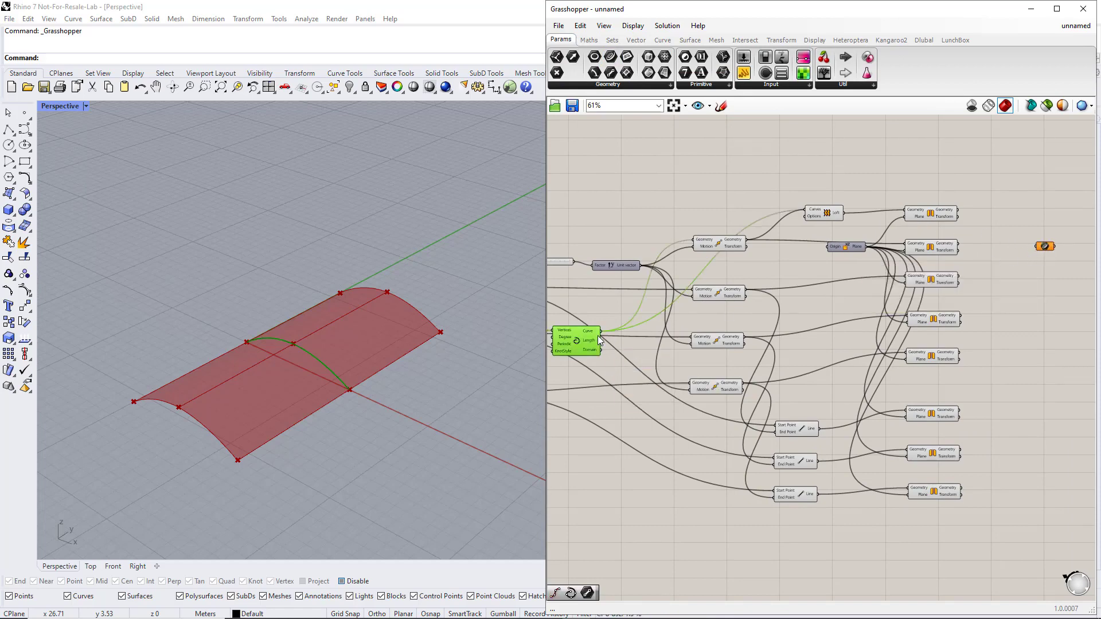
{"action": "left_click_drag", "start_coordinate": [601, 331], "coordinate": [1036, 246]}
{"action": "left_click", "coordinate": [736, 247]}
{"action": "left_click_drag", "start_coordinate": [746, 243], "coordinate": [1032, 245], "text": "shift"}
{"action": "left_click", "coordinate": [943, 250]}
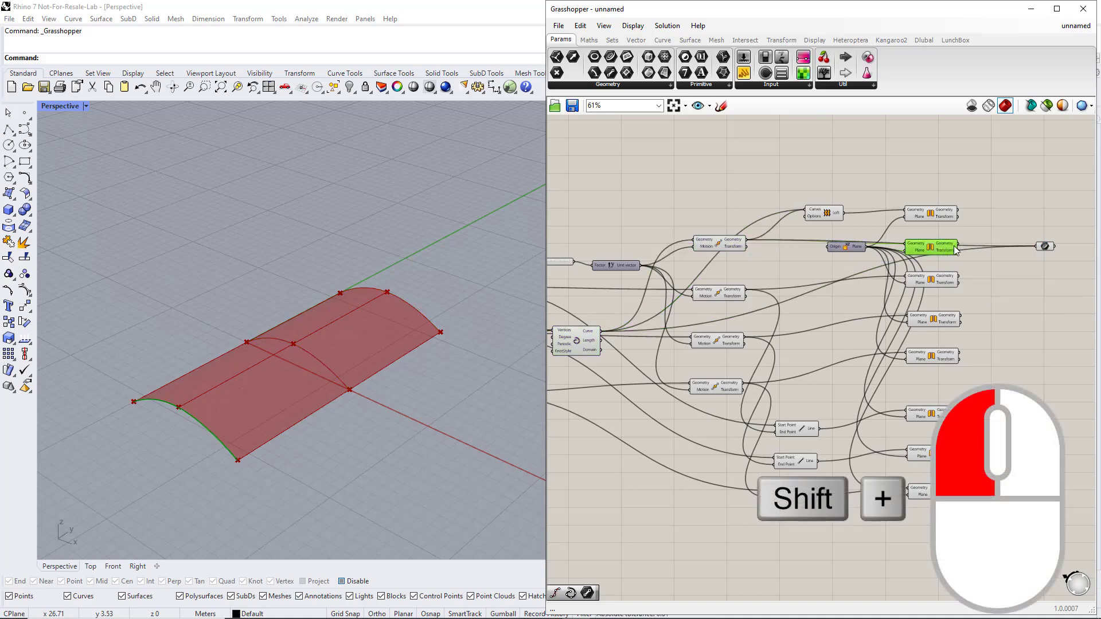
{"action": "left_click_drag", "start_coordinate": [958, 250], "coordinate": [1043, 246], "text": "shift"}
{"action": "left_click", "coordinate": [1043, 247]}
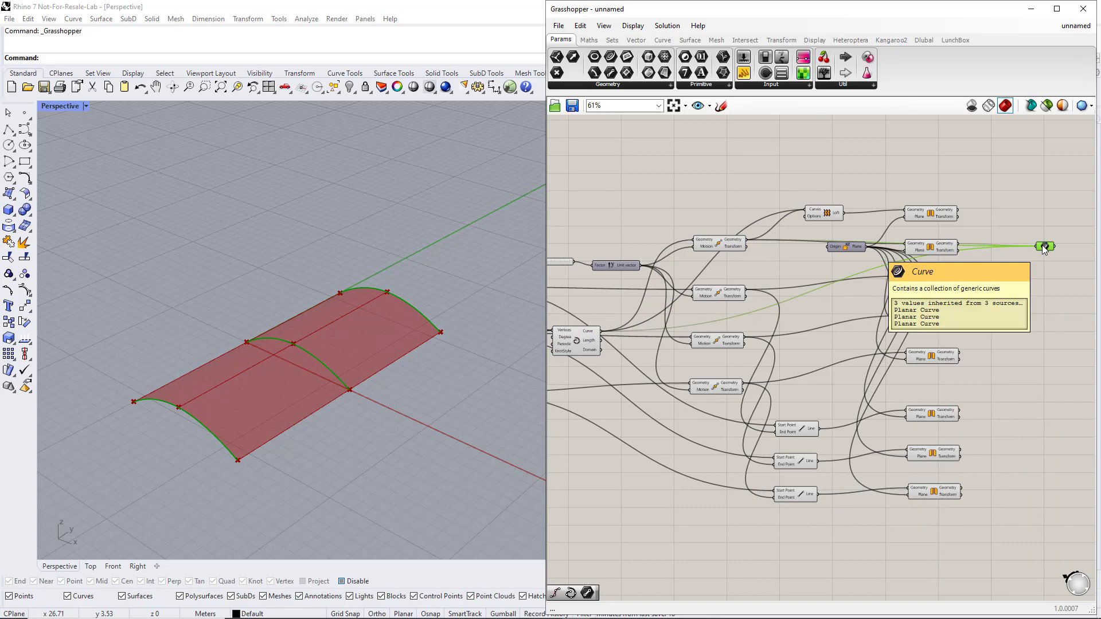
Wire the third cable line and the bottom mirrored arch into the curve collector.
{"action": "left_click", "coordinate": [801, 494]}
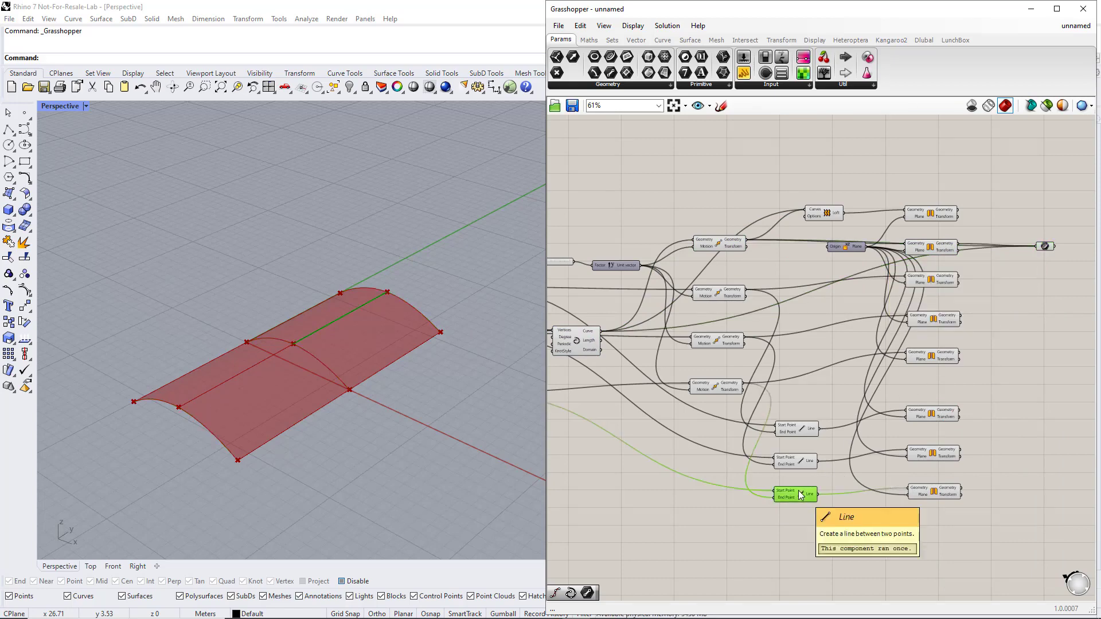
{"action": "left_click_drag", "start_coordinate": [817, 493], "coordinate": [1029, 253], "text": "shift"}
{"action": "left_click", "coordinate": [934, 492]}
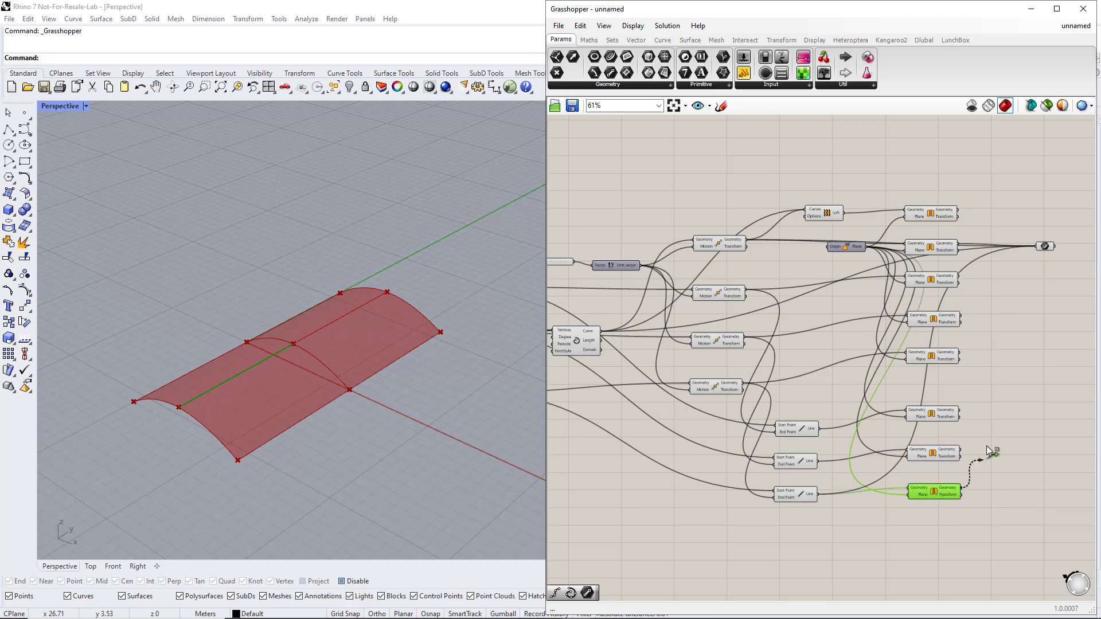
{"action": "left_click_drag", "start_coordinate": [988, 438], "coordinate": [1029, 229], "text": "shift"}
{"action": "left_click", "coordinate": [1036, 244]}
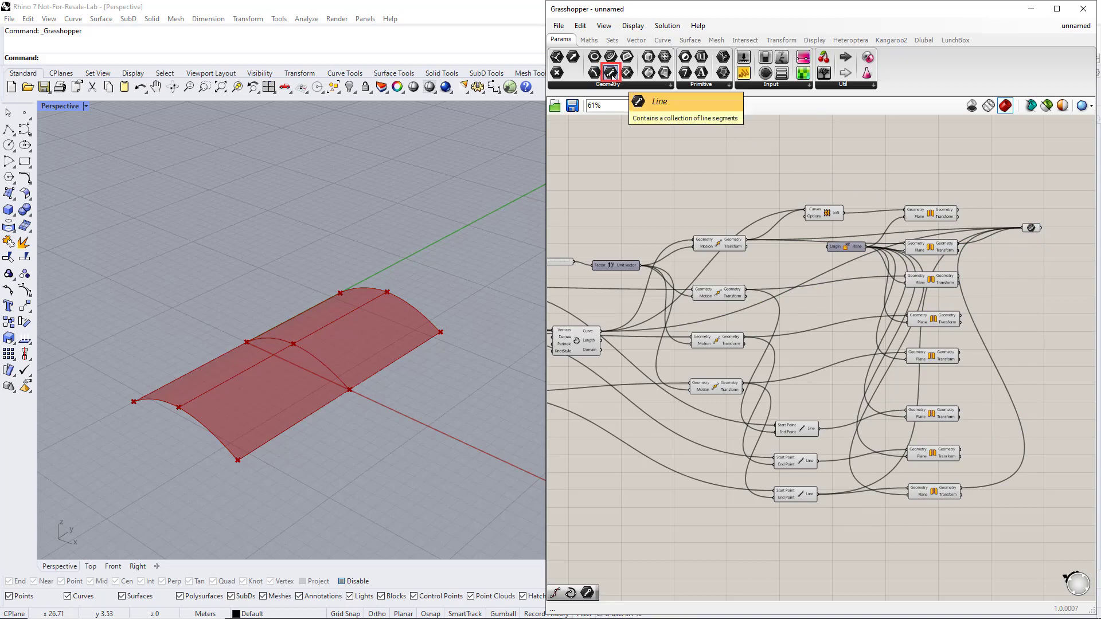
Add a line collector gathering the cable lines and their mirrored copies.
{"action": "left_click_drag", "start_coordinate": [611, 75], "coordinate": [1027, 290]}
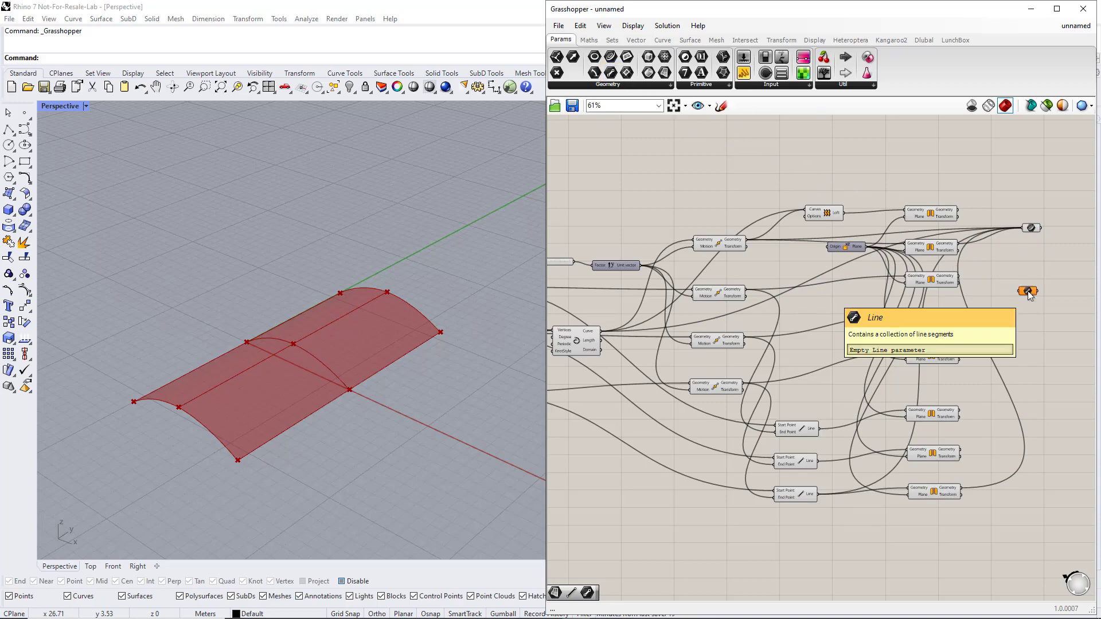
{"action": "left_click_drag", "start_coordinate": [978, 468], "coordinate": [1018, 291]}
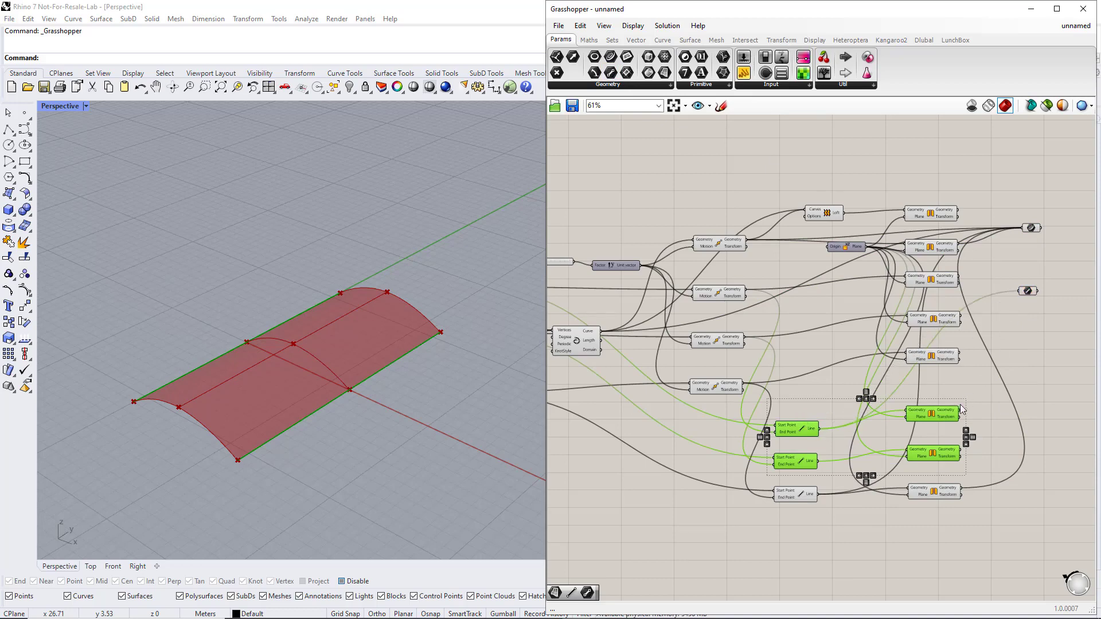
{"action": "left_click_drag", "start_coordinate": [961, 409], "coordinate": [1014, 292]}
{"action": "left_click_drag", "start_coordinate": [824, 466], "coordinate": [1014, 290]}
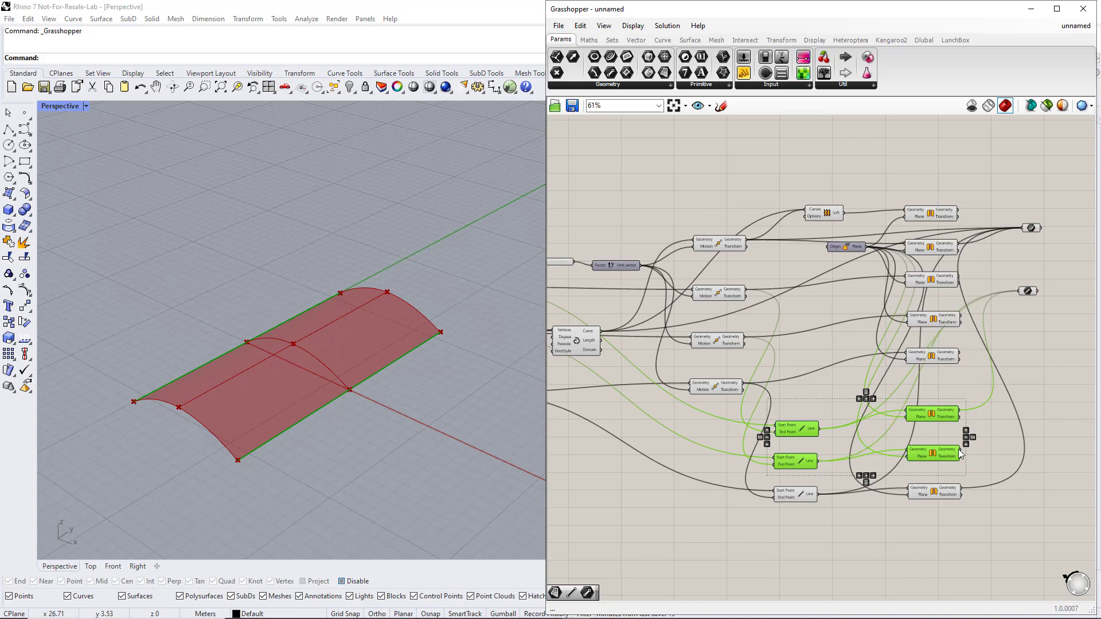
{"action": "left_click_drag", "start_coordinate": [961, 453], "coordinate": [1020, 290]}
{"action": "left_click_drag", "start_coordinate": [1046, 314], "coordinate": [1014, 280]}
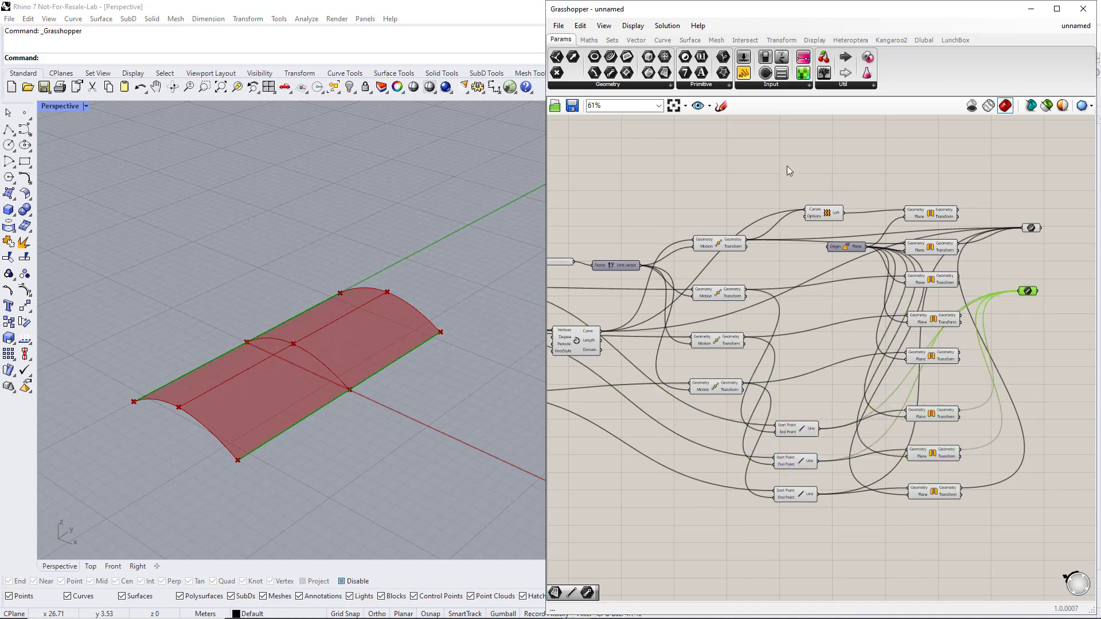
Collect the lofted and mirrored surface halves in a surface collector, then drop a Point param.
{"action": "left_click_drag", "start_coordinate": [666, 73], "coordinate": [1027, 356]}
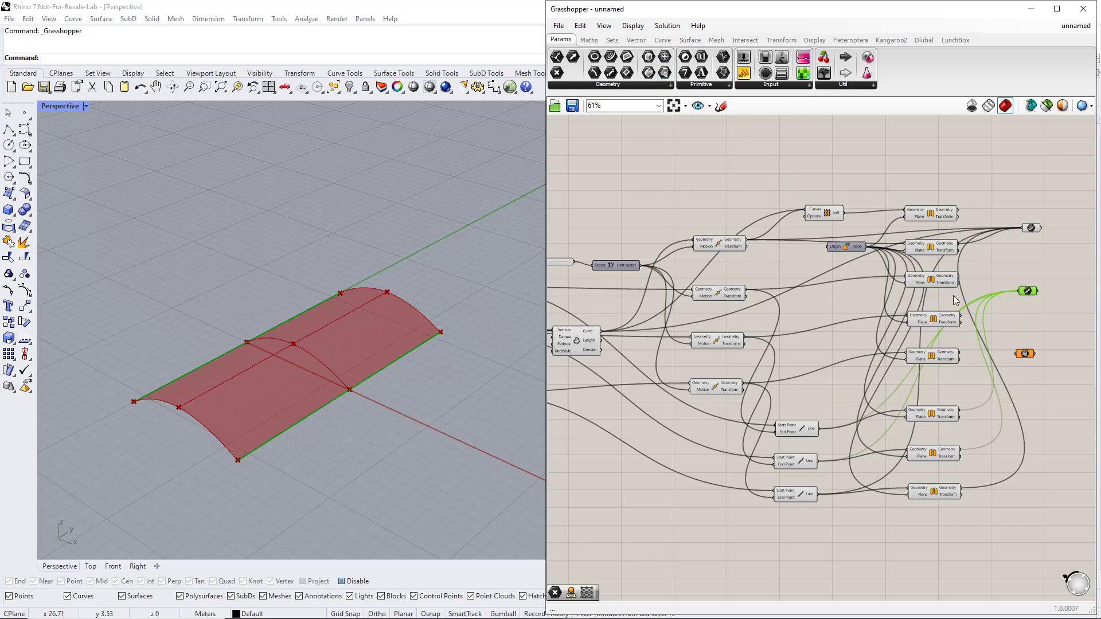
{"action": "left_click", "coordinate": [836, 216]}
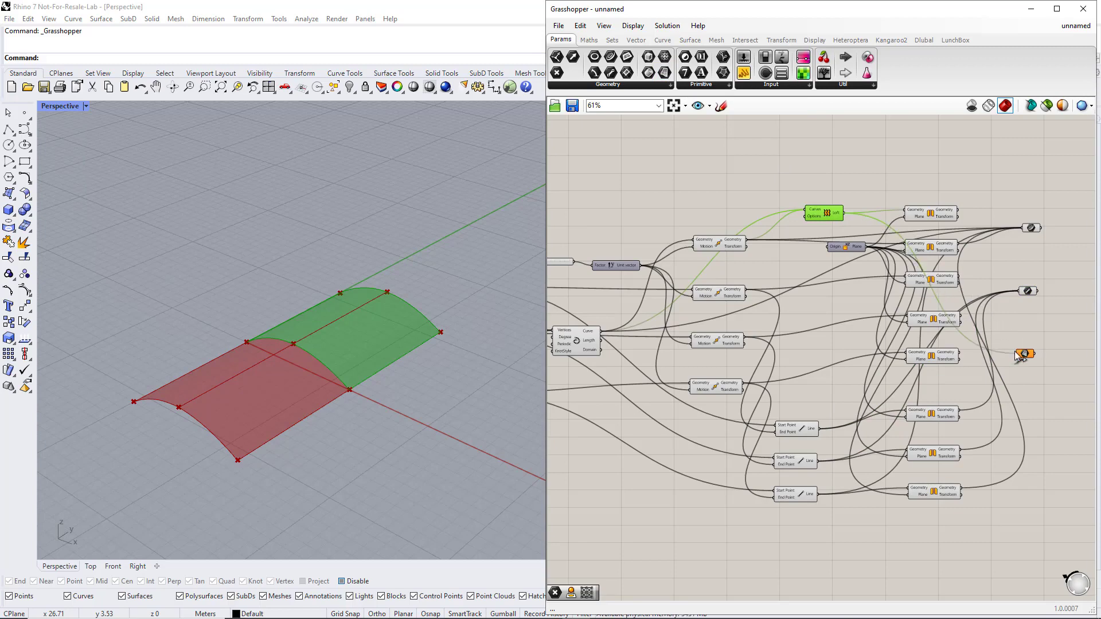
{"action": "left_click", "coordinate": [954, 218]}
{"action": "left_click_drag", "start_coordinate": [964, 223], "coordinate": [1017, 353]}
{"action": "left_click", "coordinate": [1023, 356]}
{"action": "left_click", "coordinate": [1027, 367]}
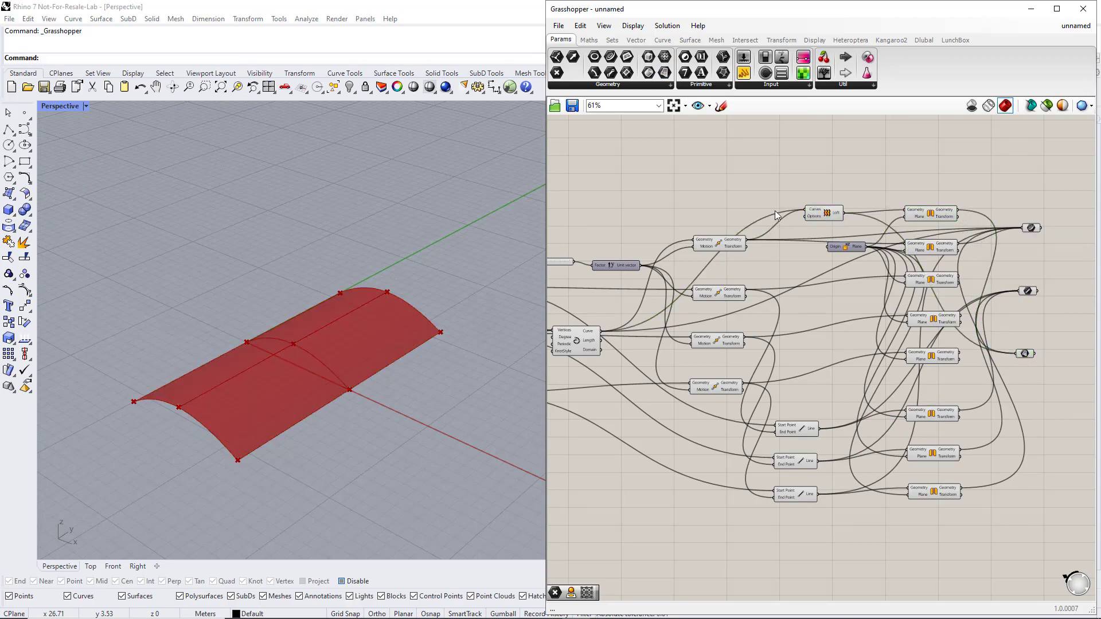
{"action": "left_click_drag", "start_coordinate": [557, 75], "coordinate": [1035, 429]}
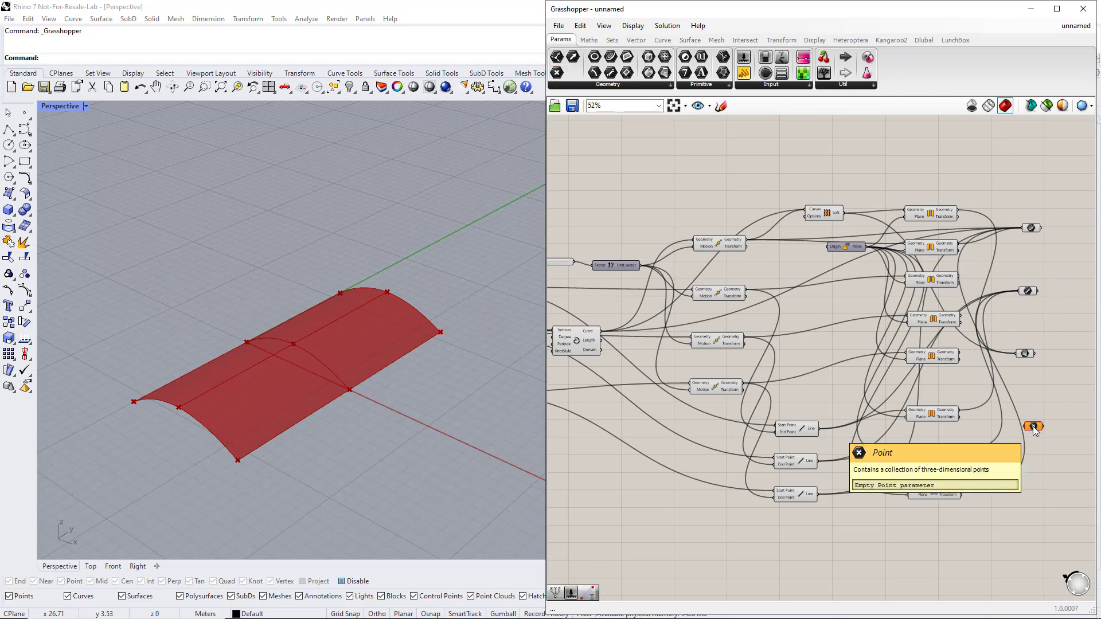
Wire the base point and moved point components into the new Point param.
{"action": "scroll", "coordinate": [1035, 430], "scroll_direction": "down", "scroll_amount": 1}
{"action": "left_click", "coordinate": [551, 307]}
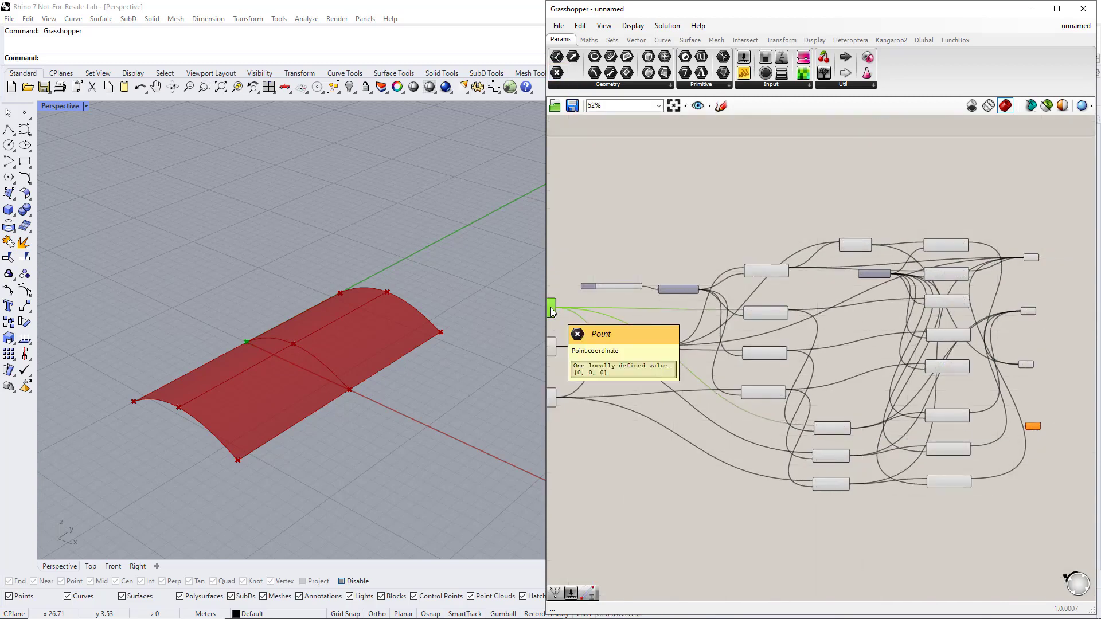
{"action": "left_click_drag", "start_coordinate": [557, 308], "coordinate": [1025, 431]}
{"action": "mouse_move", "coordinate": [553, 354]}
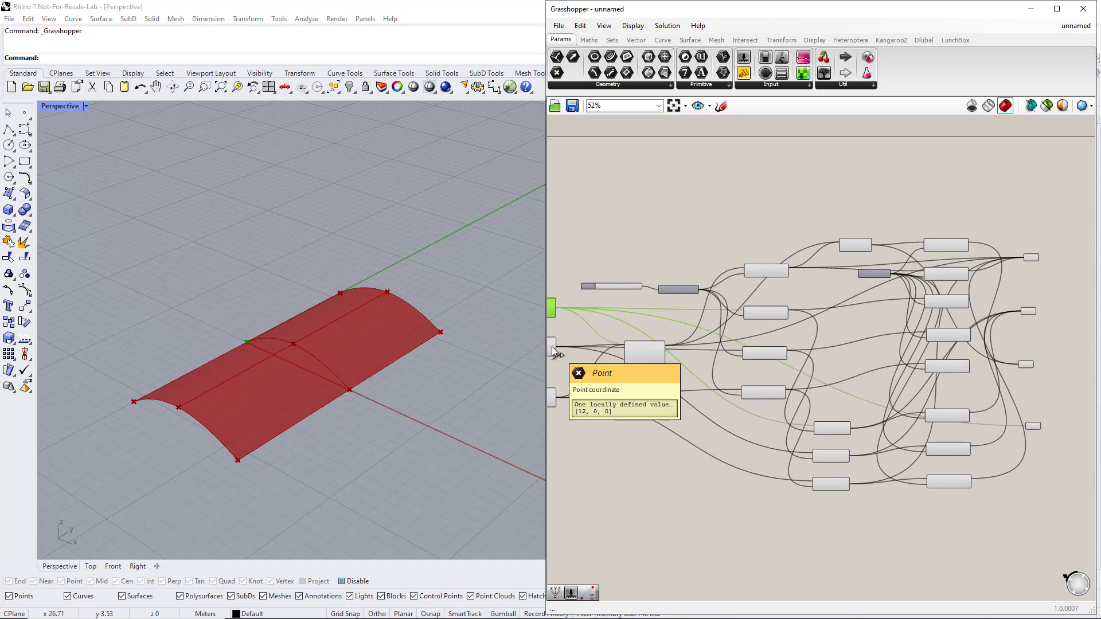
{"action": "left_click_drag", "start_coordinate": [554, 352], "coordinate": [1024, 430]}
{"action": "left_click", "coordinate": [782, 313]}
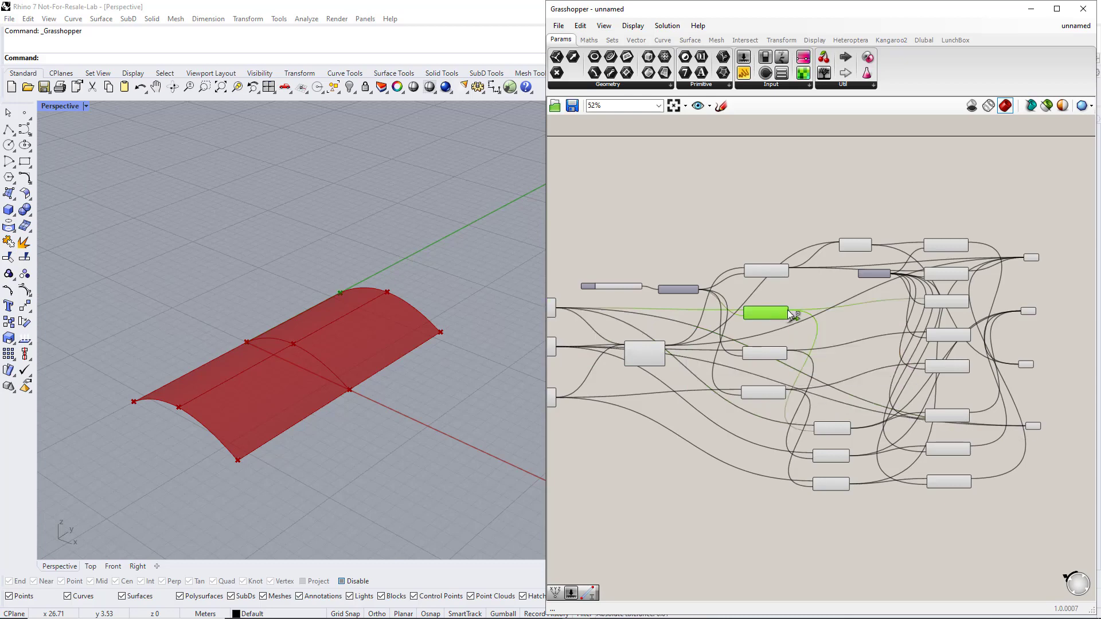
{"action": "left_click_drag", "start_coordinate": [792, 314], "coordinate": [1024, 426]}
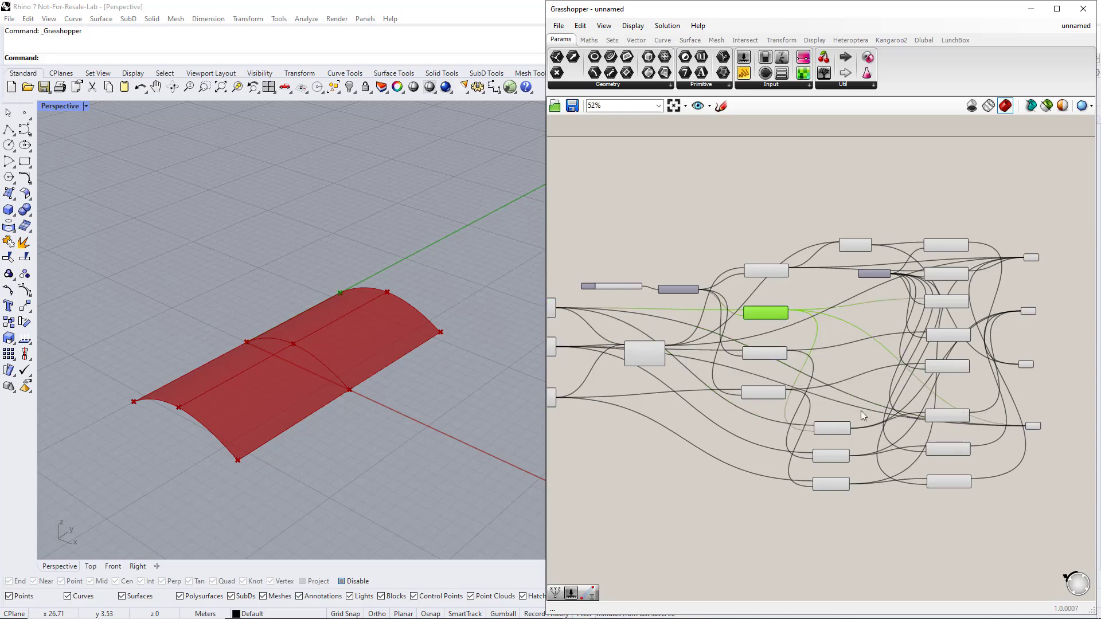
{"action": "left_click", "coordinate": [775, 354]}
{"action": "left_click_drag", "start_coordinate": [787, 353], "coordinate": [1024, 425]}
Check the transform components' geometry and the Point output's wiring.
{"action": "scroll", "coordinate": [1058, 408], "scroll_direction": "up", "scroll_amount": 2}
{"action": "left_click", "coordinate": [915, 260]}
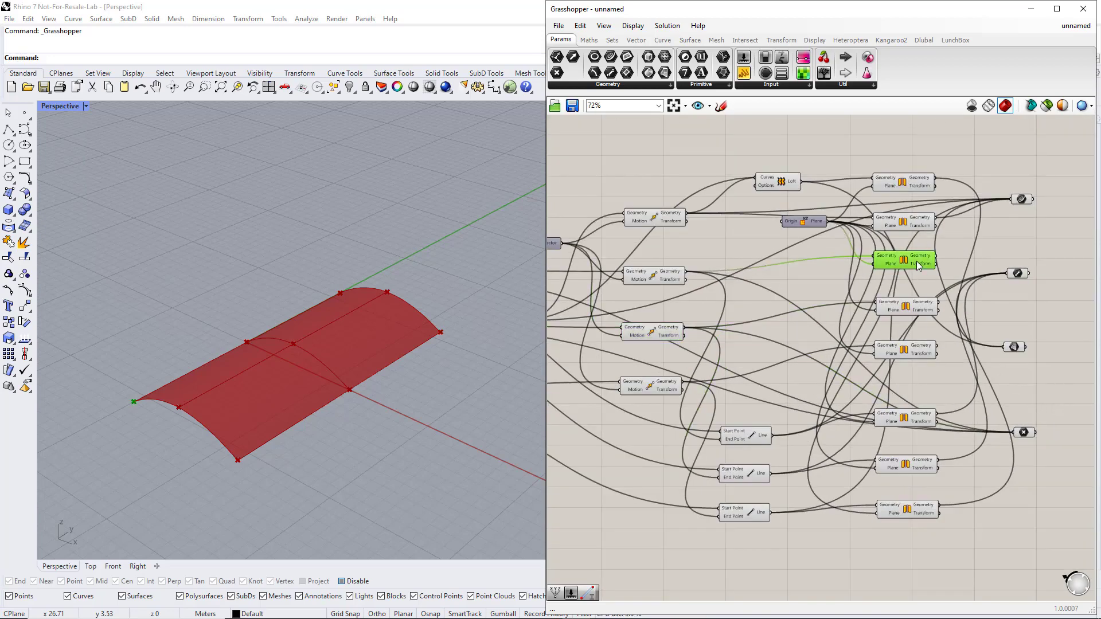
{"action": "left_click_drag", "start_coordinate": [947, 282], "coordinate": [948, 286]}
{"action": "left_click", "coordinate": [912, 306]}
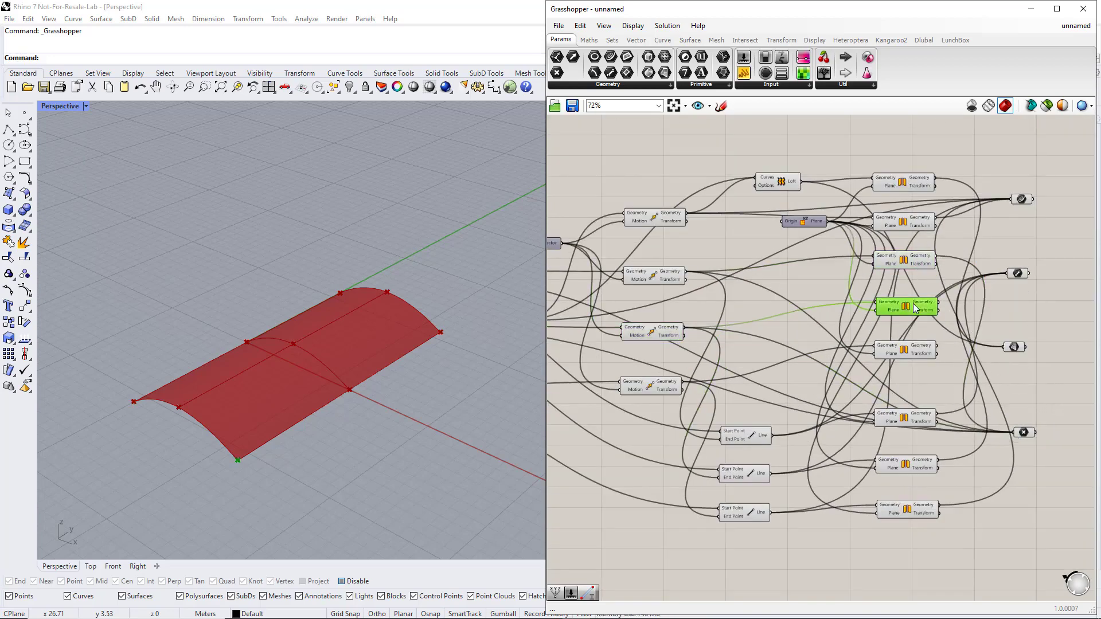
{"action": "left_click_drag", "start_coordinate": [974, 363], "coordinate": [1003, 401]}
{"action": "left_click", "coordinate": [1023, 431]}
{"action": "right_click_drag", "start_coordinate": [1051, 411], "coordinate": [926, 418]}
{"action": "left_click", "coordinate": [977, 313]}
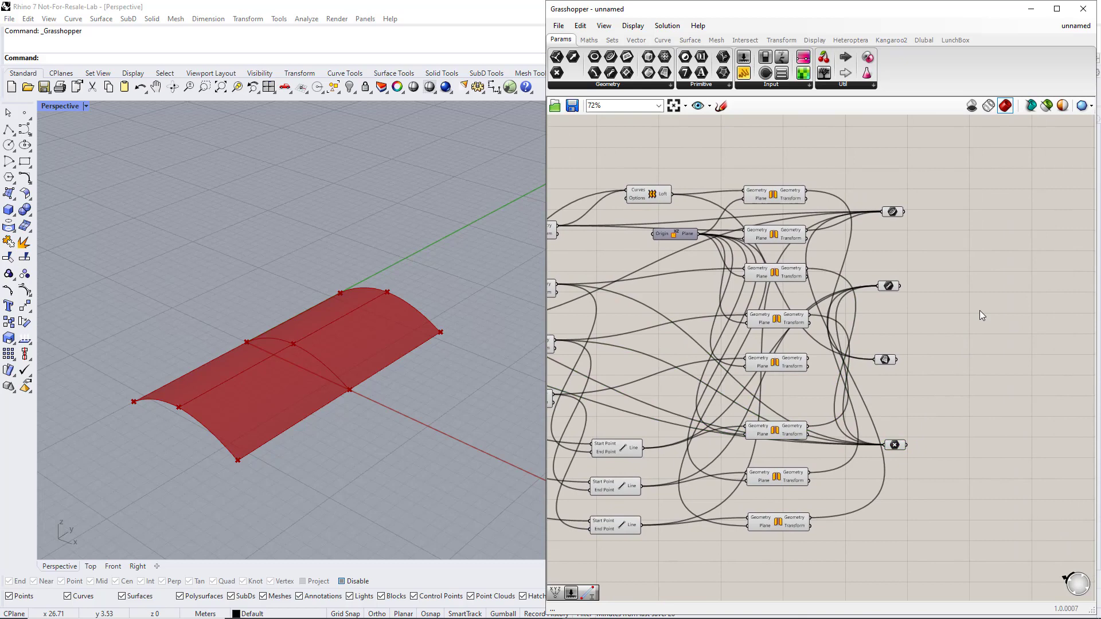
Move the four output params further right and align the Point output with them.
{"action": "left_click_drag", "start_coordinate": [934, 462], "coordinate": [870, 202]}
{"action": "left_click_drag", "start_coordinate": [891, 281], "coordinate": [938, 286]}
{"action": "left_click", "coordinate": [942, 449]}
{"action": "left_click_drag", "start_coordinate": [941, 449], "coordinate": [928, 451]}
{"action": "left_click", "coordinate": [943, 404]}
{"action": "right_click_drag", "start_coordinate": [901, 487], "coordinate": [963, 468]}
{"action": "left_click_drag", "start_coordinate": [871, 534], "coordinate": [804, 164]}
{"action": "middle_click", "coordinate": [835, 171]}
{"action": "left_click", "coordinate": [852, 152]}
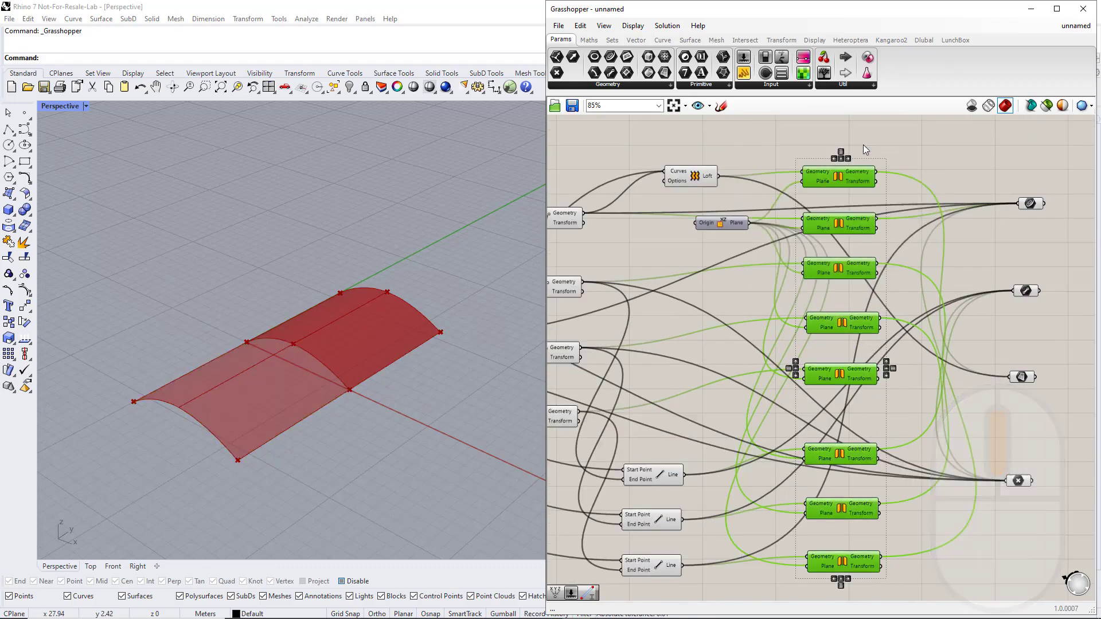
{"action": "left_click", "coordinate": [730, 322]}
{"action": "scroll", "coordinate": [831, 437], "scroll_direction": "up", "scroll_amount": 1}
{"action": "left_click_drag", "start_coordinate": [817, 551], "coordinate": [652, 216]}
{"action": "middle_click", "coordinate": [767, 197]}
{"action": "scroll", "coordinate": [771, 221], "scroll_direction": "up", "scroll_amount": 1}
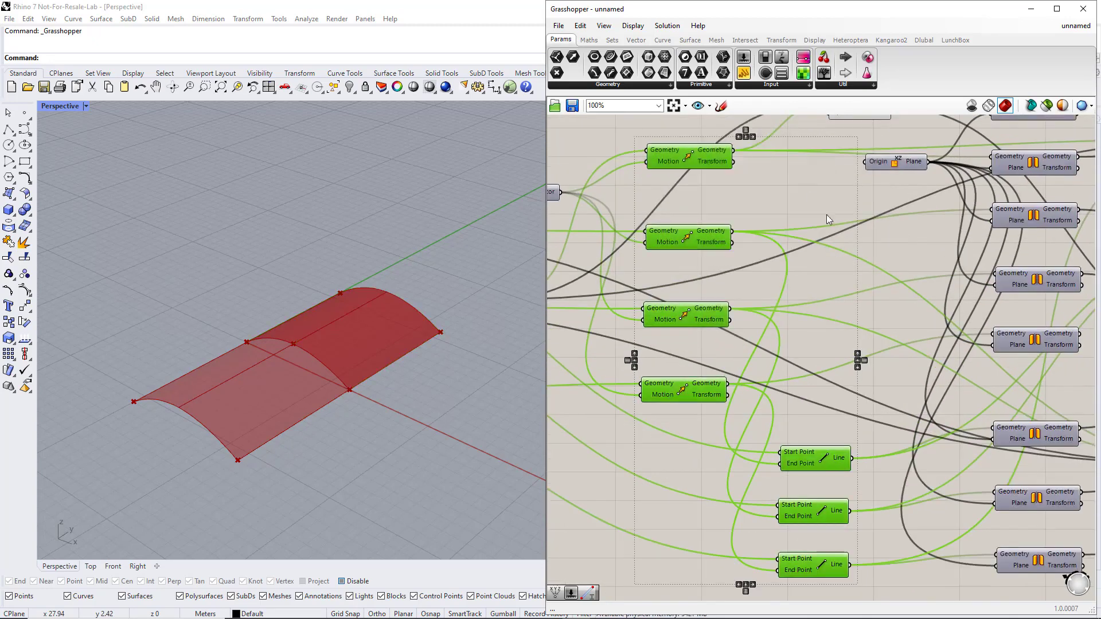
{"action": "left_click", "coordinate": [830, 226]}
{"action": "scroll", "coordinate": [825, 206], "scroll_direction": "down", "scroll_amount": 1}
{"action": "middle_click", "coordinate": [820, 181]}
{"action": "scroll", "coordinate": [814, 256], "scroll_direction": "down", "scroll_amount": 2}
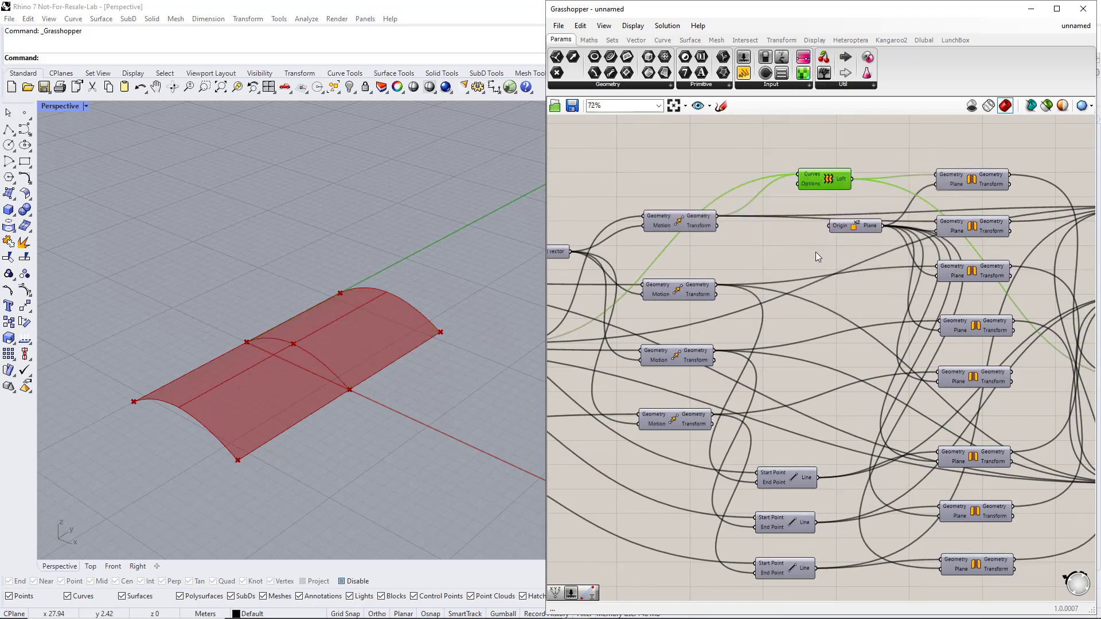
{"action": "right_click_drag", "start_coordinate": [635, 442], "coordinate": [808, 409]}
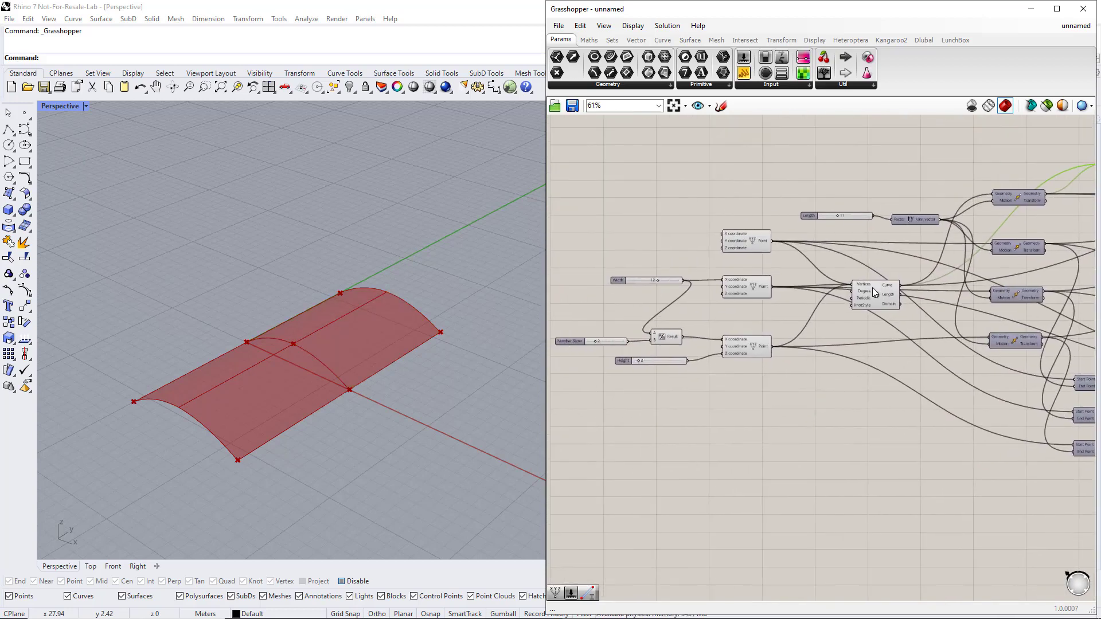
{"action": "left_click", "coordinate": [872, 287], "text": "shift"}
{"action": "left_click", "coordinate": [746, 241], "text": "shift"}
{"action": "left_click", "coordinate": [745, 287], "text": "shift"}
{"action": "left_click", "coordinate": [743, 351], "text": "shift"}
{"action": "middle_click", "coordinate": [743, 353]}
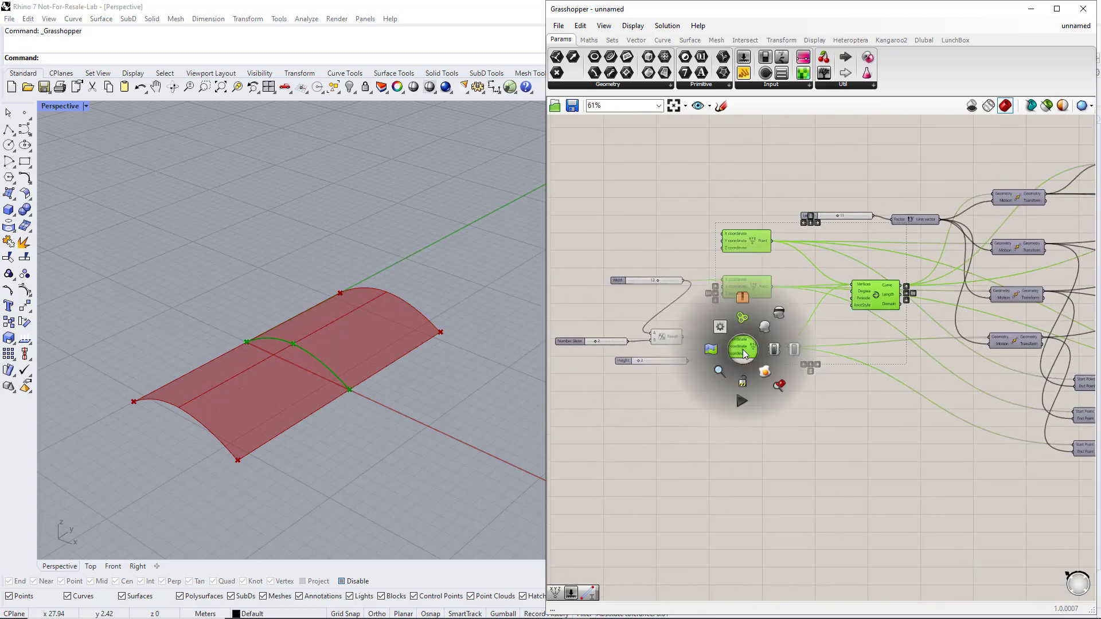
{"action": "scroll", "coordinate": [742, 352], "scroll_direction": "up", "scroll_amount": 2}
{"action": "scroll", "coordinate": [735, 378], "scroll_direction": "down", "scroll_amount": 2}
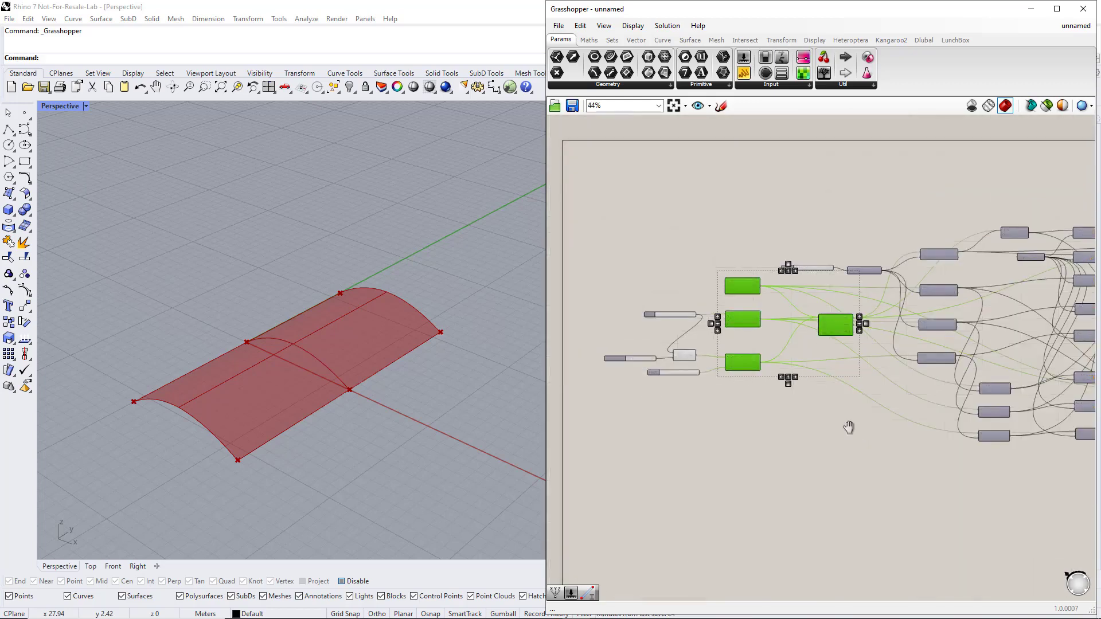
{"action": "scroll", "coordinate": [866, 305], "scroll_direction": "up", "scroll_amount": 2}
{"action": "scroll", "coordinate": [866, 304], "scroll_direction": "up", "scroll_amount": 2}
Group the top output container as 'Beams' and colour it pink.
{"action": "left_click_drag", "start_coordinate": [767, 162], "coordinate": [842, 226]}
{"action": "key", "text": "ctrl+g"}
{"action": "right_click", "coordinate": [823, 208]}
{"action": "type", "text": "Beams"}
{"action": "mouse_move", "coordinate": [913, 332]}
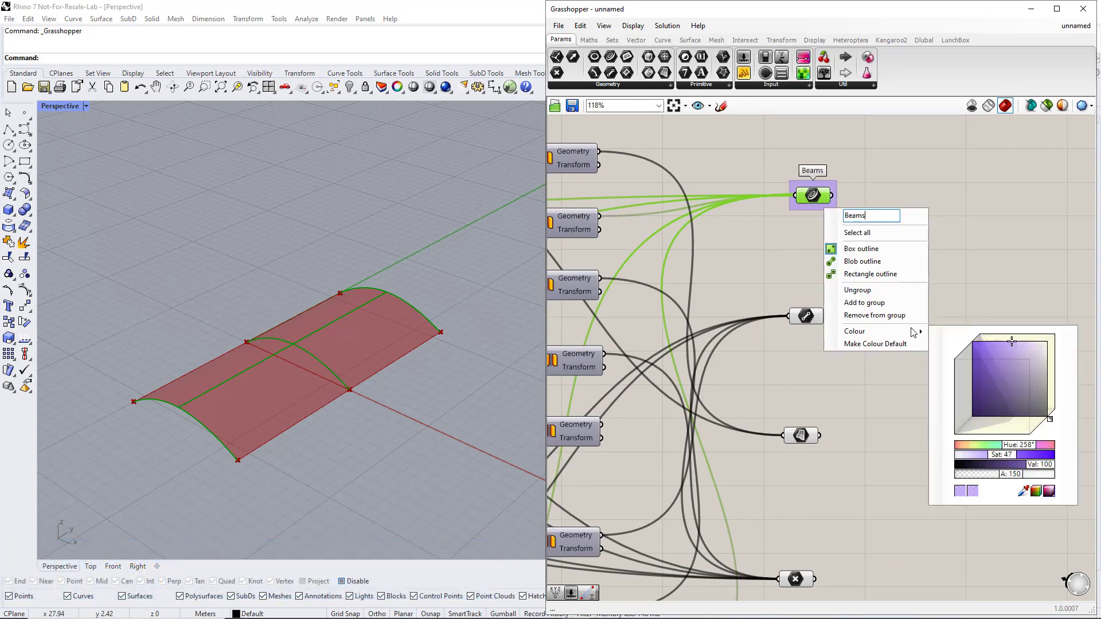
{"action": "left_click_drag", "start_coordinate": [1021, 445], "coordinate": [1047, 448]}
{"action": "left_click", "coordinate": [893, 434]}
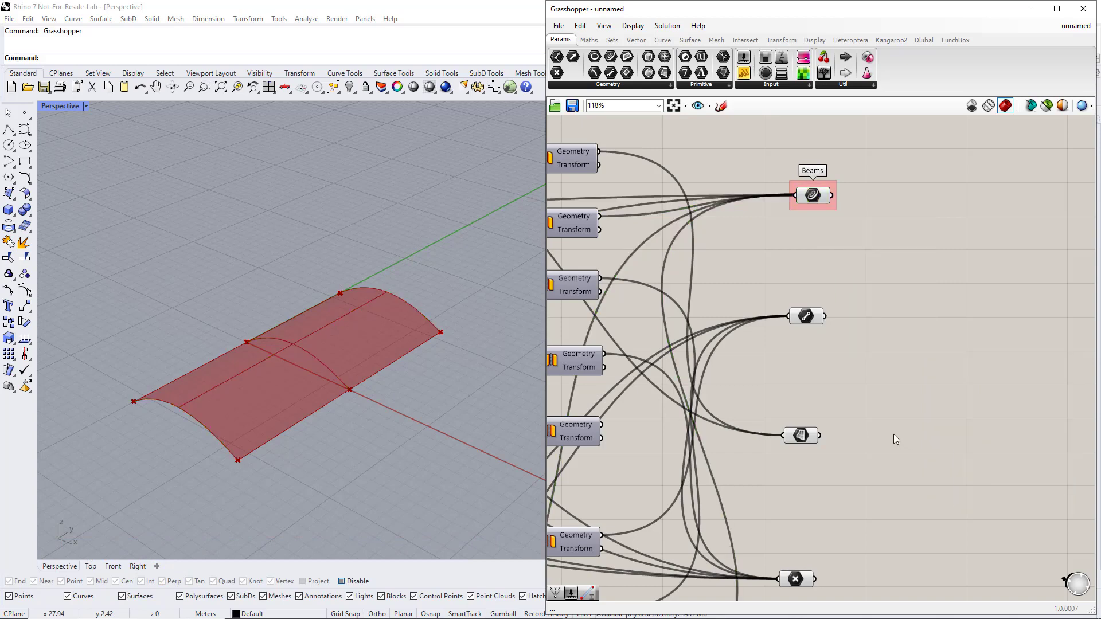
Group the cable output container as 'Cables' and colour it teal.
{"action": "left_click_drag", "start_coordinate": [771, 288], "coordinate": [844, 338]}
{"action": "key", "text": "ctrl+g"}
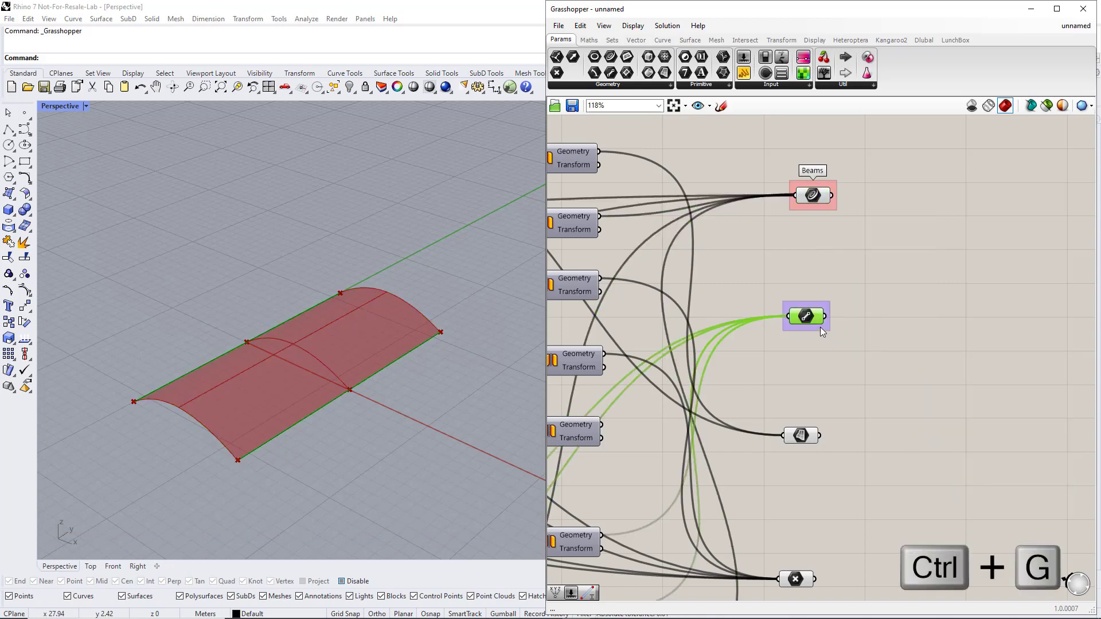
{"action": "right_click", "coordinate": [820, 327]}
{"action": "type", "text": "Cables"}
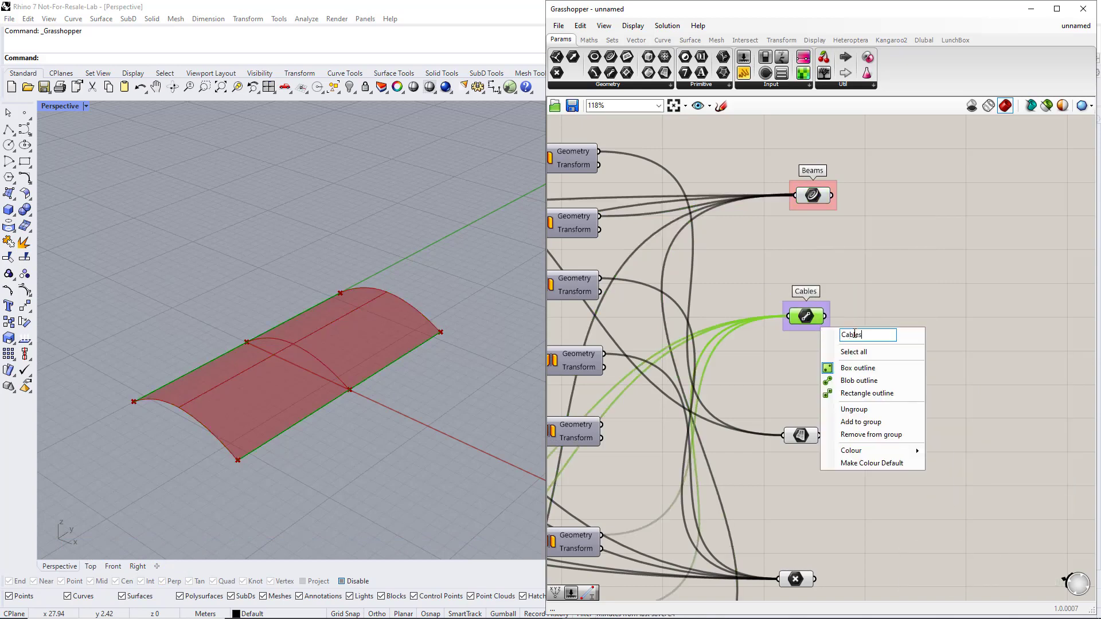
{"action": "mouse_move", "coordinate": [871, 450]}
{"action": "left_click", "coordinate": [998, 559]}
{"action": "left_click", "coordinate": [917, 421]}
Group the surface output container as 'Surfaces' and colour it yellow.
{"action": "left_click", "coordinate": [801, 435]}
{"action": "key", "text": "ctrl+g"}
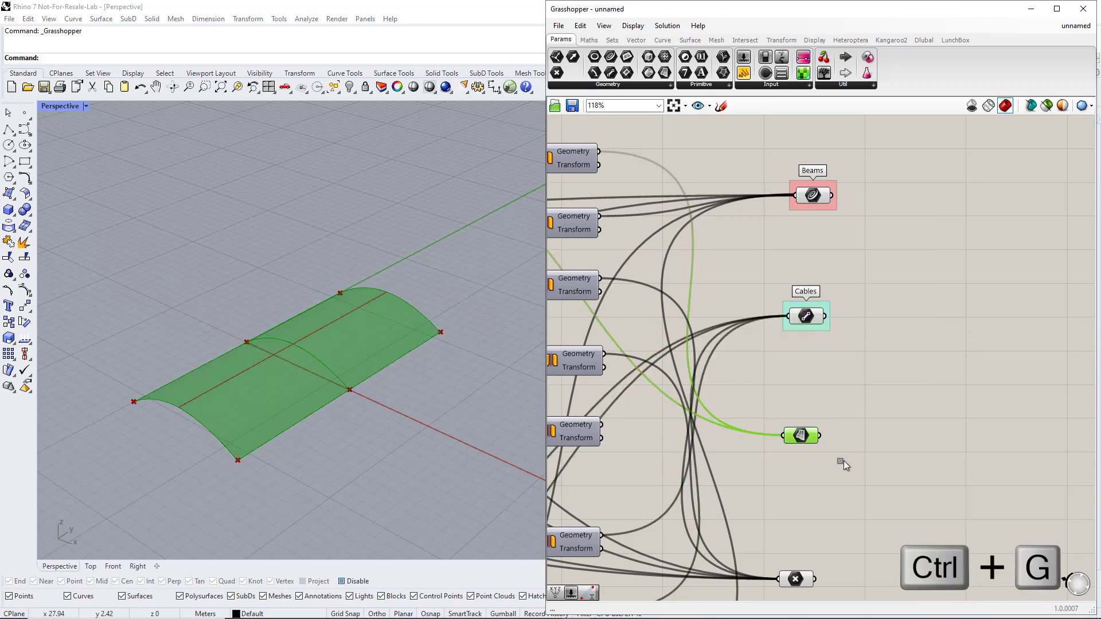
{"action": "right_click", "coordinate": [812, 447]}
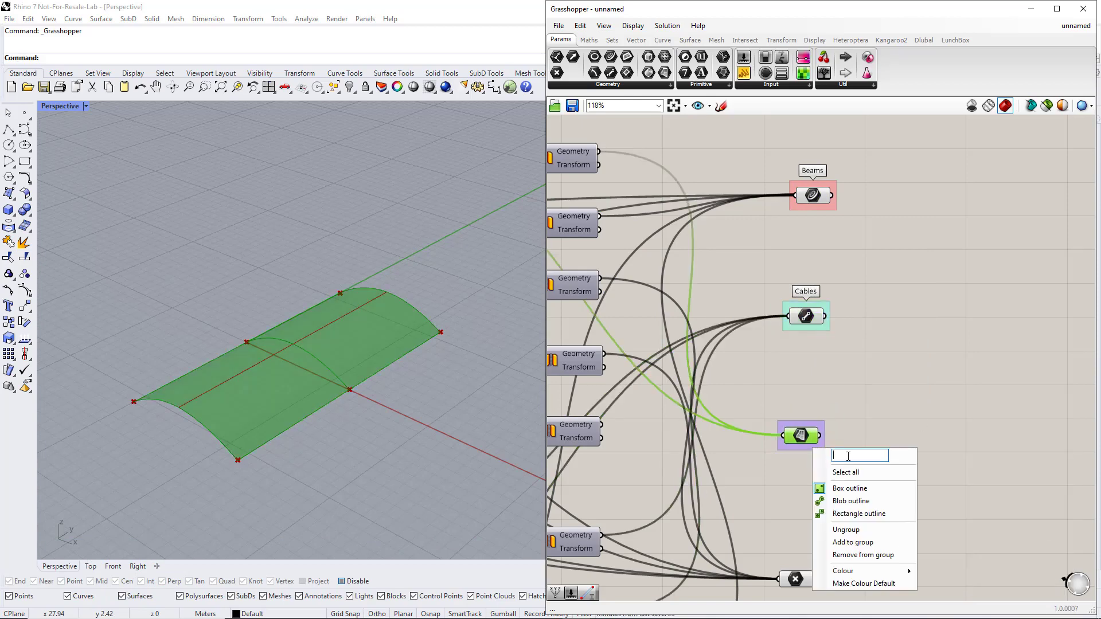
{"action": "type", "text": "Surfaces"}
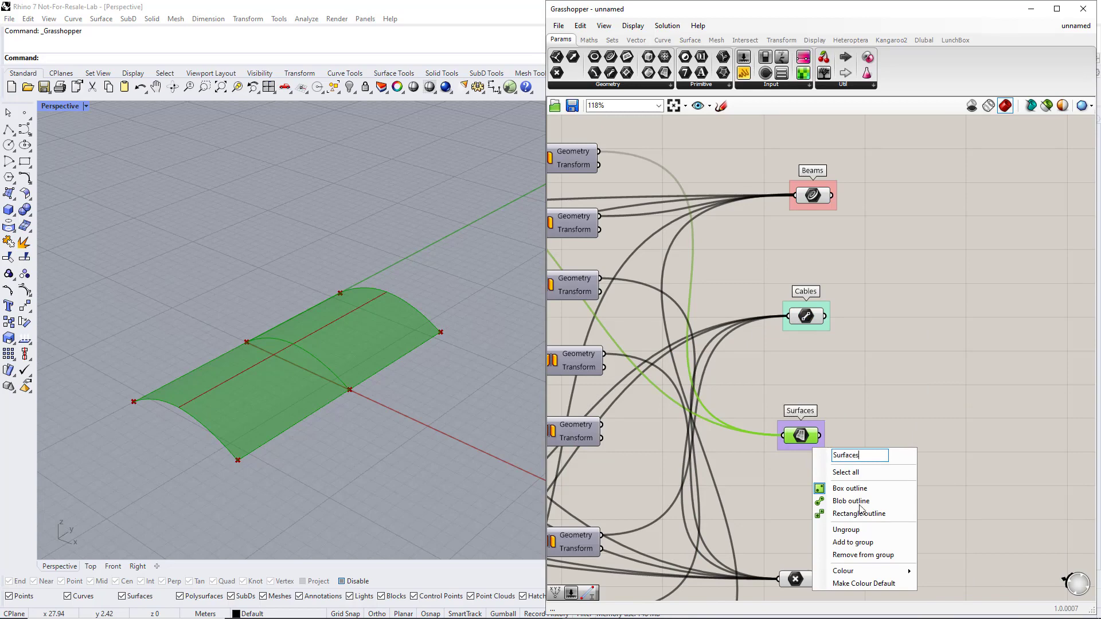
{"action": "mouse_move", "coordinate": [871, 570]}
{"action": "left_click", "coordinate": [962, 558]}
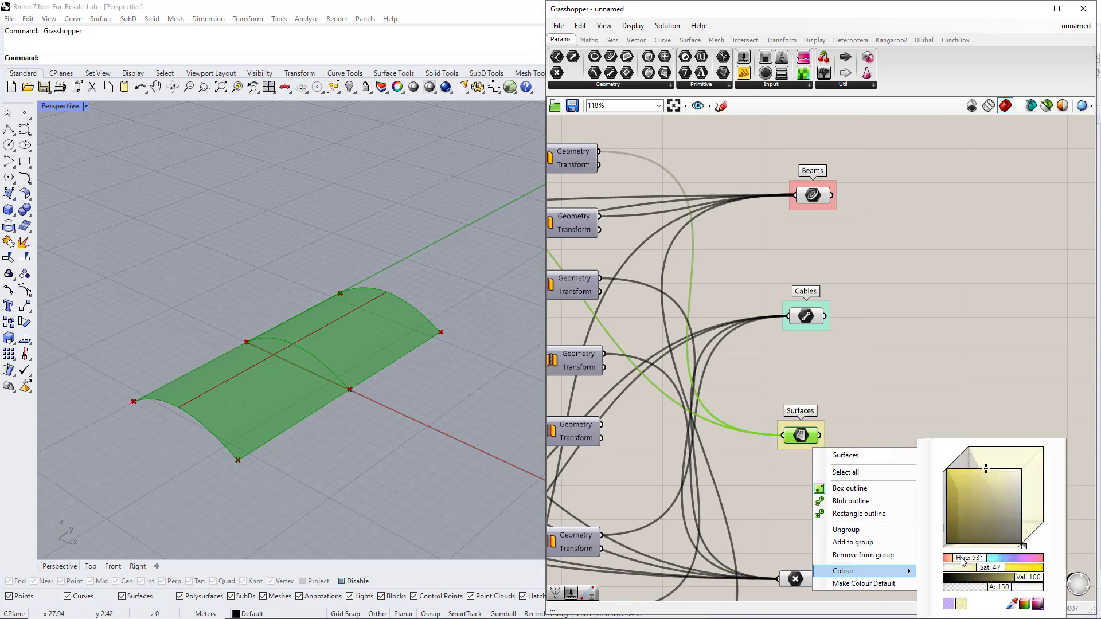
{"action": "left_click", "coordinate": [900, 414]}
Group the bottom node output container and name it 'Nodes'.
{"action": "right_click_drag", "start_coordinate": [900, 414], "coordinate": [892, 335]}
{"action": "left_click_drag", "start_coordinate": [757, 454], "coordinate": [829, 529]}
{"action": "key", "text": "ctrl+g"}
{"action": "right_click", "coordinate": [797, 512]}
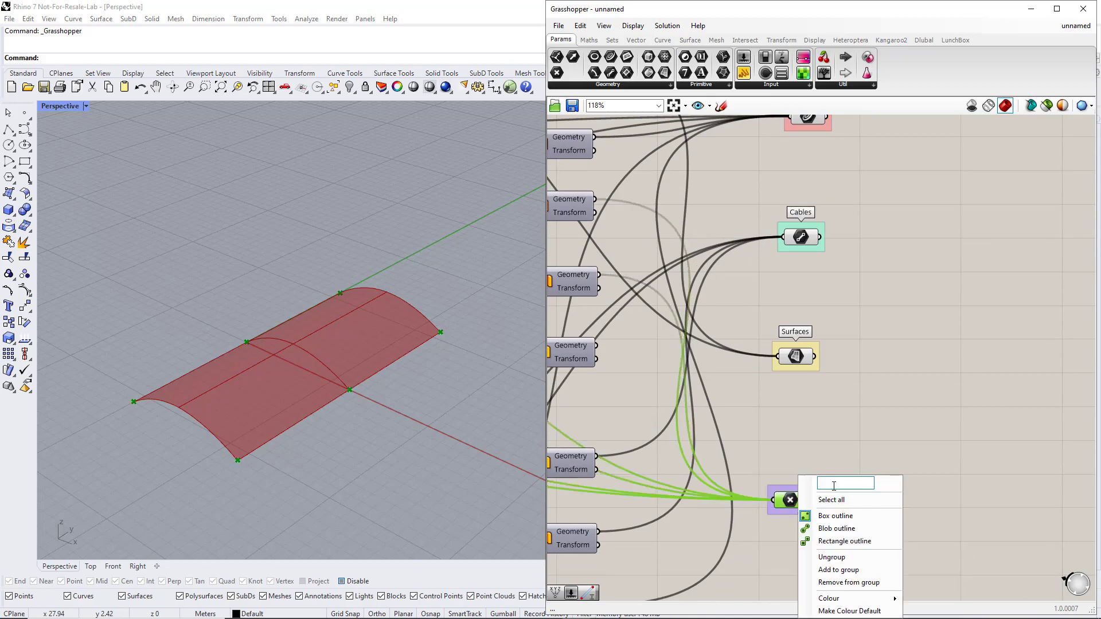
{"action": "type", "text": "Nodes"}
Stack the Length, Width and Height sliders in a column on the left.
{"action": "left_click", "coordinate": [961, 305]}
{"action": "scroll", "coordinate": [960, 305], "scroll_direction": "down", "scroll_amount": 3}
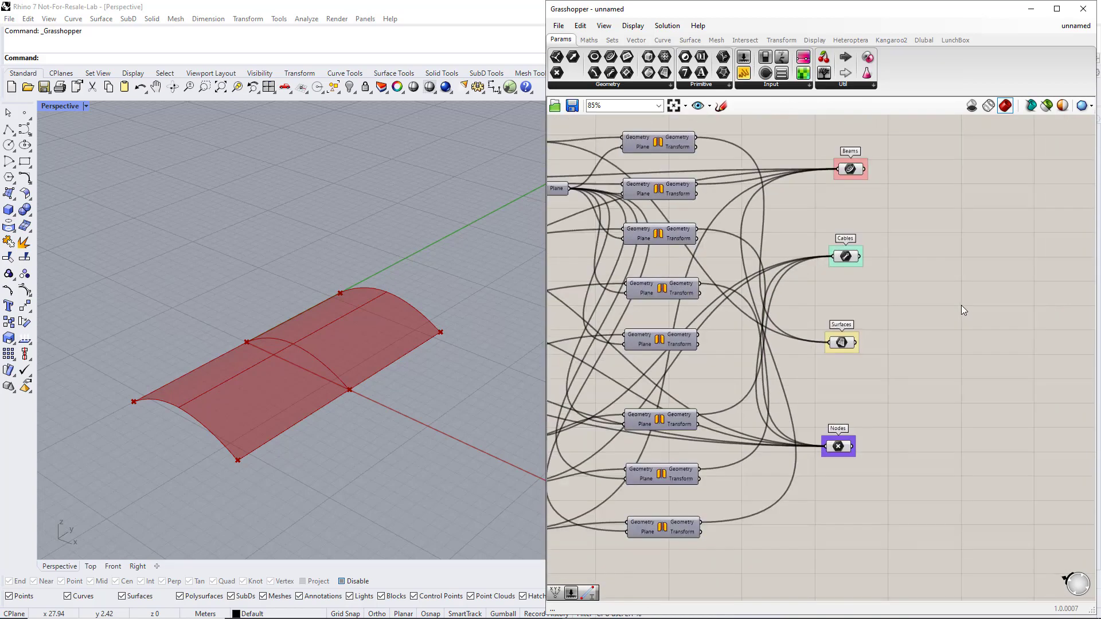
{"action": "scroll", "coordinate": [927, 312], "scroll_direction": "down", "scroll_amount": 3}
{"action": "right_click_drag", "start_coordinate": [574, 333], "coordinate": [977, 365]}
{"action": "scroll", "coordinate": [759, 352], "scroll_direction": "up", "scroll_amount": 4}
{"action": "right_click_drag", "start_coordinate": [759, 352], "coordinate": [902, 359]}
{"action": "left_click", "coordinate": [623, 256]}
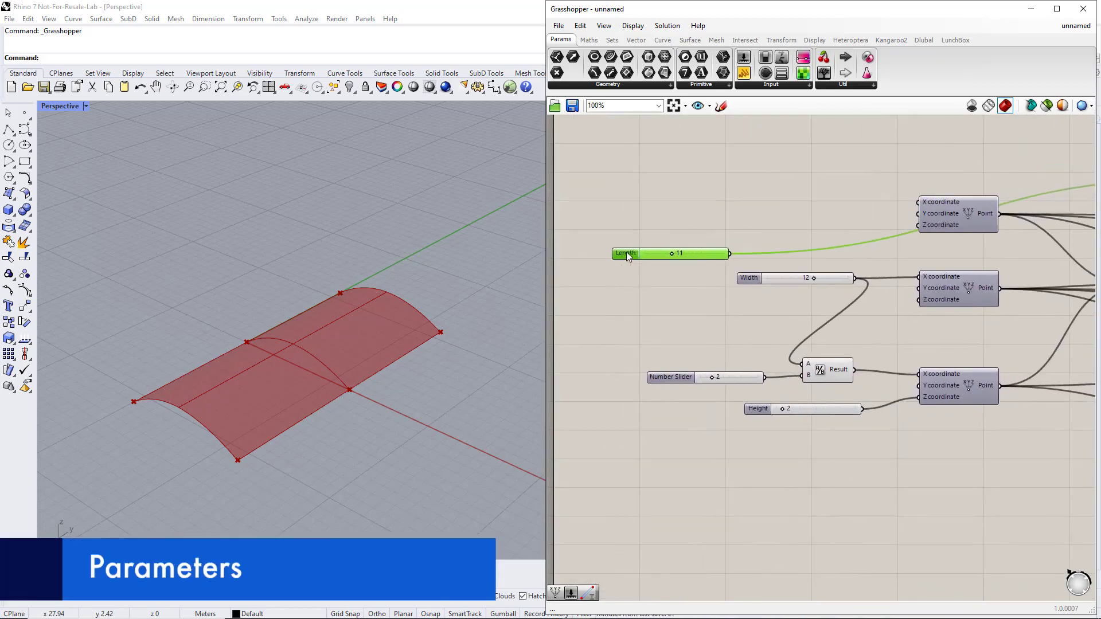
{"action": "left_click_drag", "start_coordinate": [622, 256], "coordinate": [595, 269]}
{"action": "left_click_drag", "start_coordinate": [751, 279], "coordinate": [596, 286]}
{"action": "left_click_drag", "start_coordinate": [755, 407], "coordinate": [591, 302]}
Group the three sliders and name the group 'Parameters'.
{"action": "left_click_drag", "start_coordinate": [565, 236], "coordinate": [729, 339]}
{"action": "key", "text": "ctrl+g"}
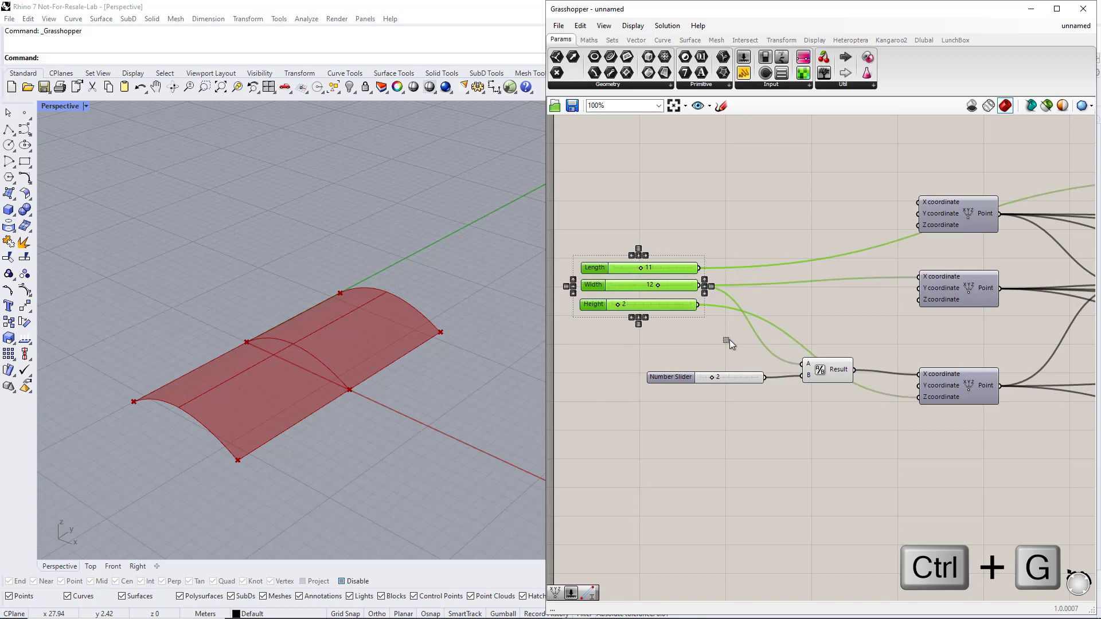
{"action": "right_click", "coordinate": [674, 300]}
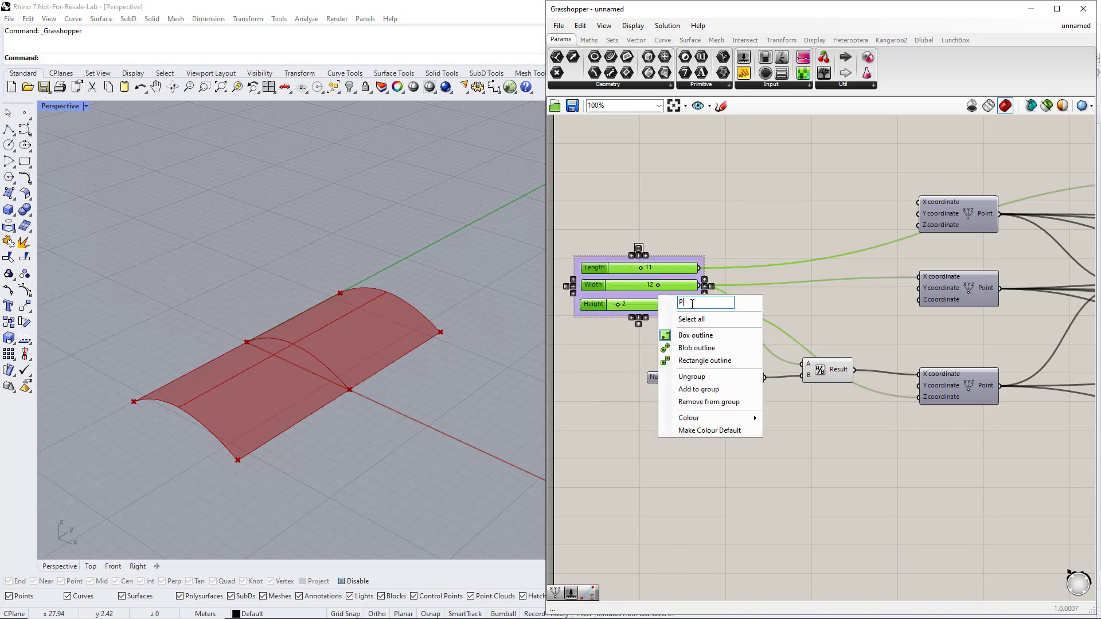
{"action": "type", "text": "Parameters"}
{"action": "key", "text": "Return"}
Set Length 5, Width 10 and Height 4 to reshape the vault.
{"action": "left_click_drag", "start_coordinate": [641, 267], "coordinate": [627, 302]}
{"action": "left_click", "coordinate": [633, 349]}
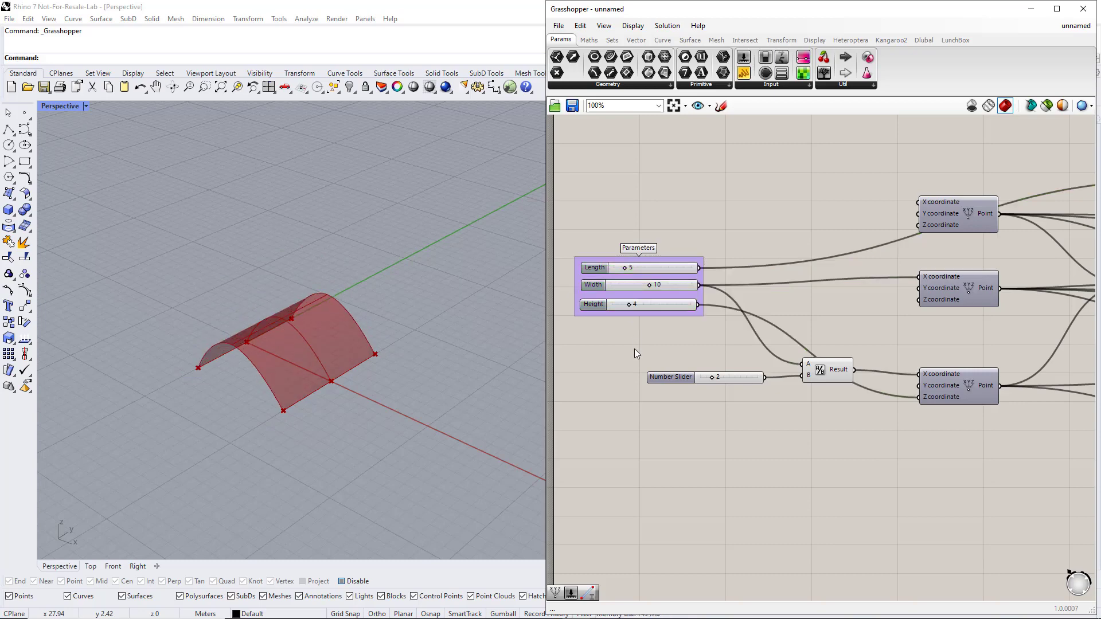
{"action": "right_click_drag", "start_coordinate": [986, 440], "coordinate": [697, 442]}
{"action": "right_click_drag", "start_coordinate": [1040, 424], "coordinate": [741, 434]}
{"action": "right_click_drag", "start_coordinate": [1055, 396], "coordinate": [926, 388]}
{"action": "mouse_move", "coordinate": [1077, 366]}
{"action": "right_mouse_down"}
{"action": "mouse_move", "coordinate": [1002, 358]}
{"action": "mouse_move", "coordinate": [754, 386]}
{"action": "right_mouse_up"}
{"action": "mouse_move", "coordinate": [943, 336]}
{"action": "right_mouse_down"}
{"action": "mouse_move", "coordinate": [910, 341]}
{"action": "mouse_move", "coordinate": [889, 327]}
{"action": "mouse_move", "coordinate": [889, 343]}
{"action": "right_mouse_up"}
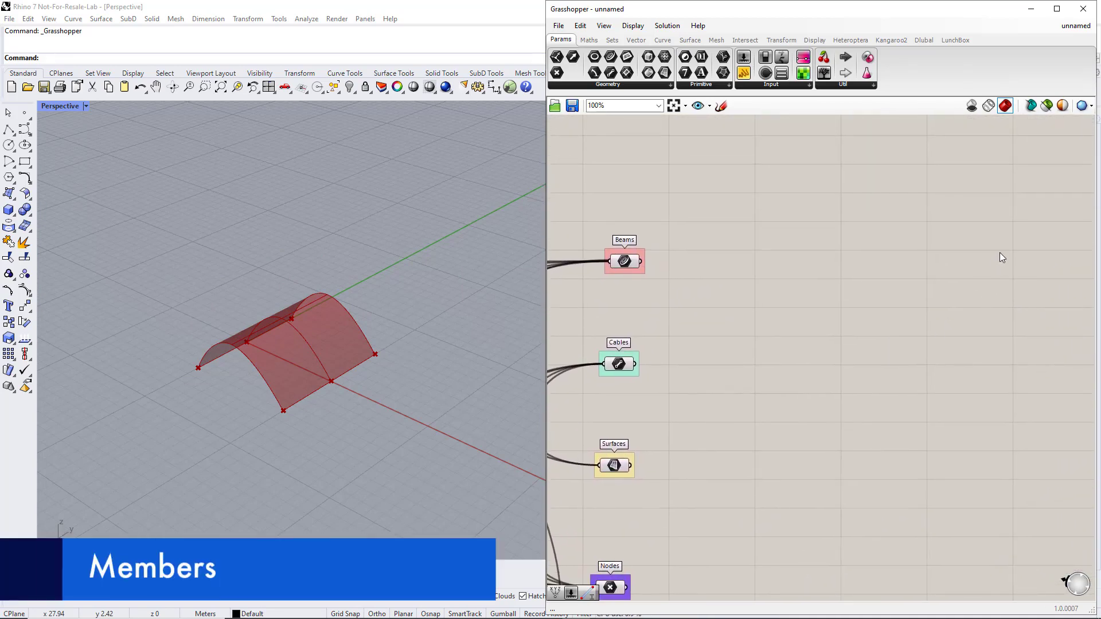
Place a Dlubal Member component and a Value List input on the canvas.
{"action": "left_click", "coordinate": [922, 43]}
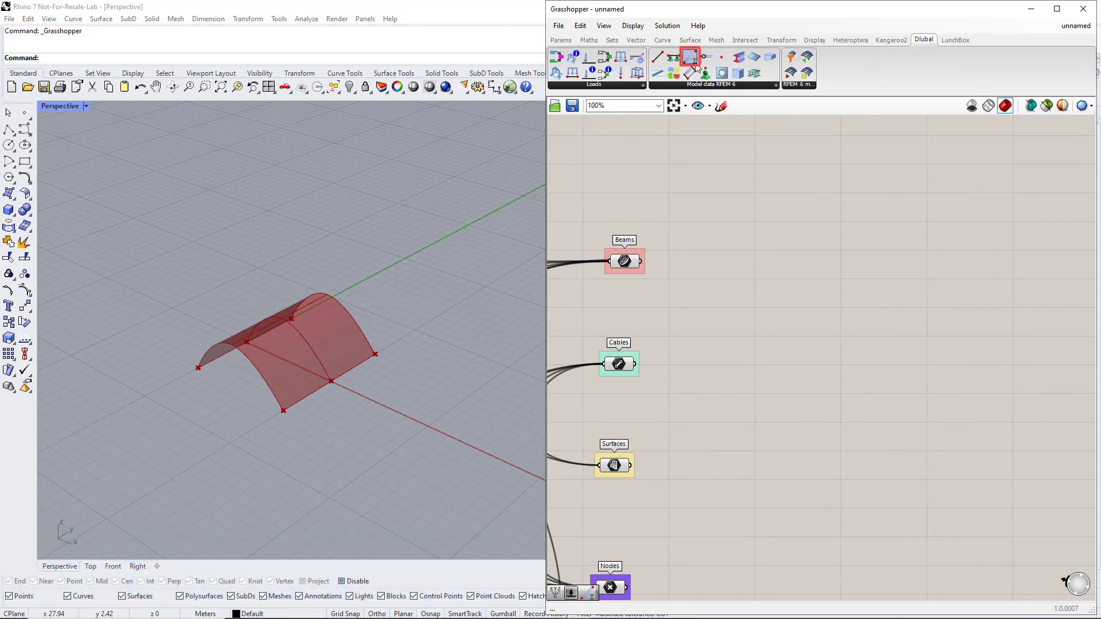
{"action": "left_click_drag", "start_coordinate": [694, 64], "coordinate": [847, 145]}
{"action": "left_click_drag", "start_coordinate": [1003, 256], "coordinate": [1001, 257]}
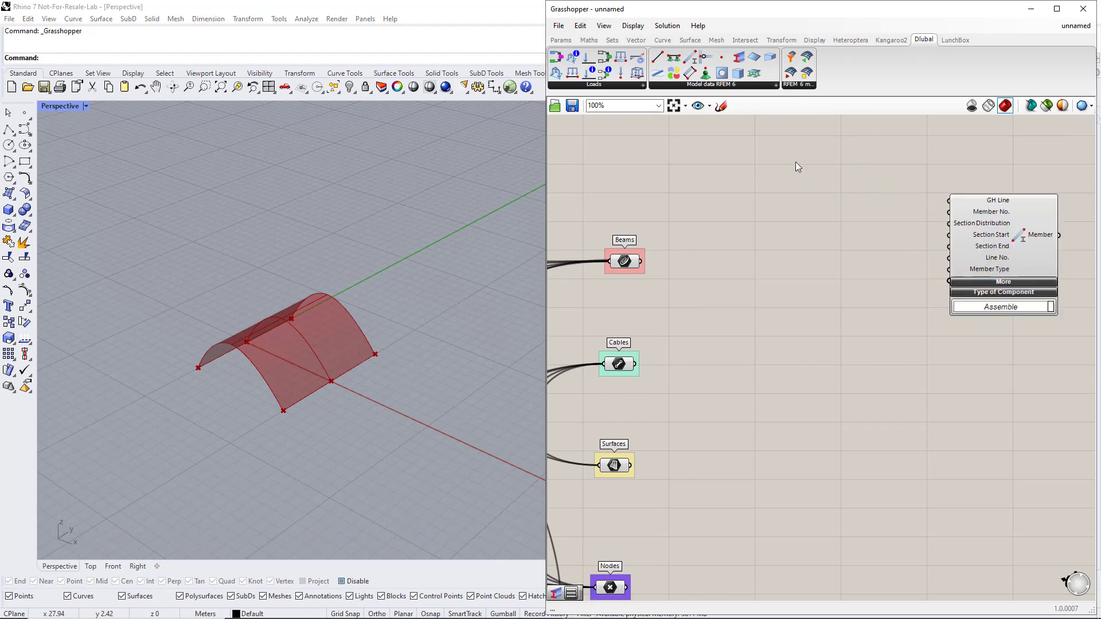
{"action": "left_click", "coordinate": [561, 39]}
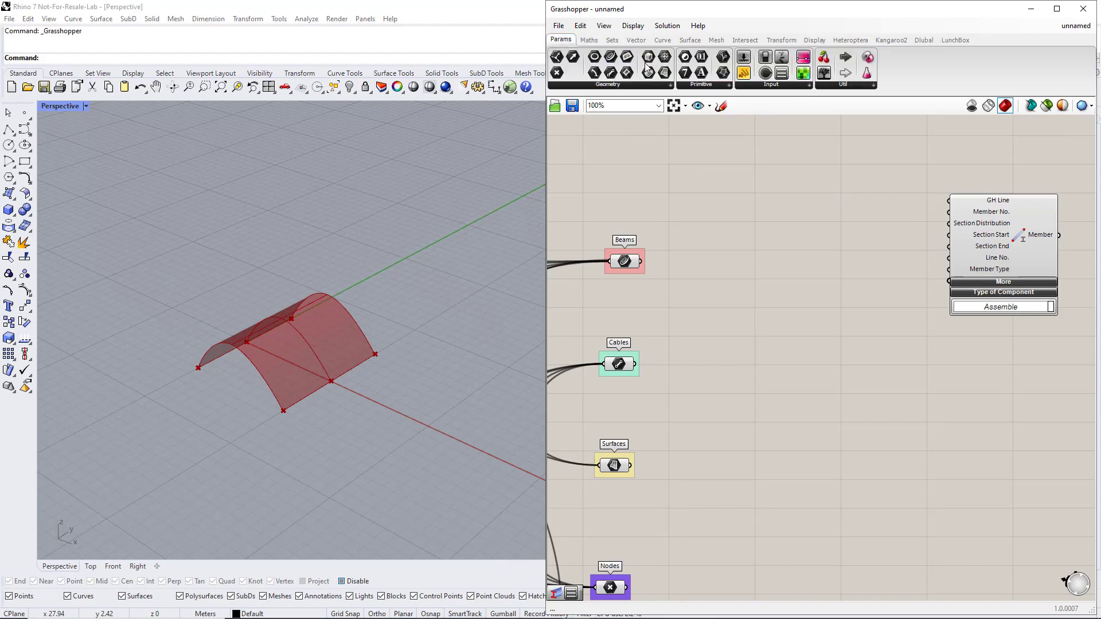
{"action": "left_click", "coordinate": [755, 86]}
{"action": "left_click_drag", "start_coordinate": [842, 155], "coordinate": [886, 307]}
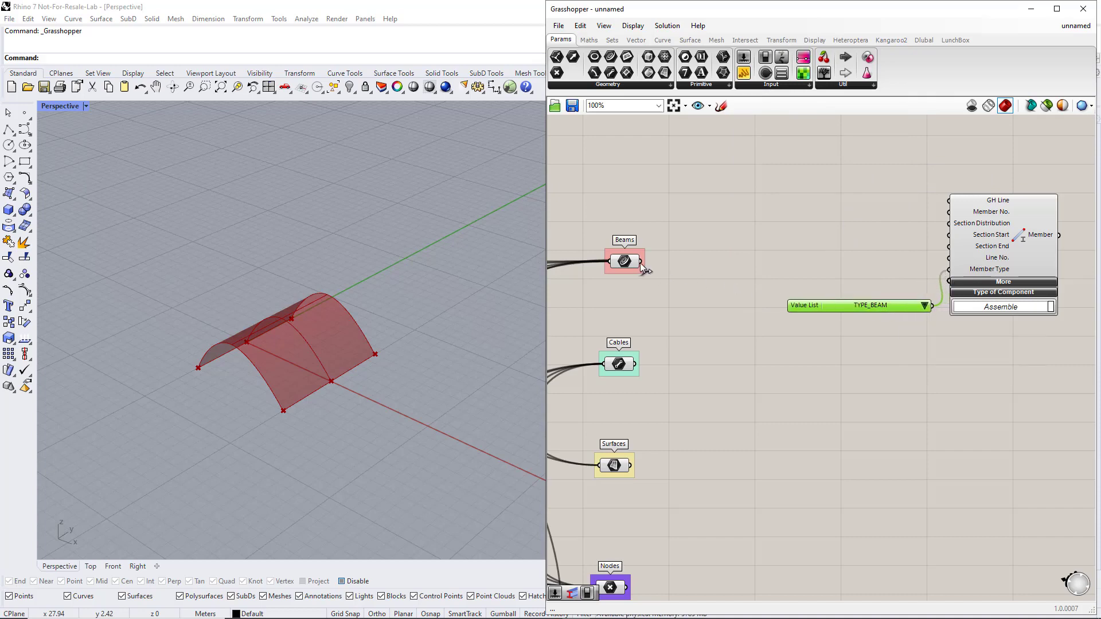
Connect the Beams curves to the Member's GH Line input and shift Member and Value List right.
{"action": "left_click_drag", "start_coordinate": [641, 262], "coordinate": [948, 200]}
{"action": "left_click", "coordinate": [909, 331]}
{"action": "scroll", "coordinate": [909, 331], "scroll_direction": "down", "scroll_amount": 1}
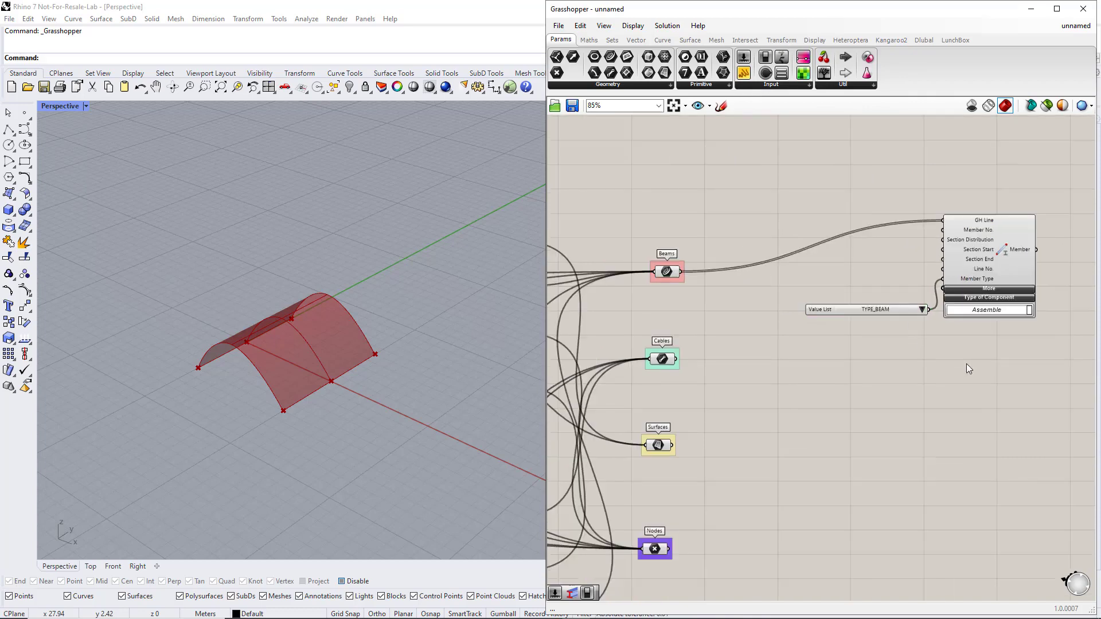
{"action": "right_click_drag", "start_coordinate": [968, 369], "coordinate": [912, 373]}
{"action": "left_click_drag", "start_coordinate": [938, 385], "coordinate": [822, 274]}
{"action": "left_click_drag", "start_coordinate": [910, 267], "coordinate": [1036, 288]}
Place a Dlubal Section component and feed Section No. from a Number Slider set to 1.
{"action": "left_click", "coordinate": [972, 289]}
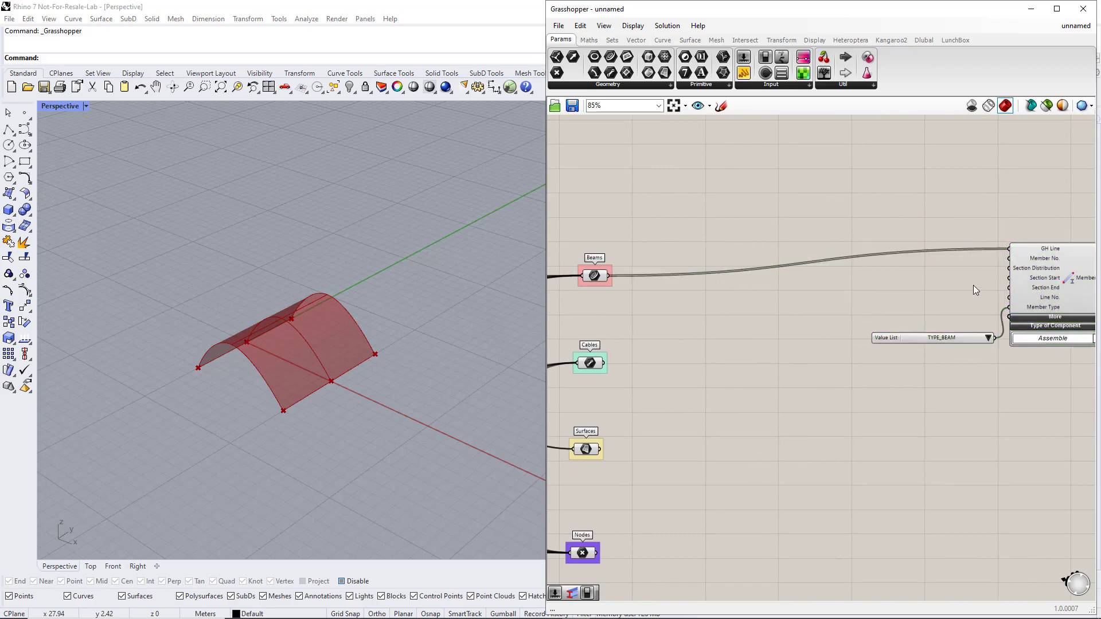
{"action": "left_click", "coordinate": [924, 41]}
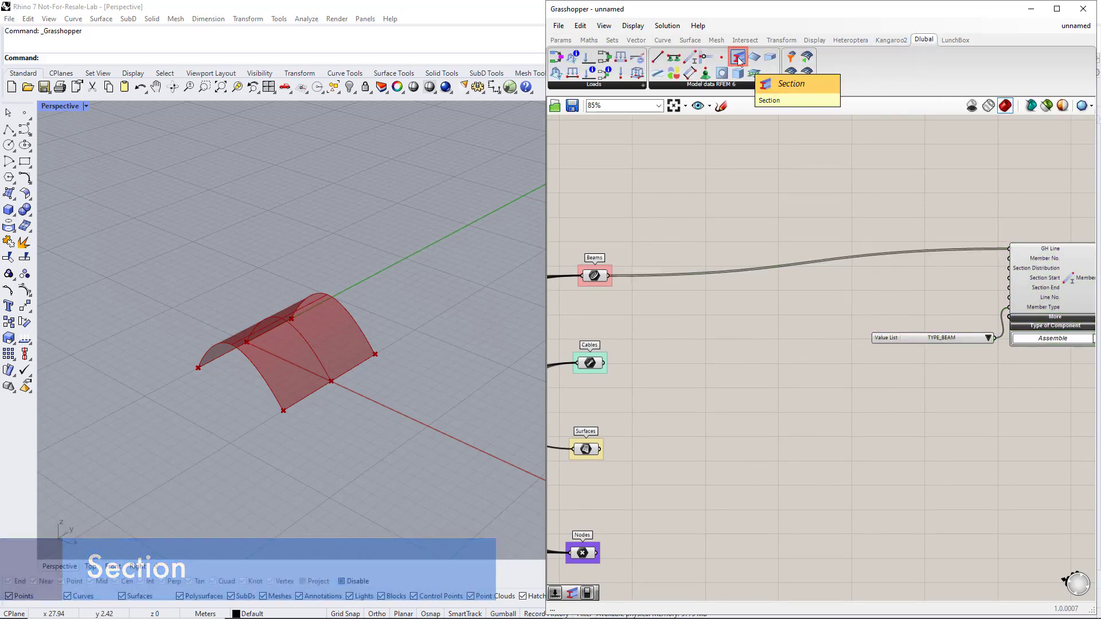
{"action": "left_click_drag", "start_coordinate": [739, 60], "coordinate": [833, 140]}
{"action": "left_click_drag", "start_coordinate": [877, 187], "coordinate": [878, 187]}
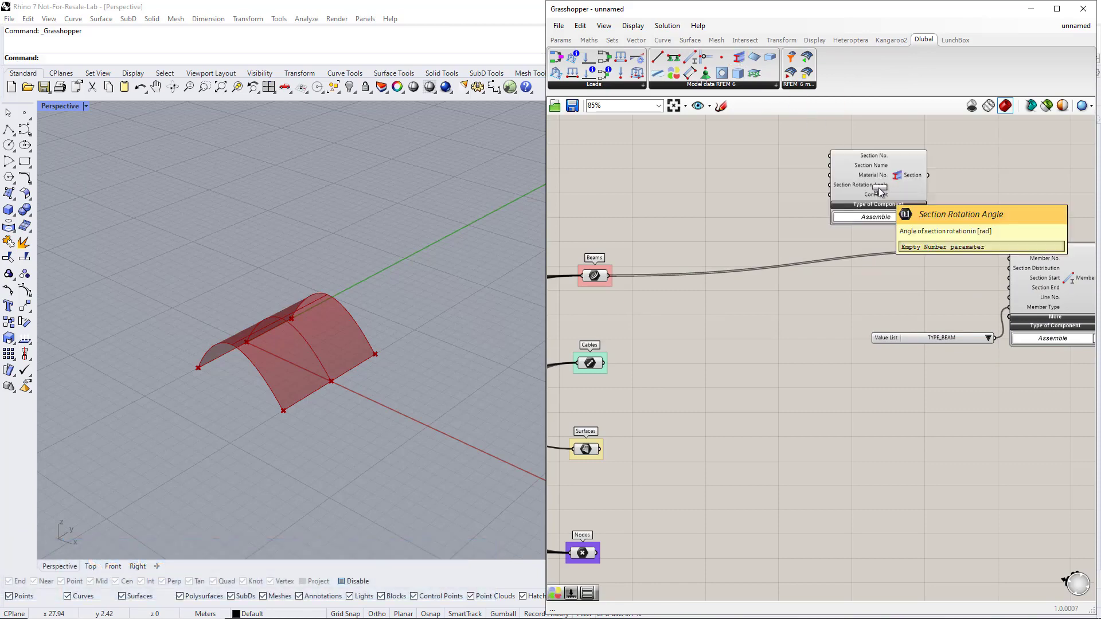
{"action": "double_click", "coordinate": [759, 150]}
{"action": "type", "text": "1"}
{"action": "key", "text": "Return"}
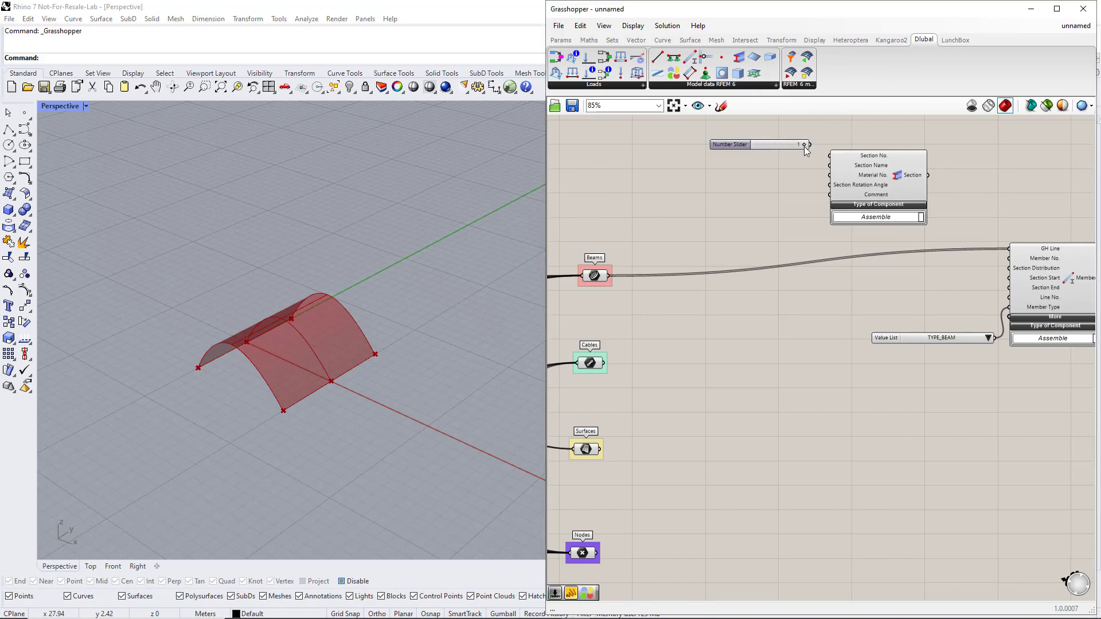
{"action": "left_click_drag", "start_coordinate": [809, 144], "coordinate": [825, 159]}
Connect a panel reading 'CHS 193.7x5' to the Section Name input.
{"action": "left_click_drag", "start_coordinate": [575, 595], "coordinate": [748, 190]}
{"action": "double_click", "coordinate": [749, 189]}
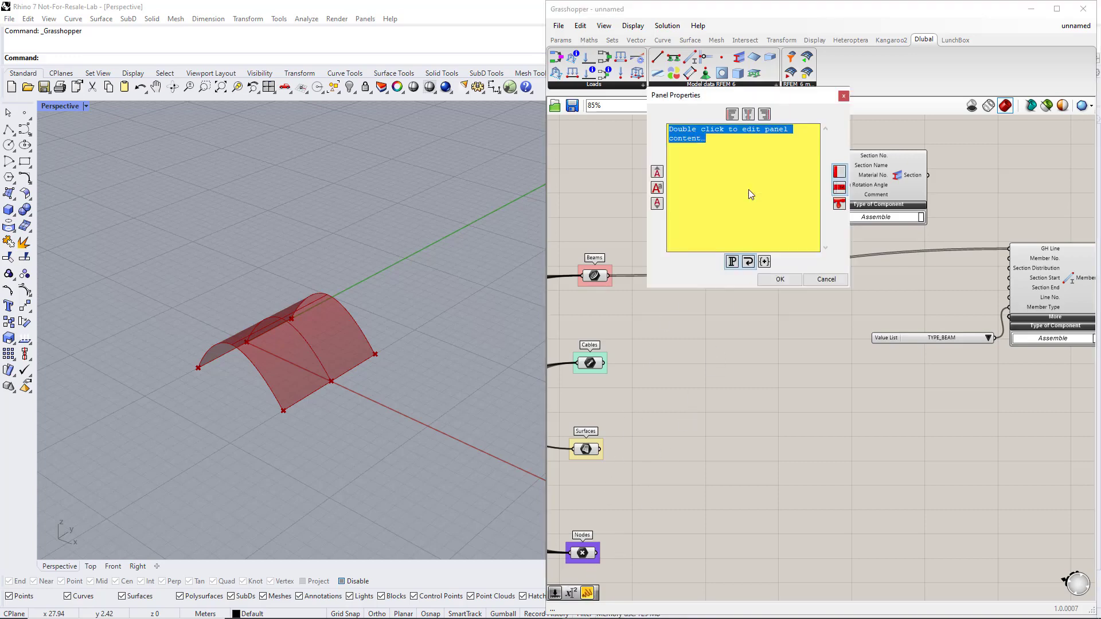
{"action": "type", "text": "CHS"}
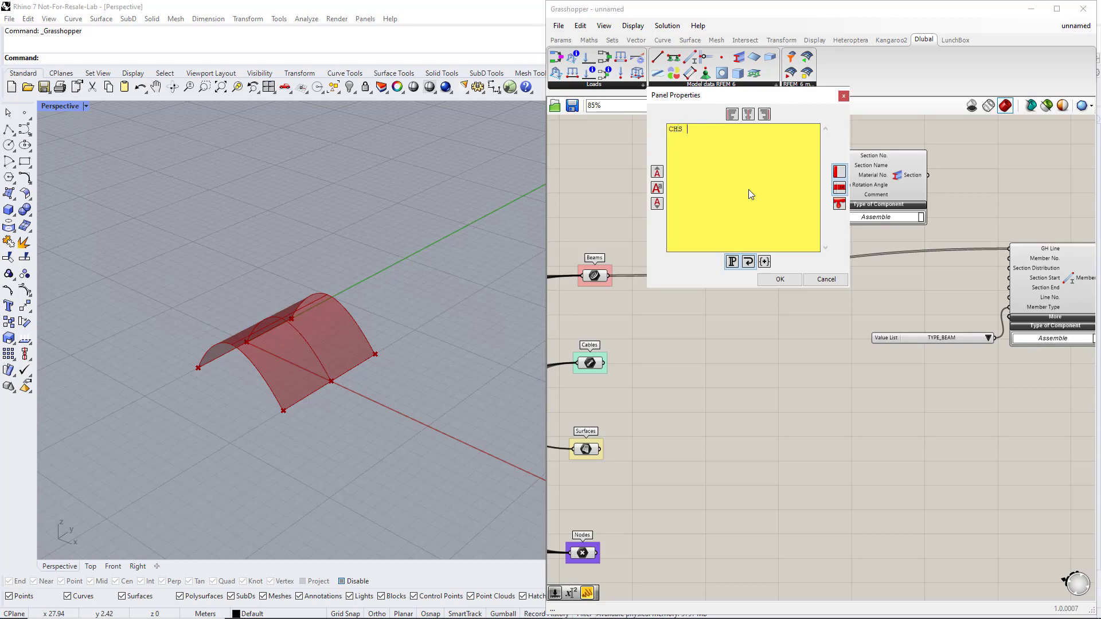
{"action": "type", "text": " 193.7x5"}
{"action": "left_click", "coordinate": [763, 278]}
{"action": "left_click_drag", "start_coordinate": [782, 208], "coordinate": [790, 164]}
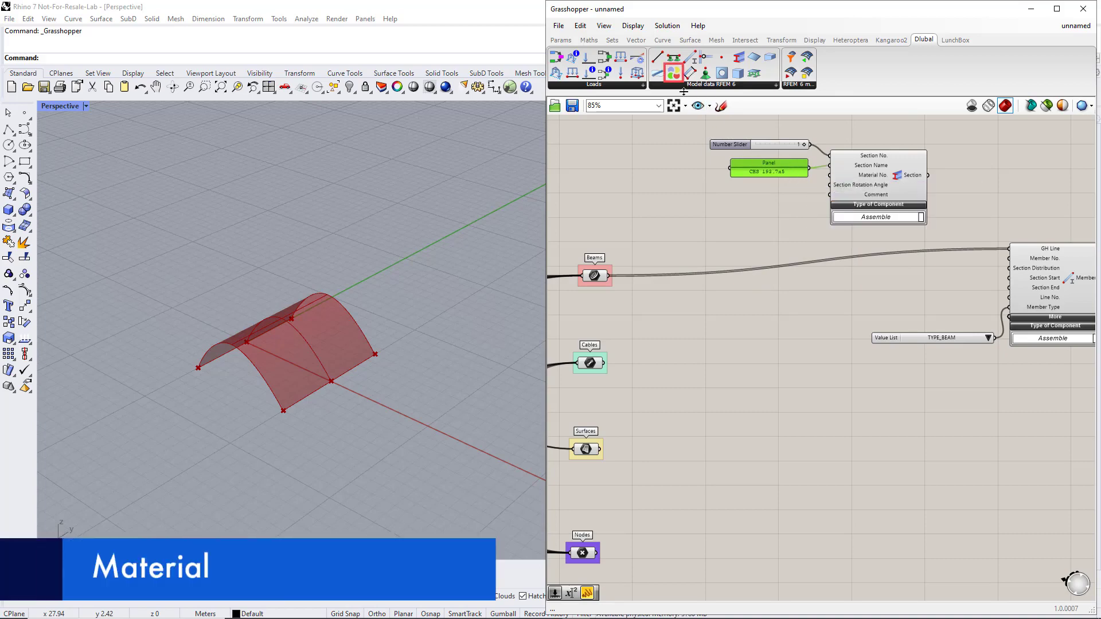
Add a Dlubal Material component with a Number Slider set to 1.
{"action": "left_click_drag", "start_coordinate": [674, 74], "coordinate": [658, 151]}
{"action": "right_click_drag", "start_coordinate": [706, 202], "coordinate": [758, 248]}
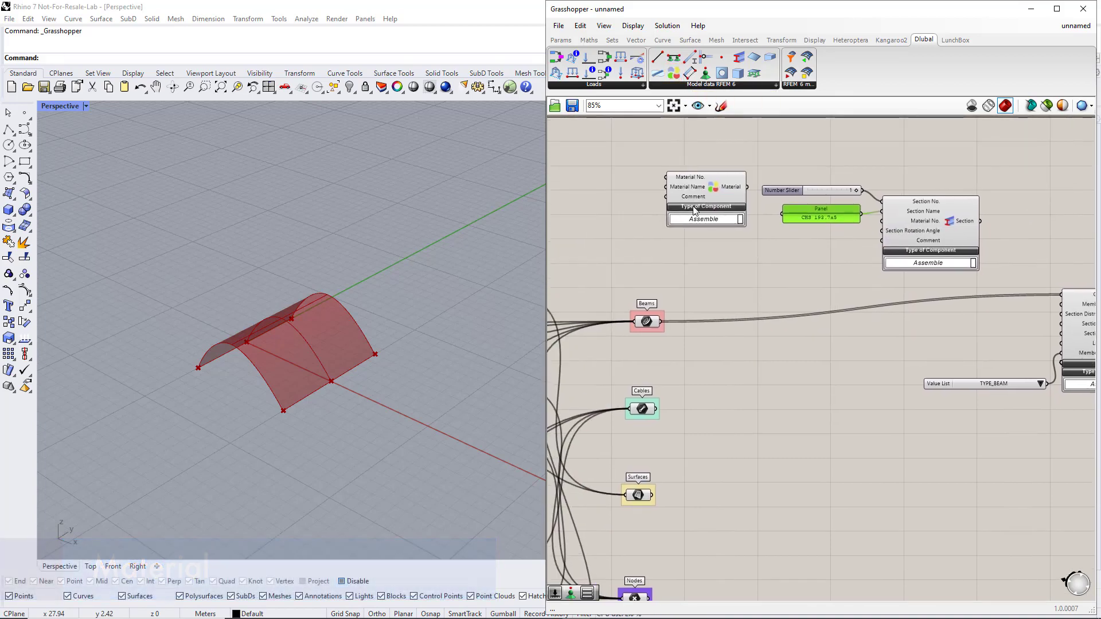
{"action": "double_click", "coordinate": [605, 170]}
{"action": "type", "text": "1"}
{"action": "key", "text": "Return"}
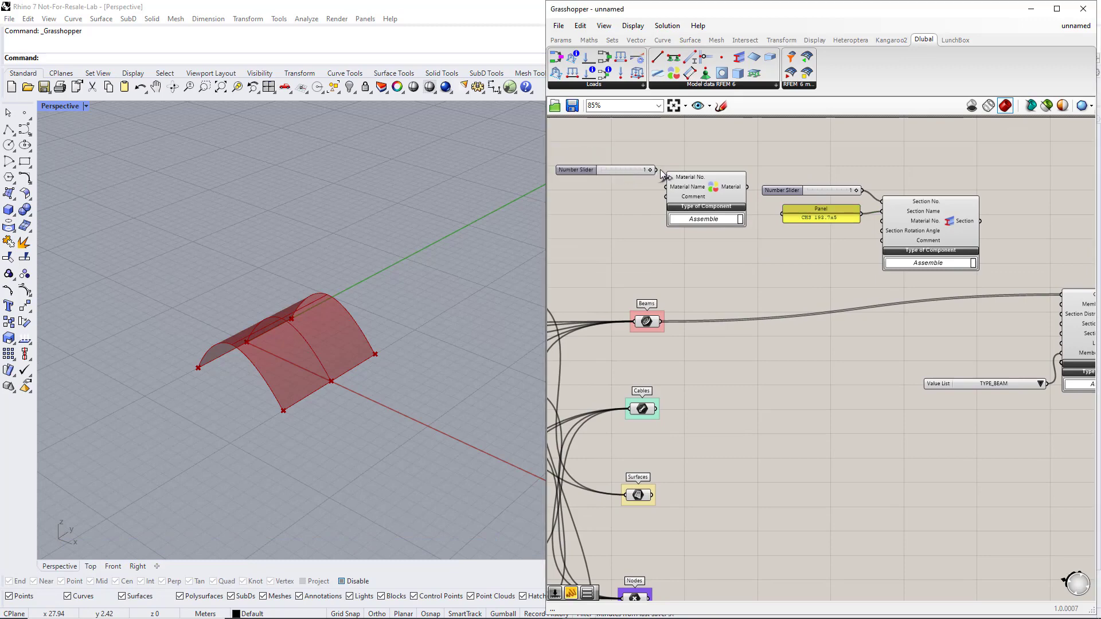
Name the material S235 with a panel wired to Material Name.
{"action": "left_click_drag", "start_coordinate": [813, 219], "coordinate": [807, 220]}
{"action": "double_click", "coordinate": [807, 219]}
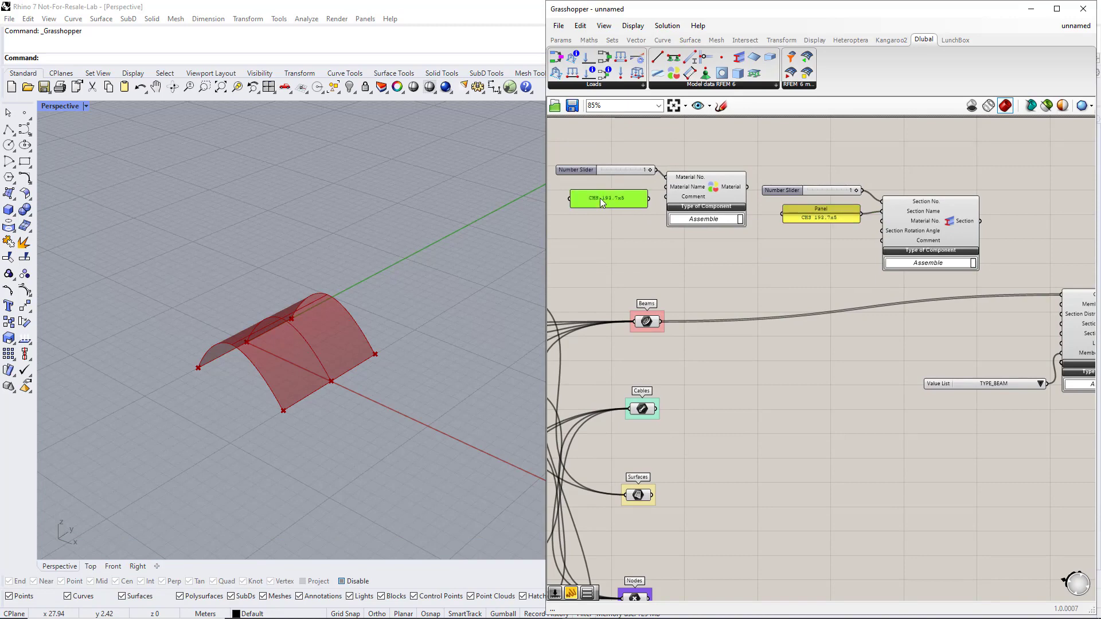
{"action": "type", "text": "S2"}
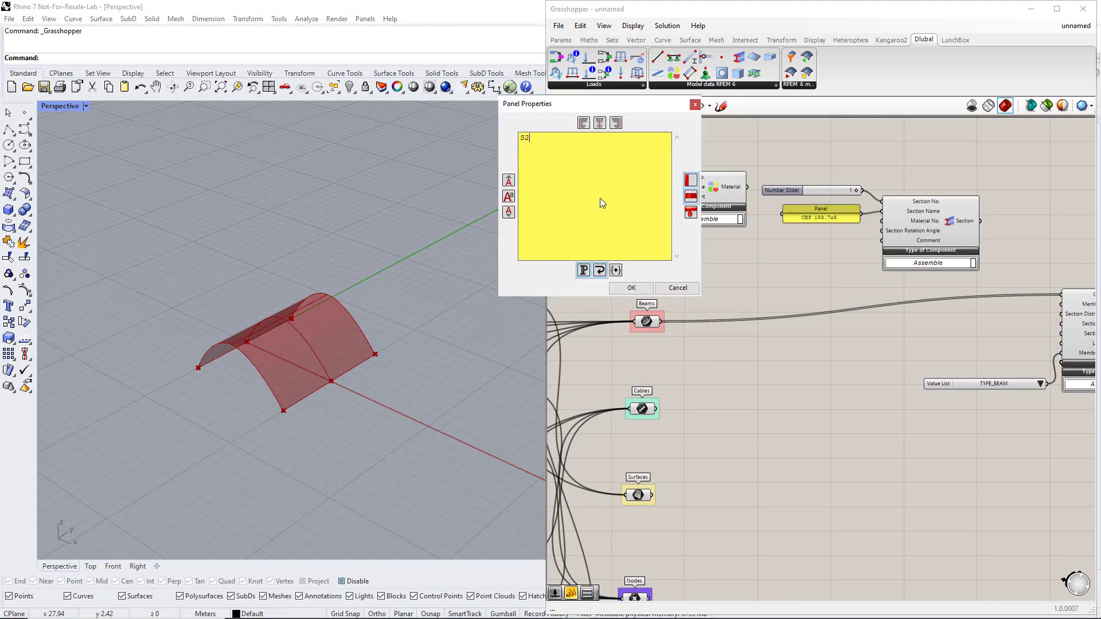
{"action": "type", "text": "5"}
{"action": "left_click", "coordinate": [635, 287]}
{"action": "left_click_drag", "start_coordinate": [650, 198], "coordinate": [666, 187]}
Wire the material into the Section's Material No. and the Section into the Member's Section Start.
{"action": "left_click_drag", "start_coordinate": [747, 187], "coordinate": [881, 221]}
{"action": "left_click_drag", "start_coordinate": [982, 225], "coordinate": [1060, 325]}
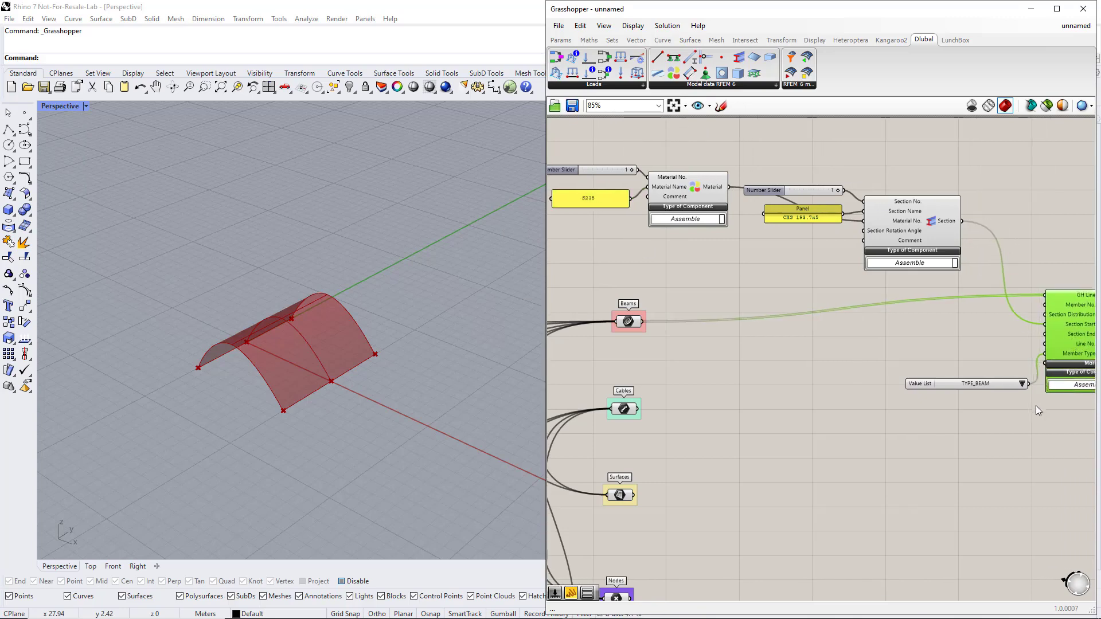
{"action": "right_click_drag", "start_coordinate": [1029, 407], "coordinate": [937, 398]}
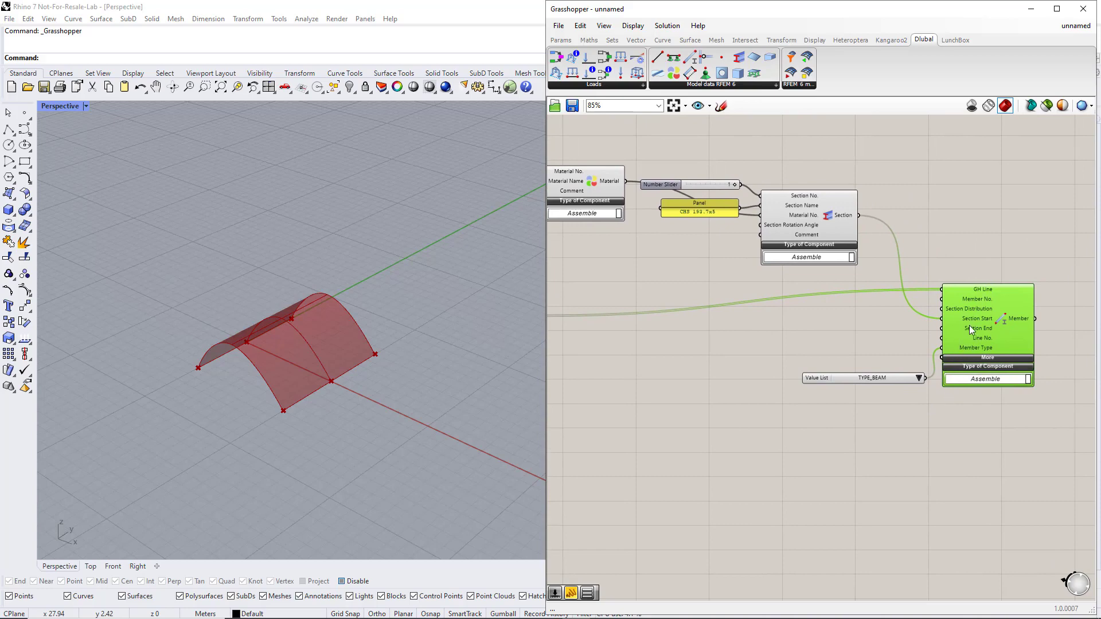
{"action": "left_click", "coordinate": [922, 366]}
{"action": "scroll", "coordinate": [917, 394], "scroll_direction": "down", "scroll_amount": 3}
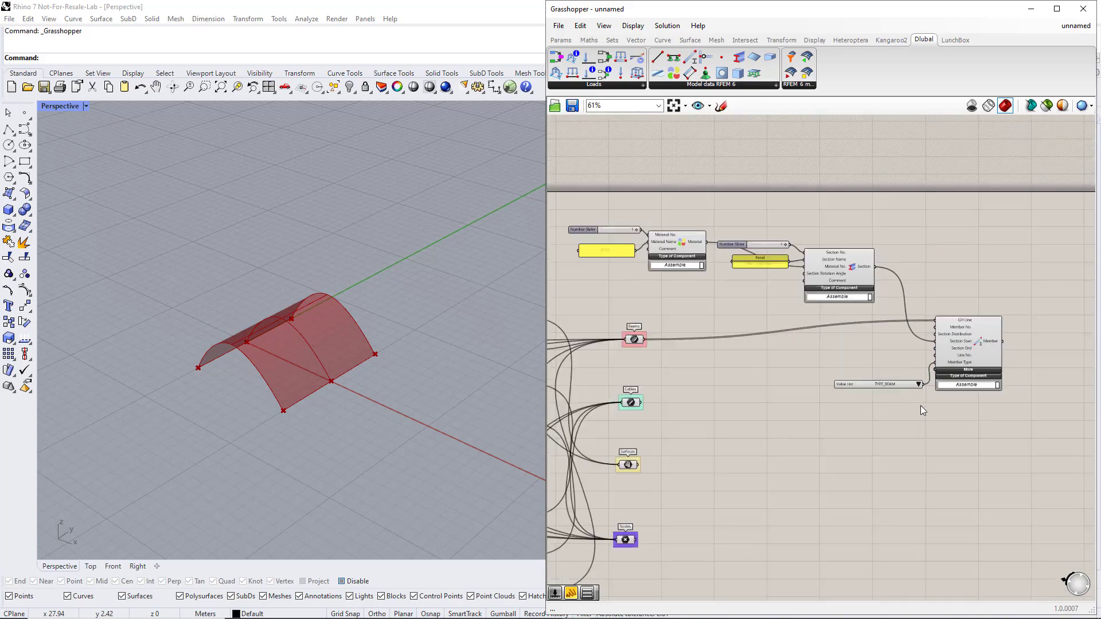
Place the RFEM 6 export component and wire a Boolean Toggle to its Run input.
{"action": "right_click_drag", "start_coordinate": [921, 407], "coordinate": [824, 339]}
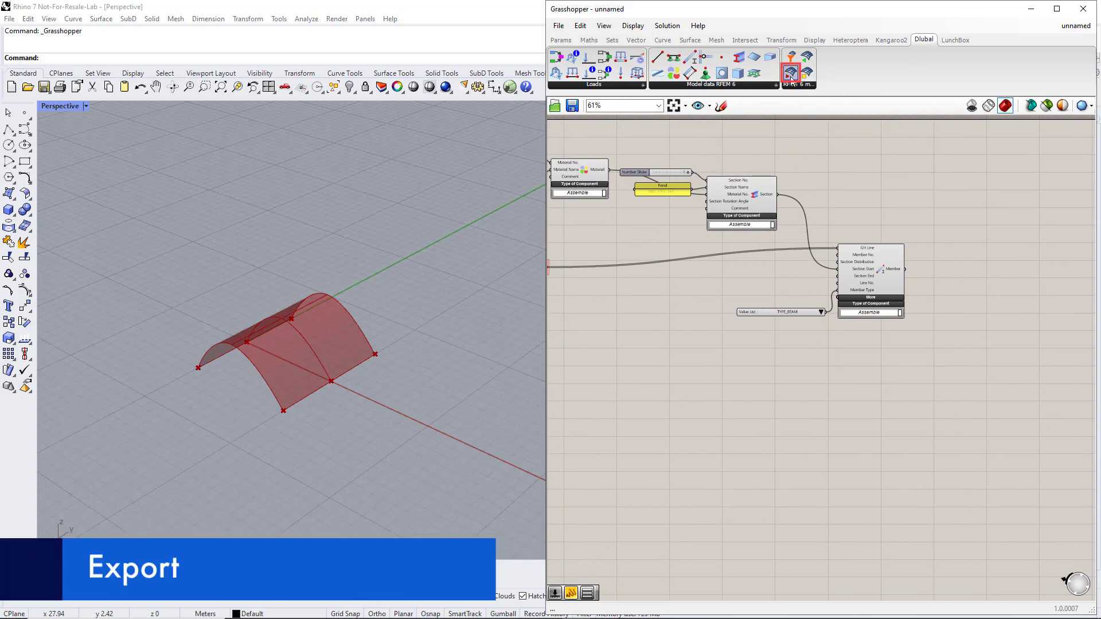
{"action": "left_click_drag", "start_coordinate": [791, 73], "coordinate": [1008, 339]}
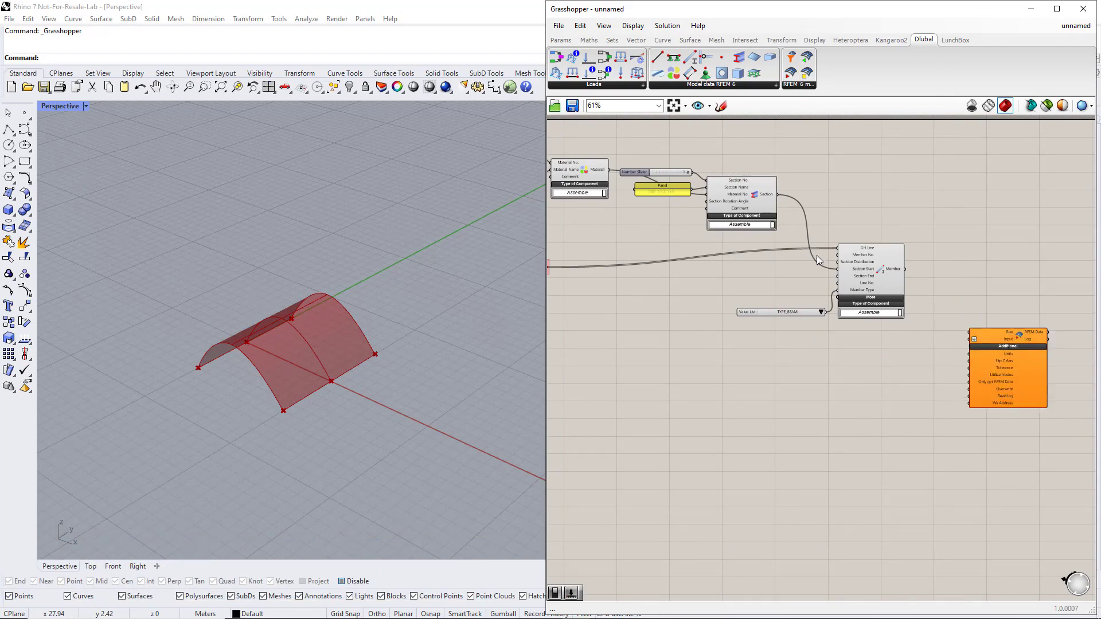
{"action": "left_click", "coordinate": [561, 40]}
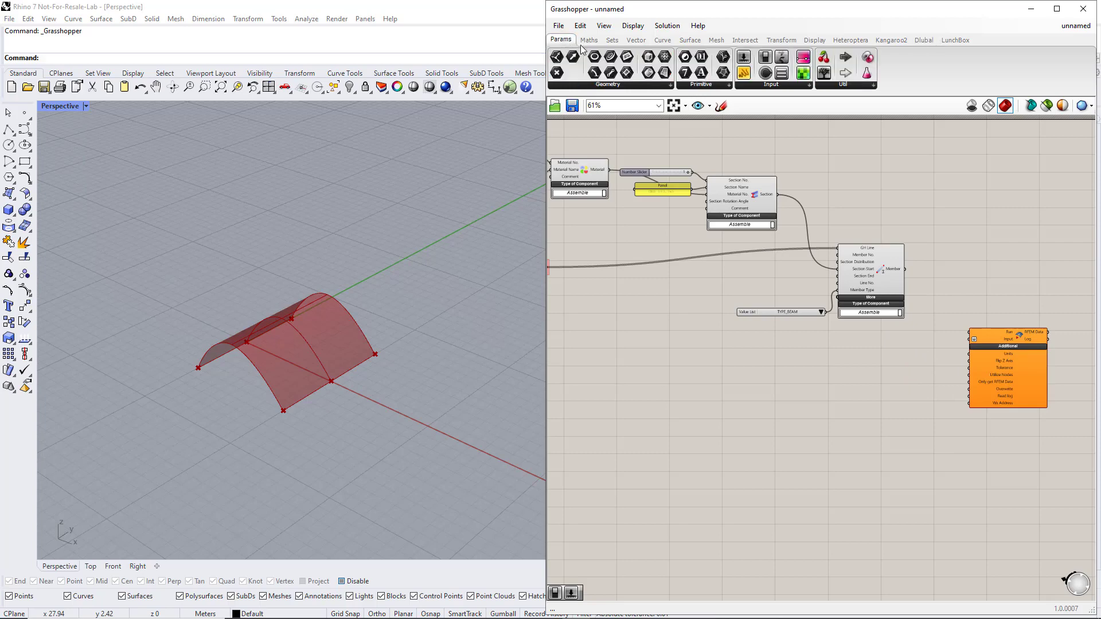
{"action": "left_click", "coordinate": [763, 85]}
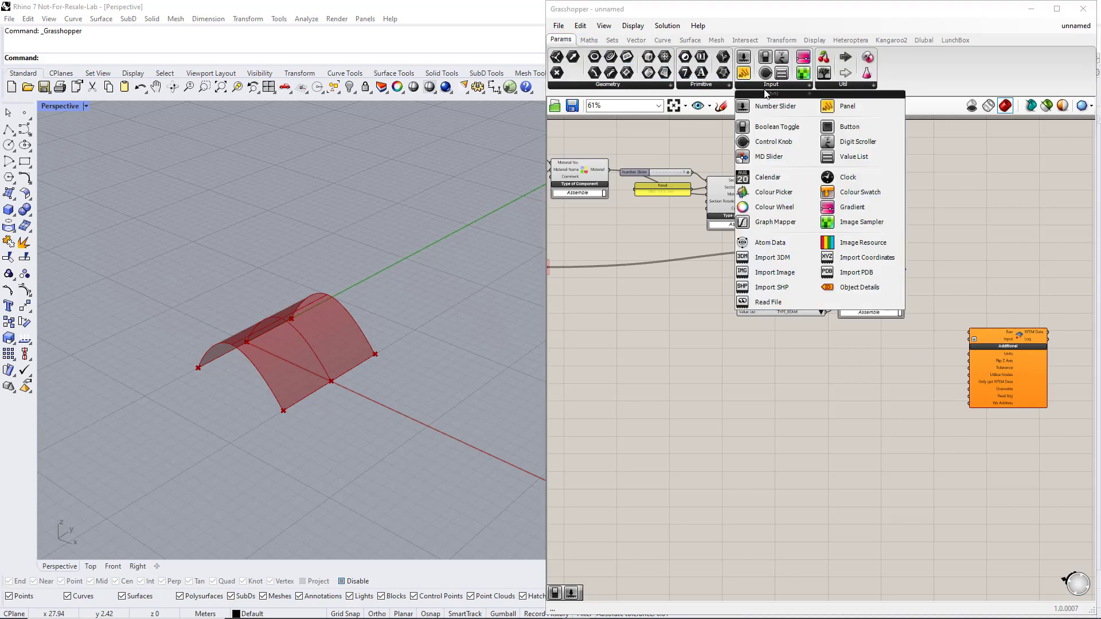
{"action": "left_click", "coordinate": [774, 126]}
{"action": "left_click", "coordinate": [938, 301]}
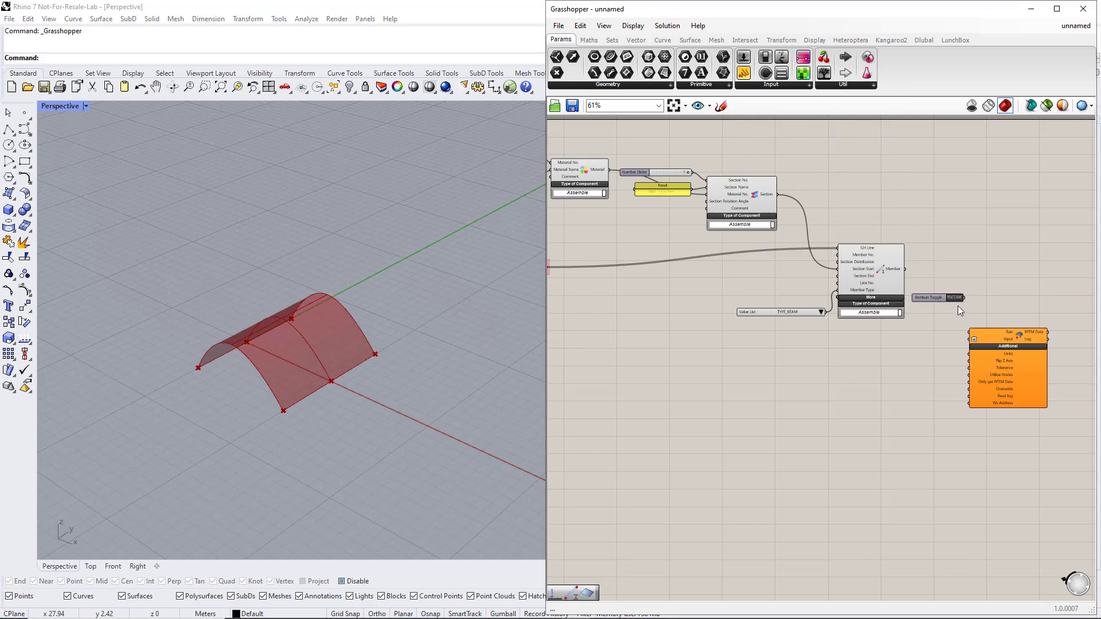
{"action": "left_click_drag", "start_coordinate": [964, 297], "coordinate": [999, 359]}
Add a second Boolean Toggle below the export and wire it to a lower input.
{"action": "left_click_drag", "start_coordinate": [945, 299], "coordinate": [948, 304]}
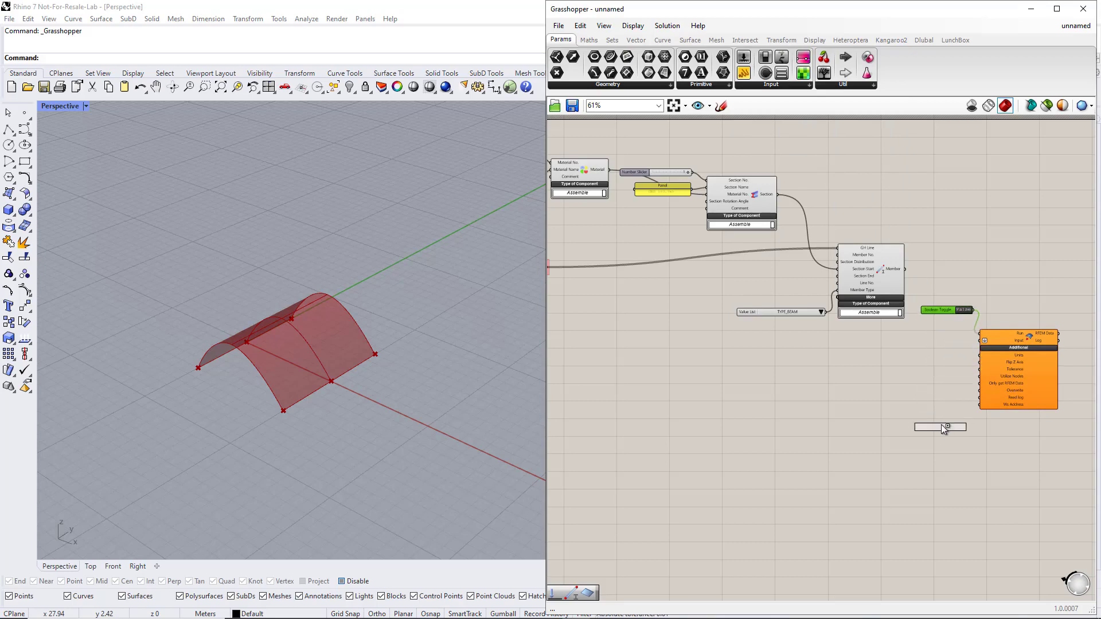
{"action": "left_click", "coordinate": [940, 429]}
{"action": "left_click_drag", "start_coordinate": [967, 429], "coordinate": [980, 395]}
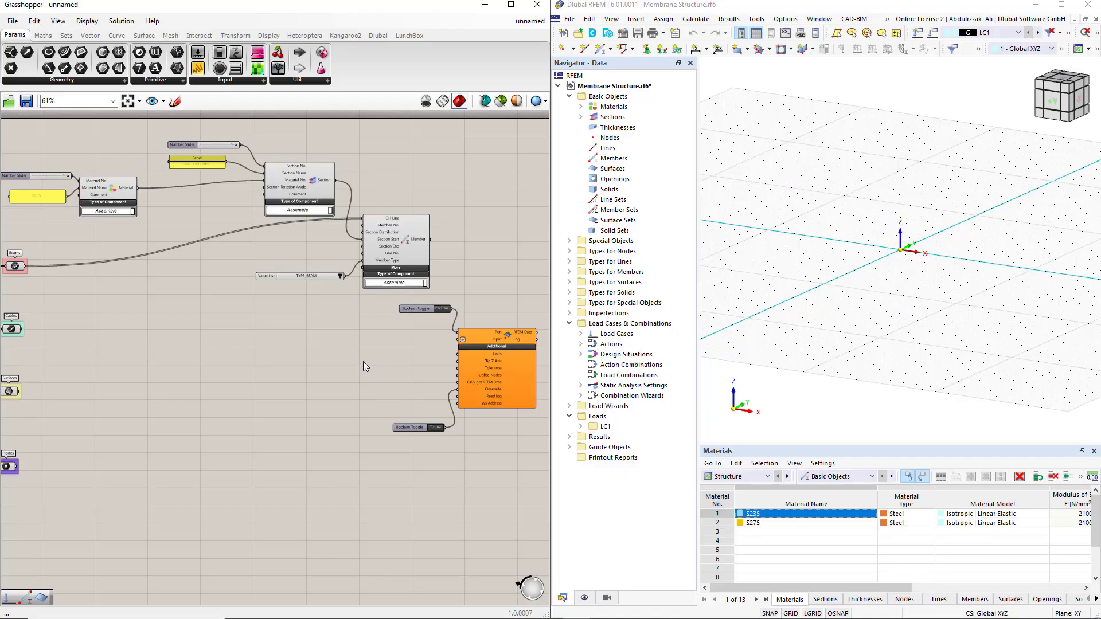
Send the Member, Section and Material outputs to the export Input, then abort RFEM's external lock.
{"action": "left_click_drag", "start_coordinate": [429, 239], "coordinate": [458, 339]}
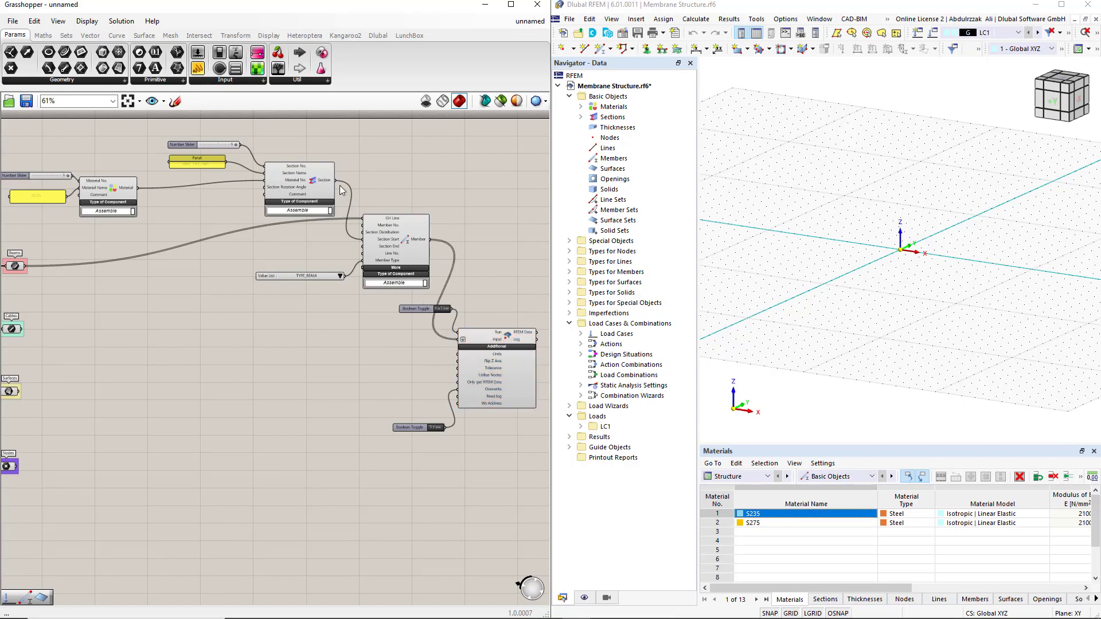
{"action": "left_click_drag", "start_coordinate": [336, 180], "coordinate": [457, 343], "text": "shift"}
{"action": "left_click_drag", "start_coordinate": [137, 187], "coordinate": [451, 339]}
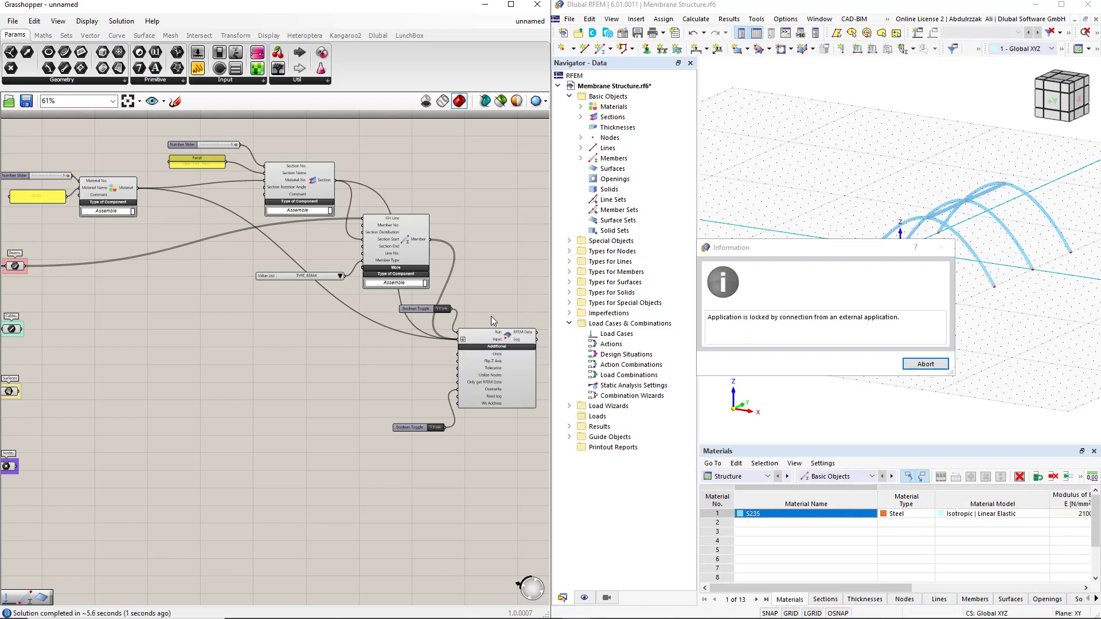
{"action": "left_click", "coordinate": [924, 363]}
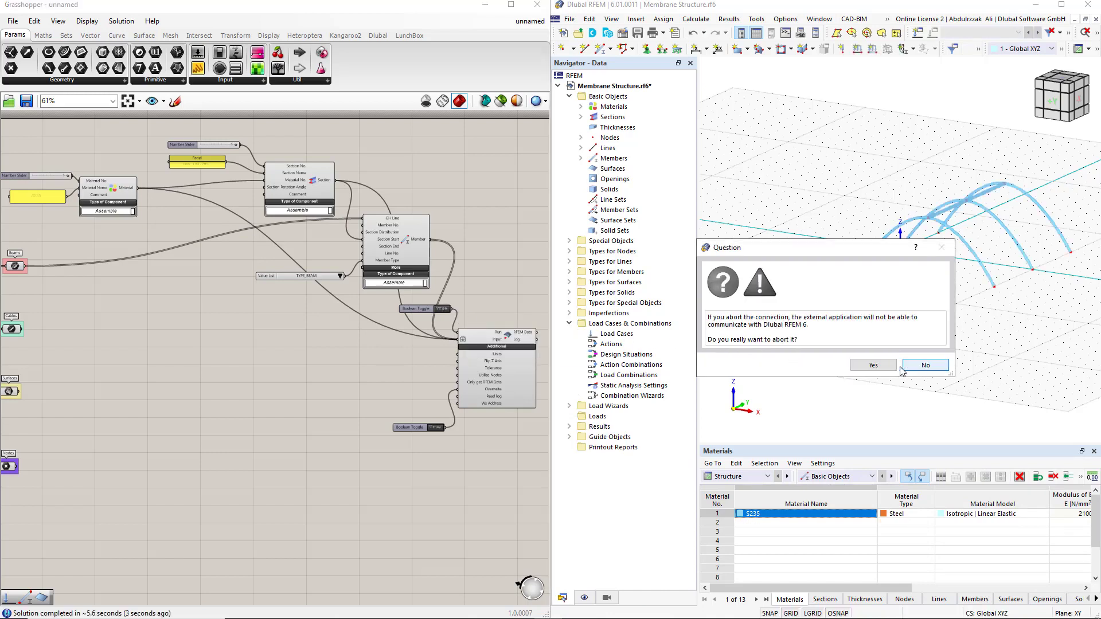
{"action": "left_click", "coordinate": [886, 369]}
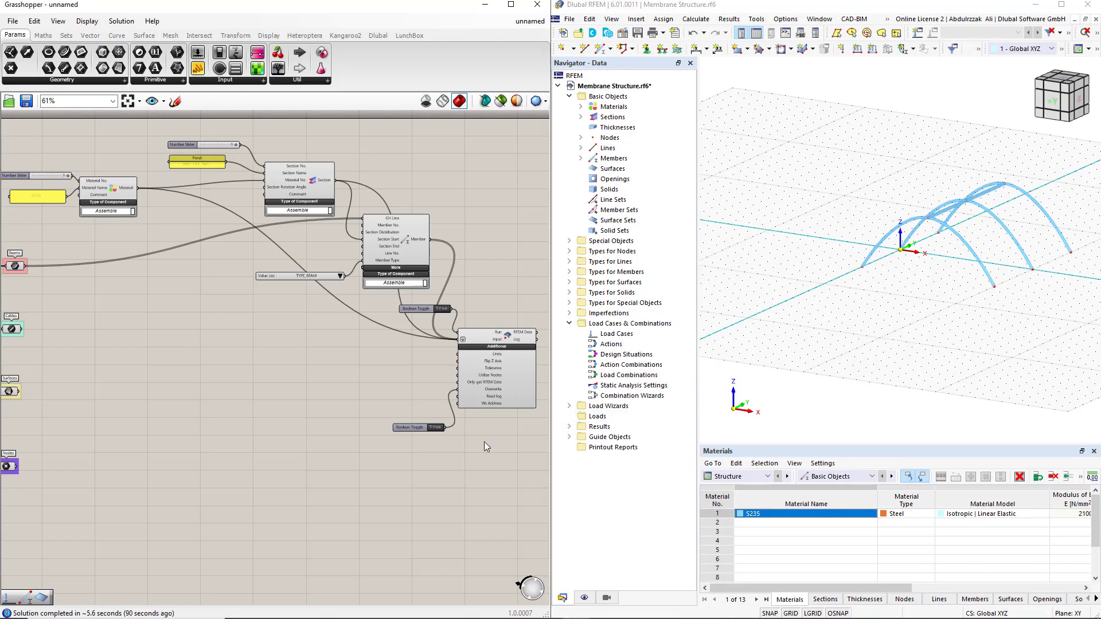
Turn the export off and duplicate the beam setup, wiring the Cables curves into the copied Member.
{"action": "double_click", "coordinate": [441, 309]}
{"action": "left_click_drag", "start_coordinate": [377, 341], "coordinate": [210, 146]}
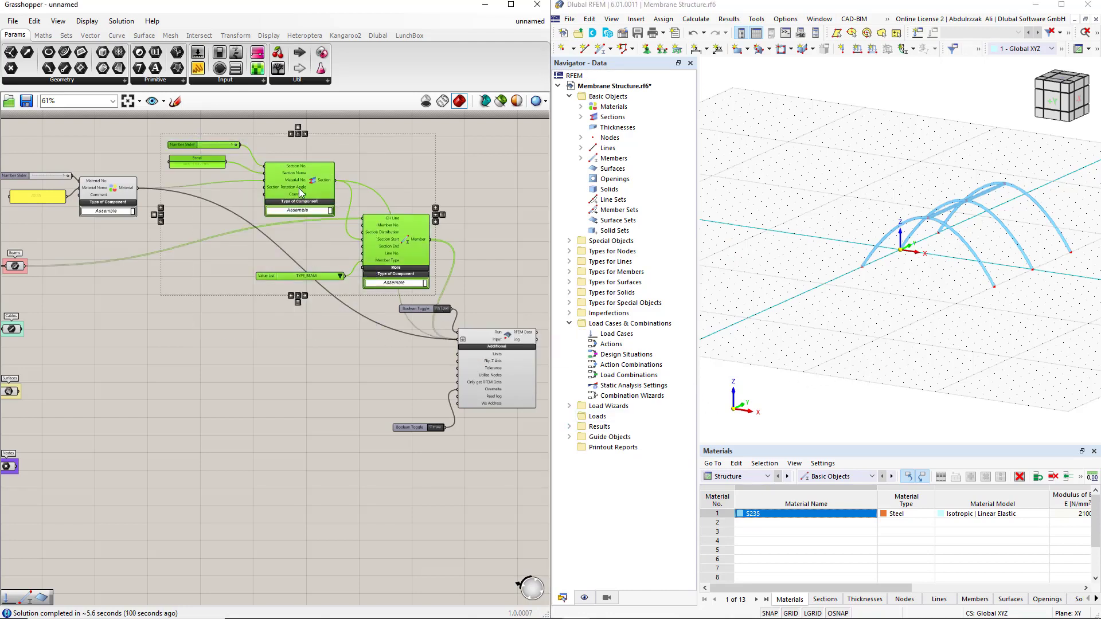
{"action": "left_click_drag", "start_coordinate": [298, 188], "coordinate": [241, 314], "text": "alt"}
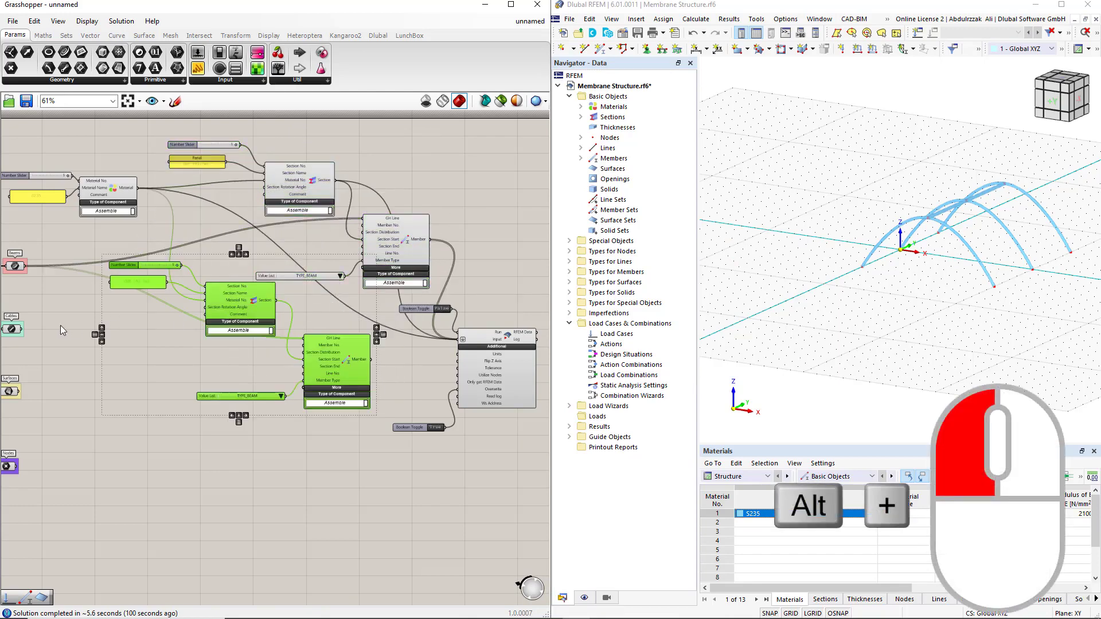
{"action": "left_click_drag", "start_coordinate": [22, 329], "coordinate": [307, 339]}
{"action": "scroll", "coordinate": [154, 307], "scroll_direction": "up", "scroll_amount": 1}
{"action": "left_click", "coordinate": [171, 316]}
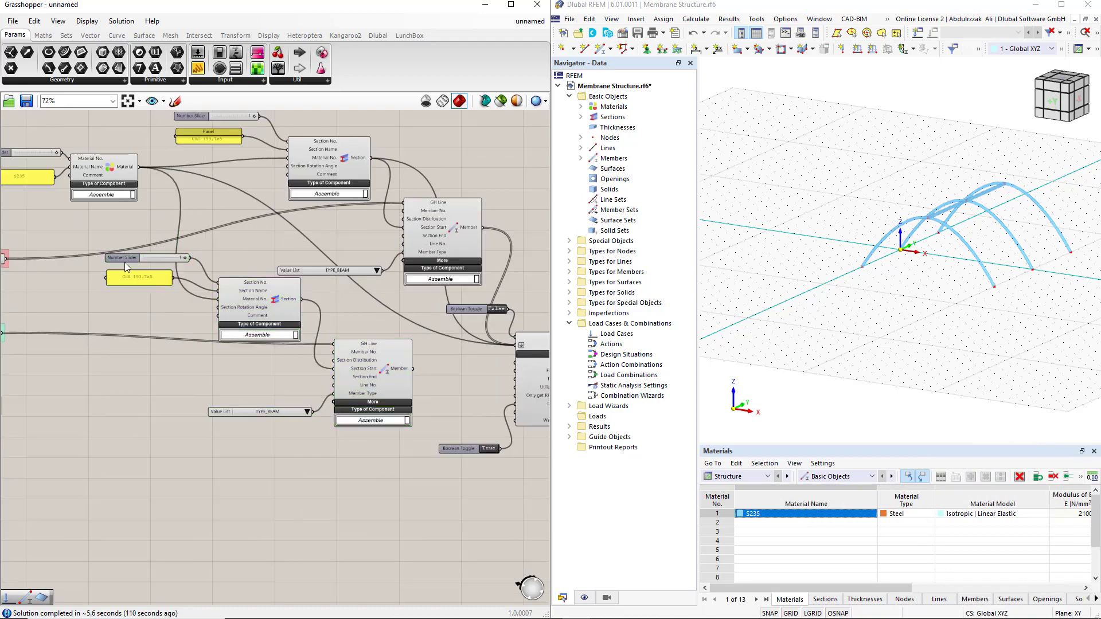
Raise the copied slider's maximum to 2 and adjust its value.
{"action": "double_click", "coordinate": [124, 256]}
{"action": "double_click", "coordinate": [121, 289]}
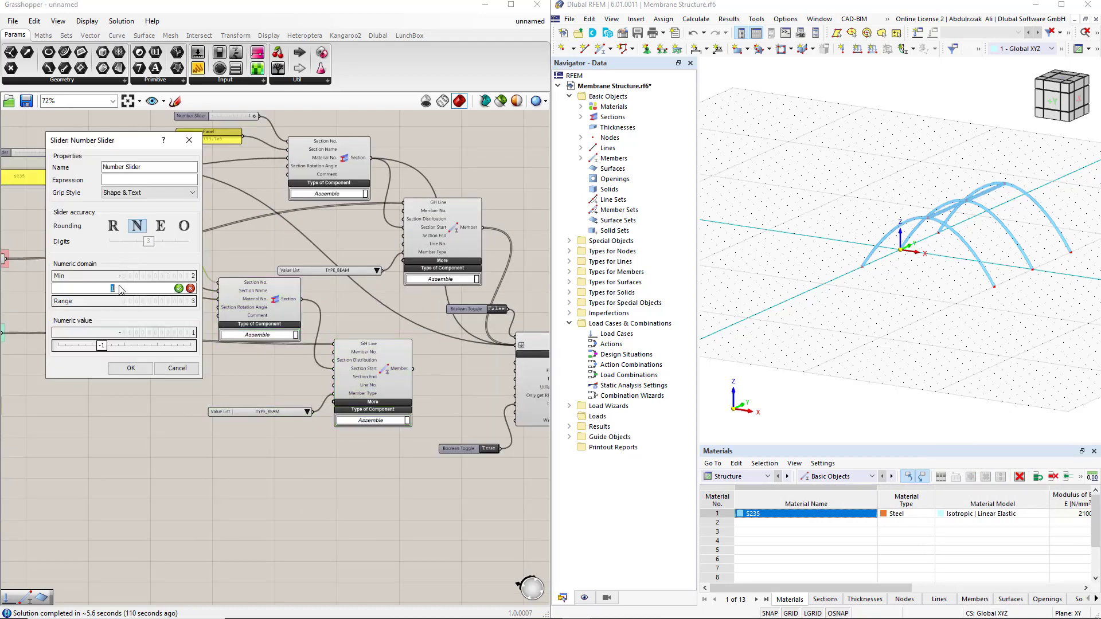
{"action": "type", "text": "2"}
{"action": "left_click", "coordinate": [179, 289]}
{"action": "left_click", "coordinate": [131, 368]}
{"action": "left_click_drag", "start_coordinate": [153, 258], "coordinate": [169, 259]}
Change the copied section name panel to 'R 20'.
{"action": "scroll", "coordinate": [183, 272], "scroll_direction": "up", "scroll_amount": 4}
{"action": "double_click", "coordinate": [139, 273]}
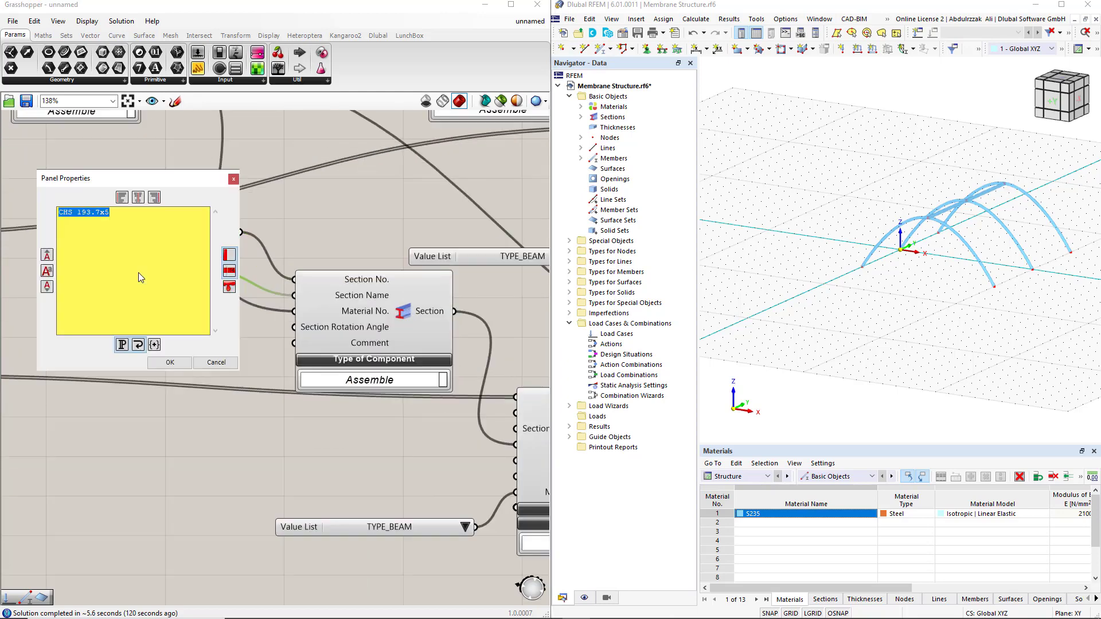
{"action": "type", "text": "R 20"}
{"action": "left_click", "coordinate": [166, 362]}
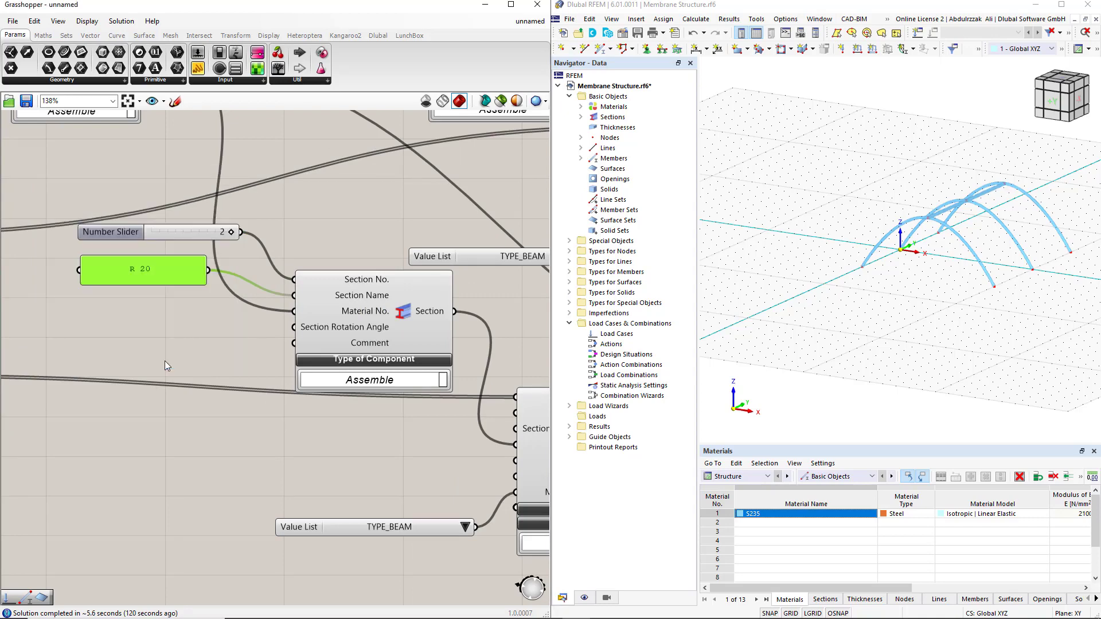
{"action": "left_click", "coordinate": [169, 341]}
Set the copied Member's type to TYPE_CABLE.
{"action": "scroll", "coordinate": [307, 431], "scroll_direction": "down", "scroll_amount": 2}
{"action": "right_click_drag", "start_coordinate": [306, 431], "coordinate": [255, 274]}
{"action": "left_click", "coordinate": [326, 311]}
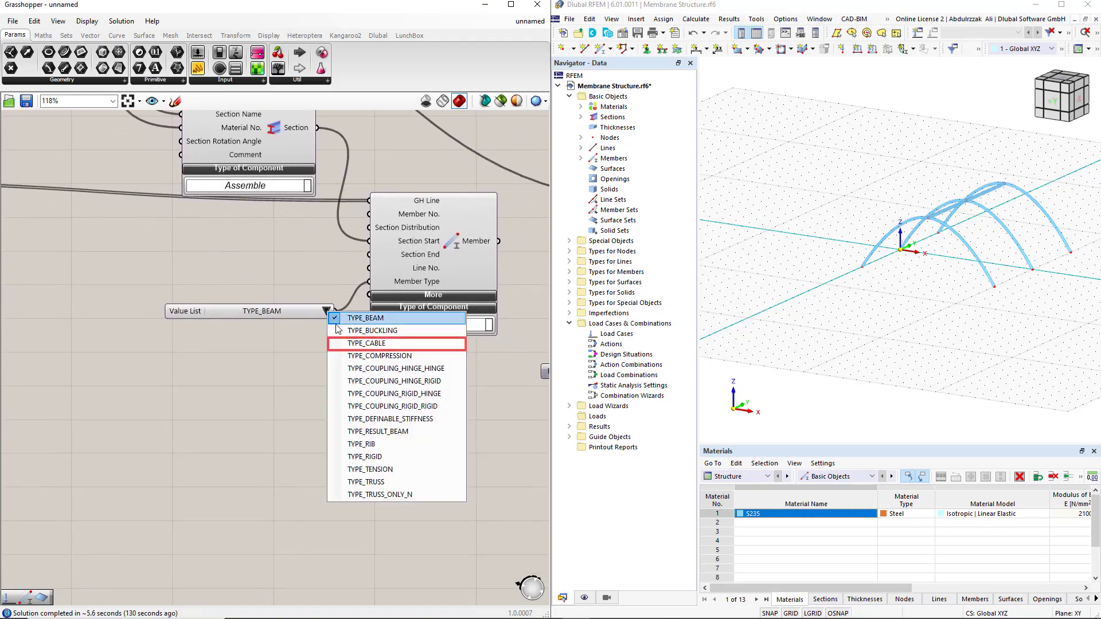
{"action": "left_click", "coordinate": [356, 344]}
Add the cable members and R 20 section to the RFEM export Input.
{"action": "scroll", "coordinate": [280, 391], "scroll_direction": "down", "scroll_amount": 3}
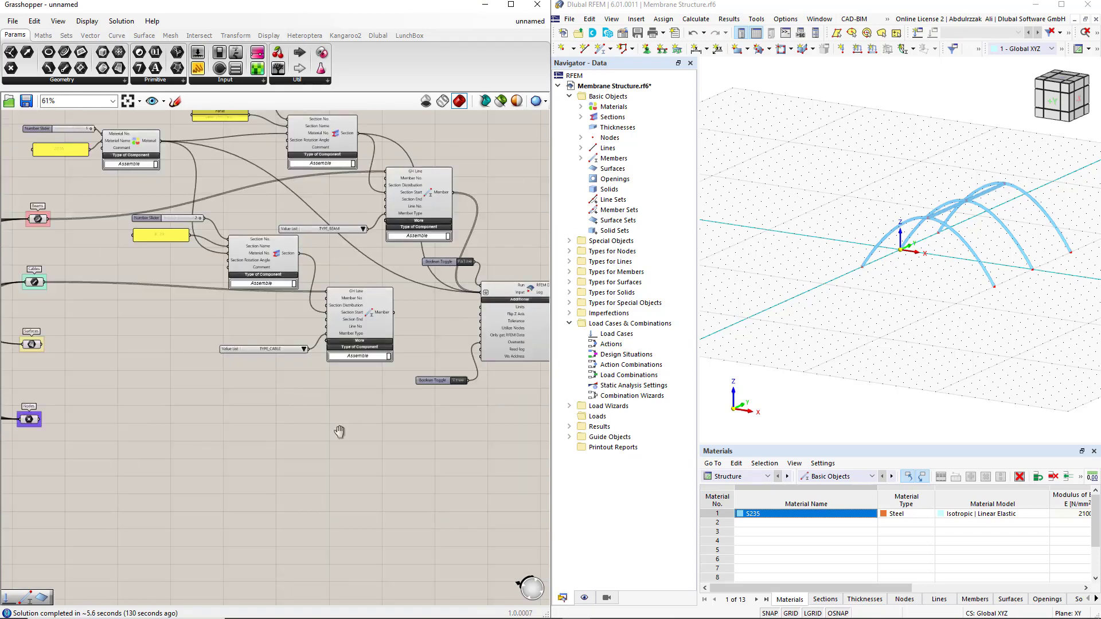
{"action": "right_click_drag", "start_coordinate": [298, 419], "coordinate": [296, 468]}
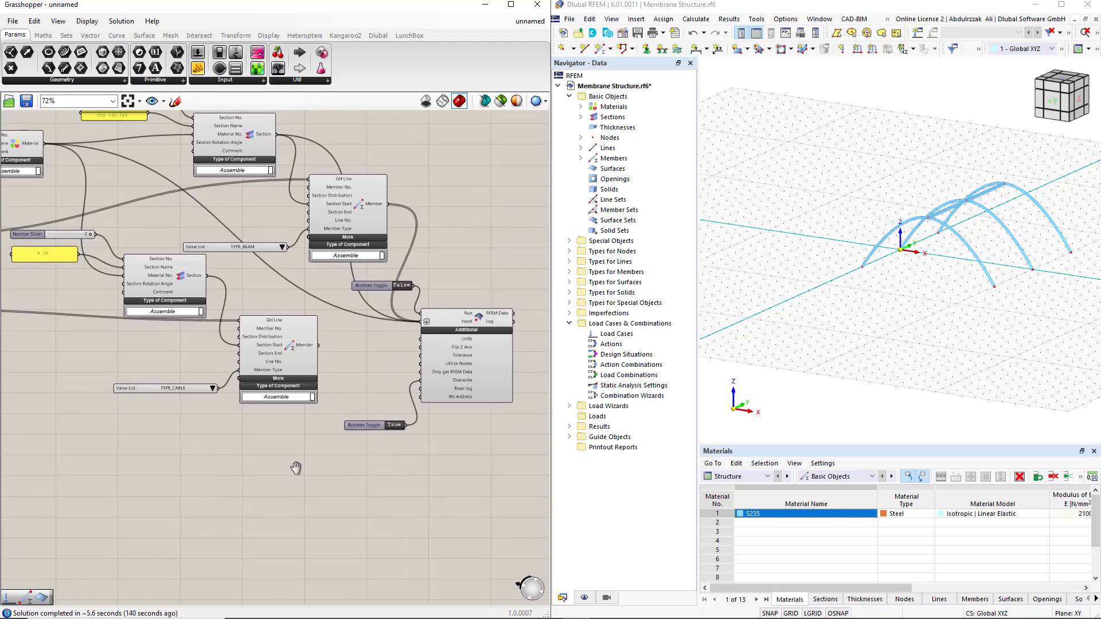
{"action": "left_click_drag", "start_coordinate": [318, 344], "coordinate": [420, 321], "text": "shift"}
{"action": "left_click_drag", "start_coordinate": [207, 275], "coordinate": [423, 323], "text": "shift"}
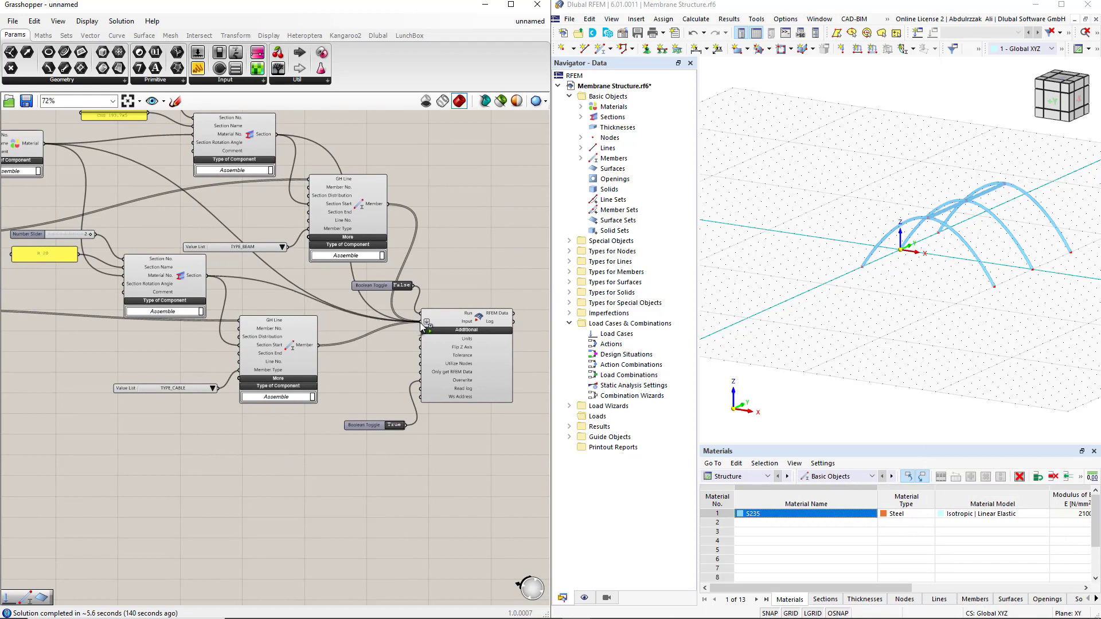
Run the export and abort RFEM's locked-connection message.
{"action": "double_click", "coordinate": [401, 285]}
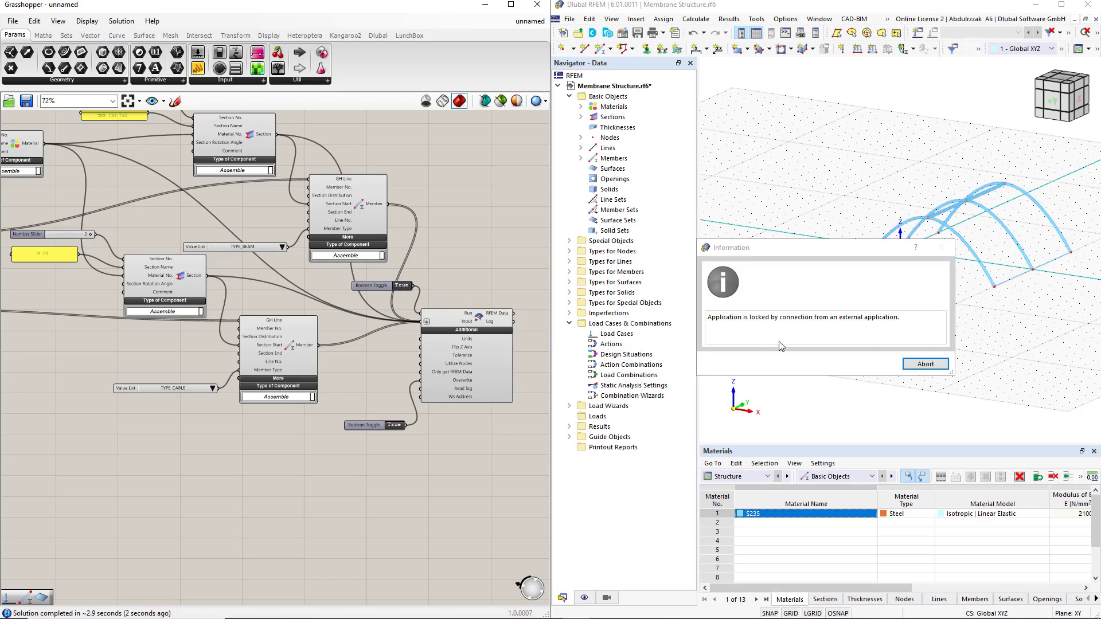
{"action": "left_click", "coordinate": [924, 364]}
{"action": "left_click", "coordinate": [884, 369]}
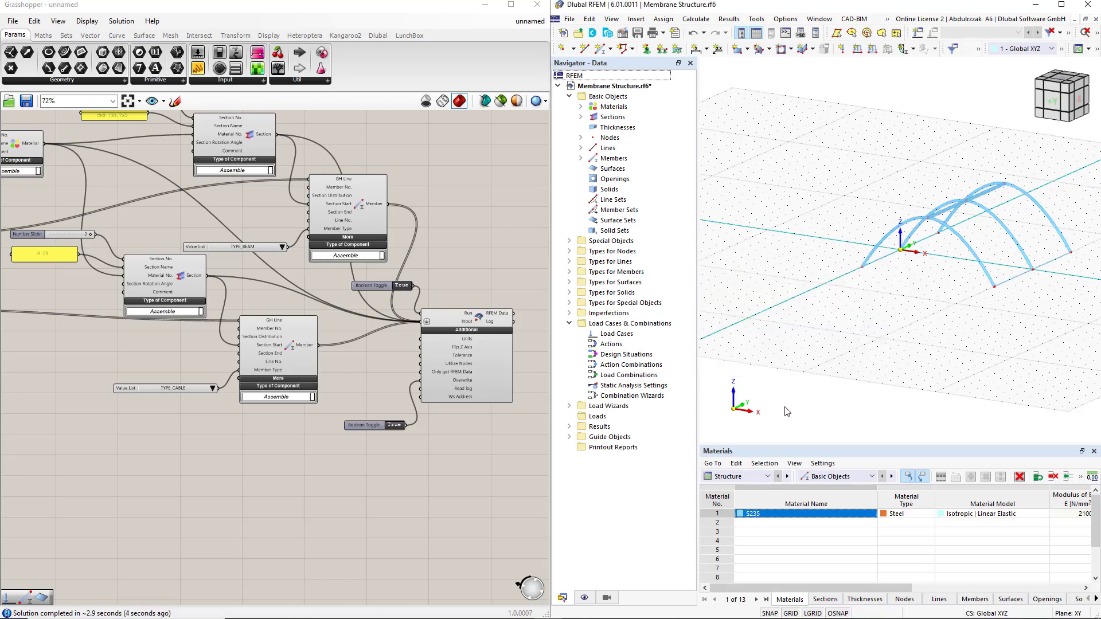
Colour rendered members by Member Type in the Navigator Display, then switch the export off.
{"action": "left_click", "coordinate": [585, 598]}
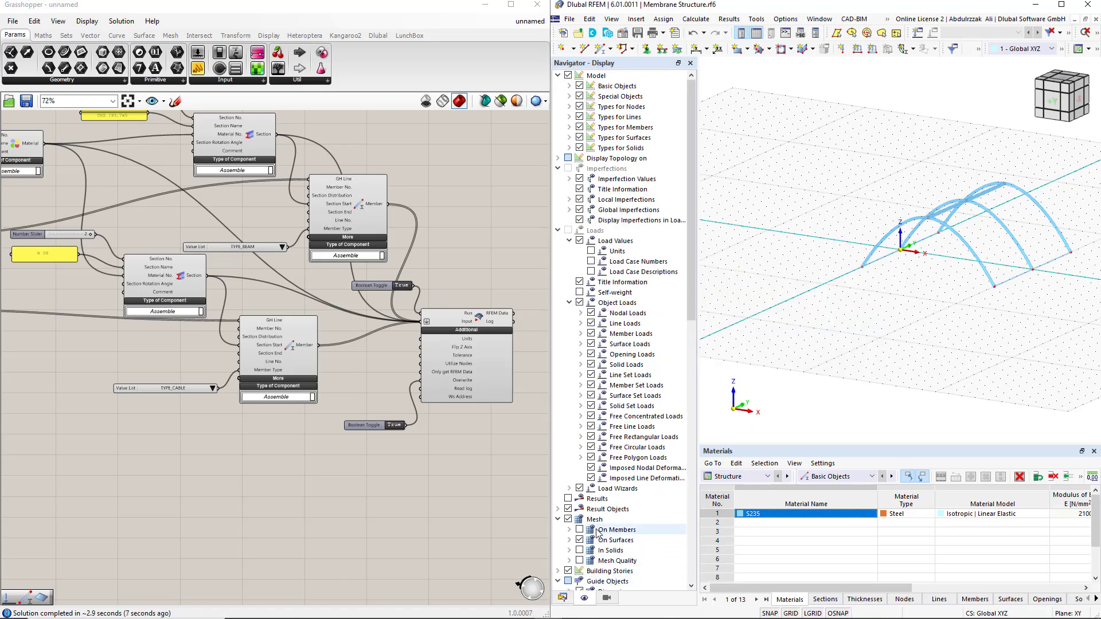
{"action": "scroll", "coordinate": [597, 533], "scroll_direction": "down", "scroll_amount": 15}
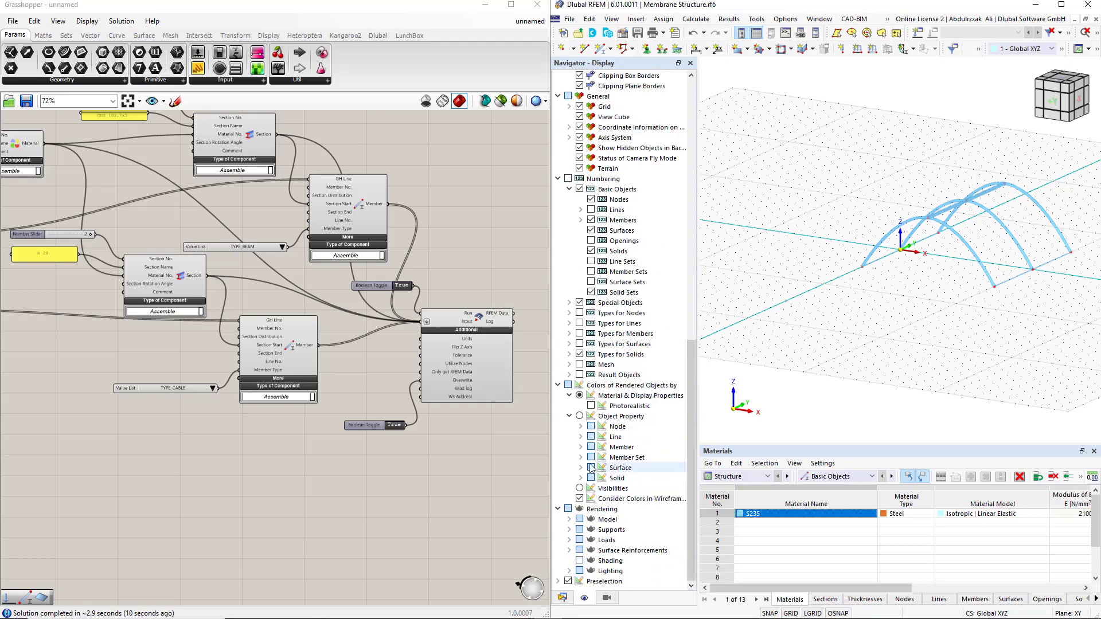
{"action": "left_click", "coordinate": [580, 447]}
{"action": "left_click", "coordinate": [601, 468]}
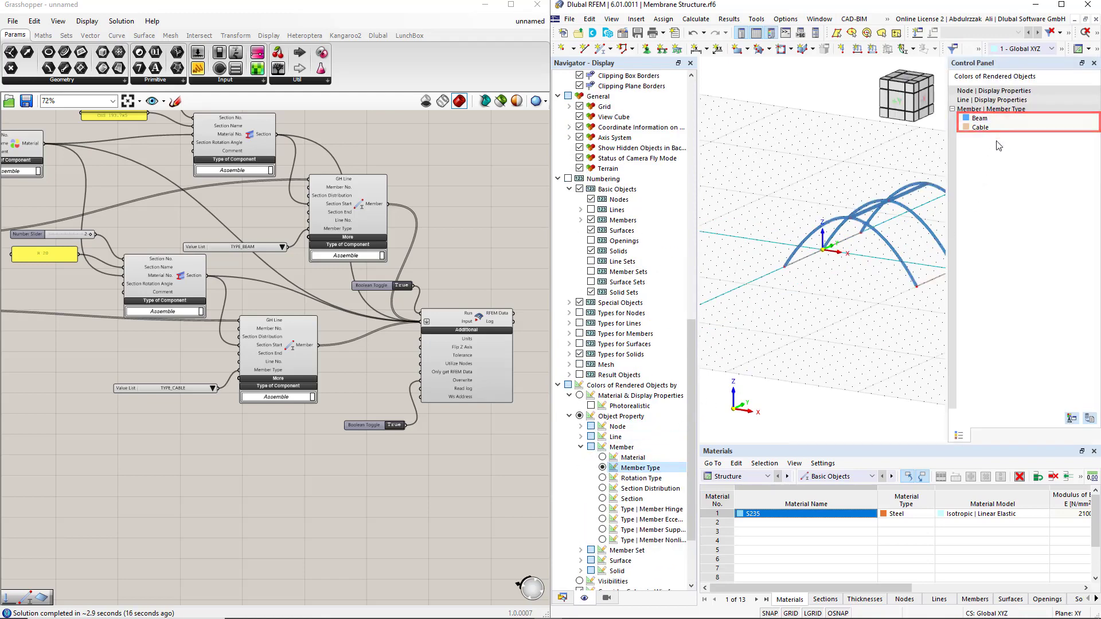
{"action": "scroll", "coordinate": [878, 255], "scroll_direction": "down", "scroll_amount": 3}
{"action": "middle_click_drag", "start_coordinate": [868, 280], "coordinate": [811, 299]}
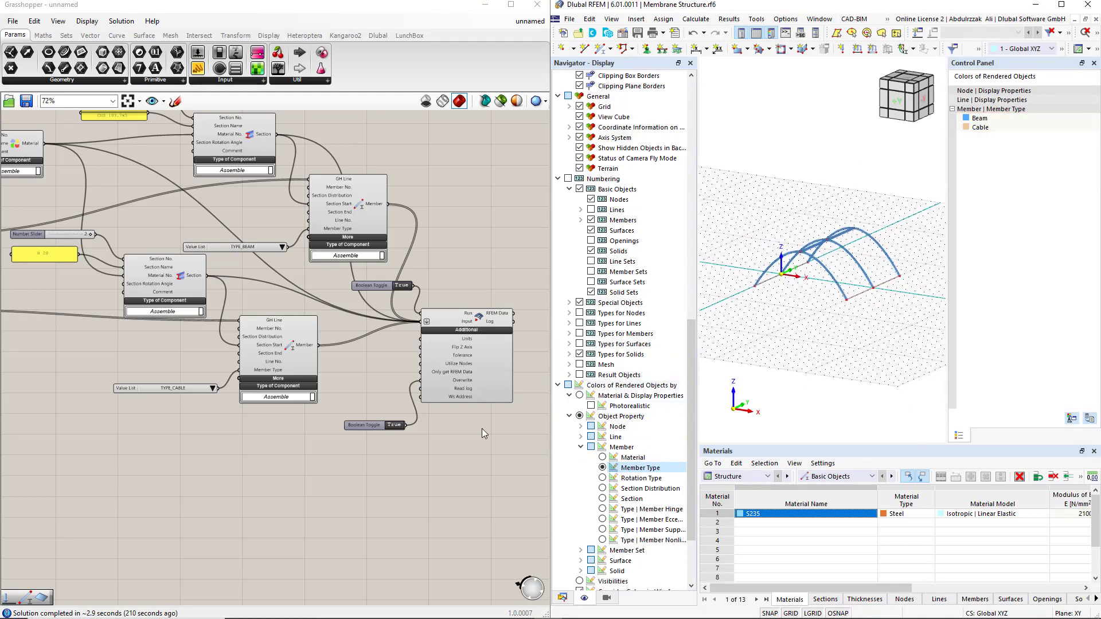
{"action": "double_click", "coordinate": [402, 286]}
{"action": "scroll", "coordinate": [301, 405], "scroll_direction": "down", "scroll_amount": 4}
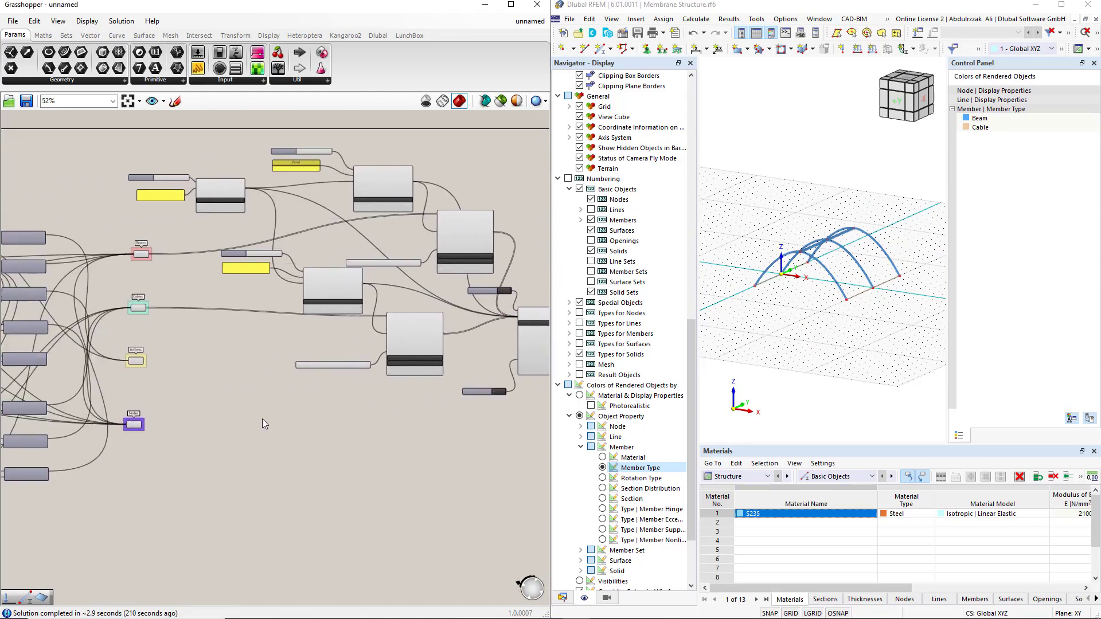
Place a Dlubal Surface component and feed the Surfaces geometry into its GH Surface input.
{"action": "scroll", "coordinate": [308, 407], "scroll_direction": "up", "scroll_amount": 6}
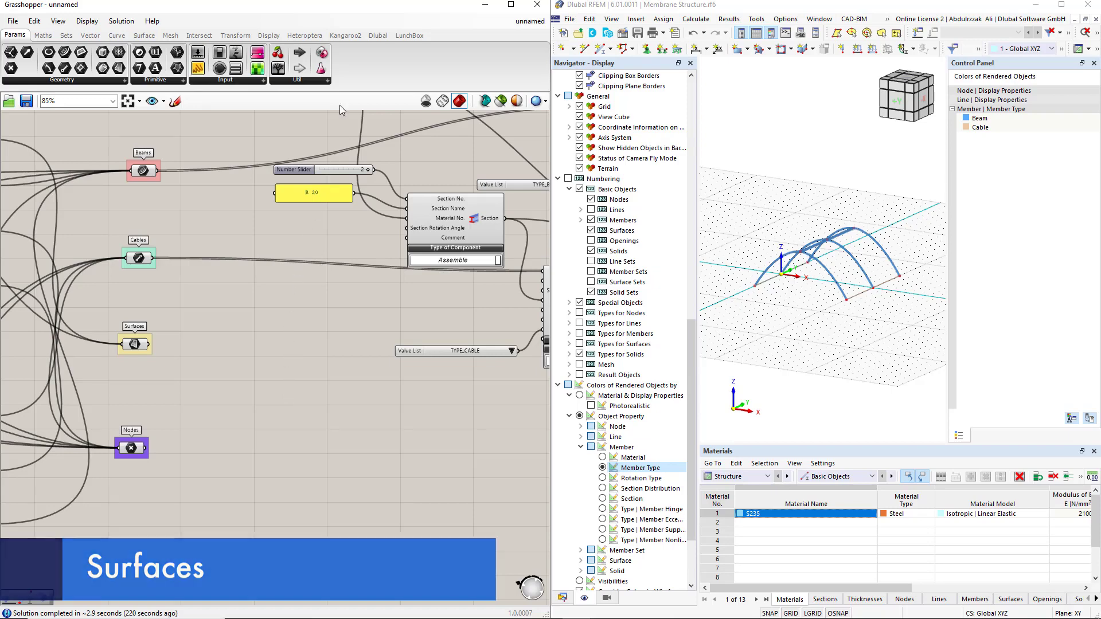
{"action": "left_click", "coordinate": [378, 36]}
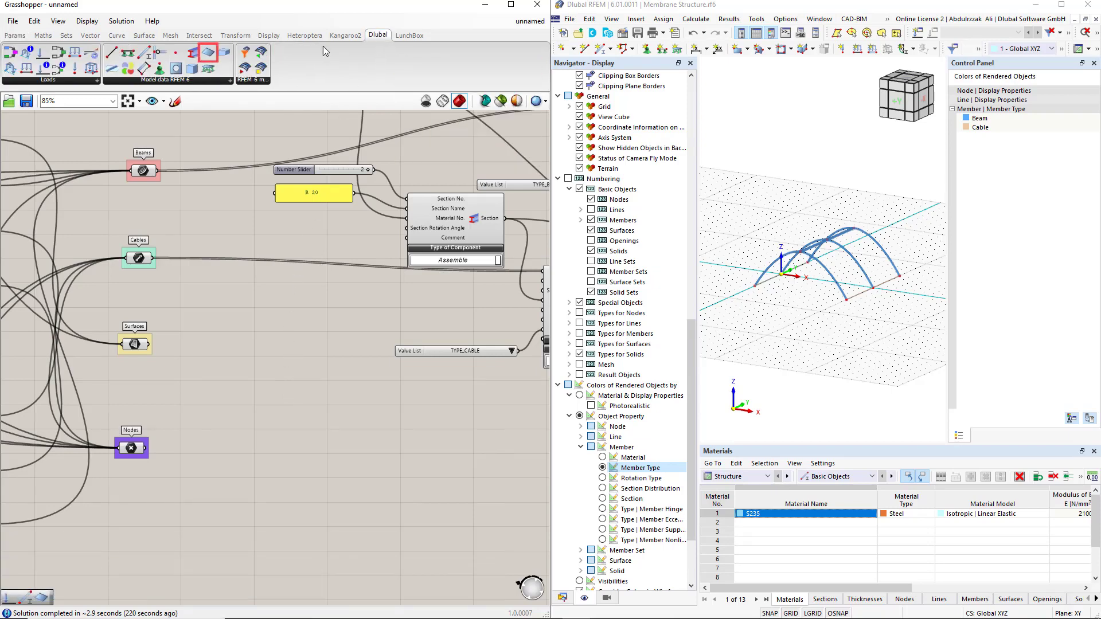
{"action": "left_click_drag", "start_coordinate": [213, 56], "coordinate": [393, 404]}
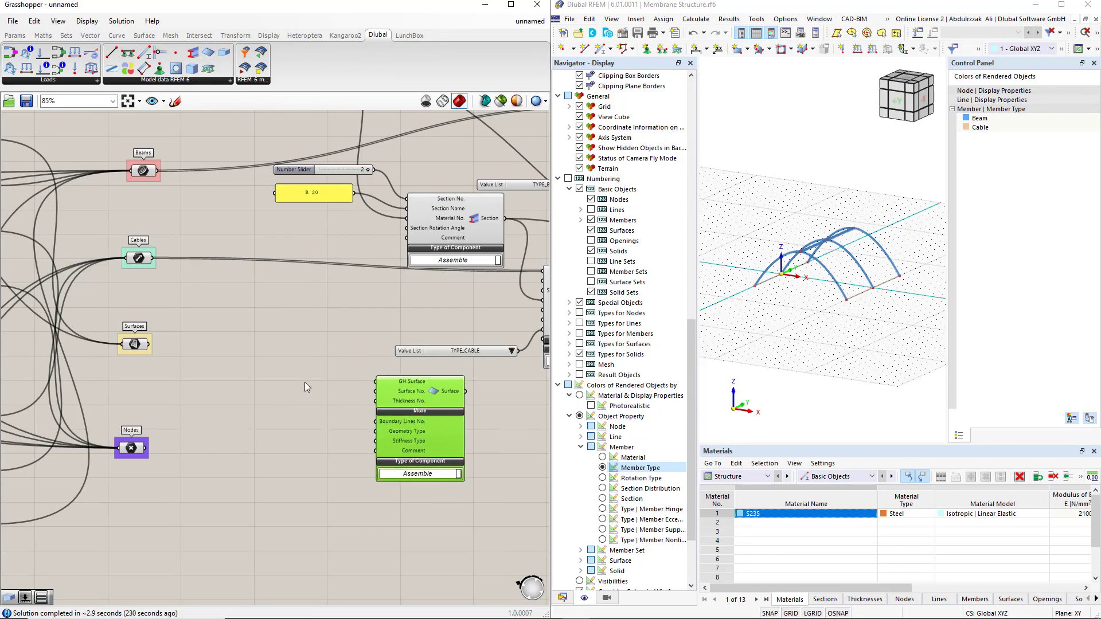
{"action": "left_click_drag", "start_coordinate": [147, 344], "coordinate": [371, 388]}
{"action": "left_click_drag", "start_coordinate": [415, 430], "coordinate": [433, 431]}
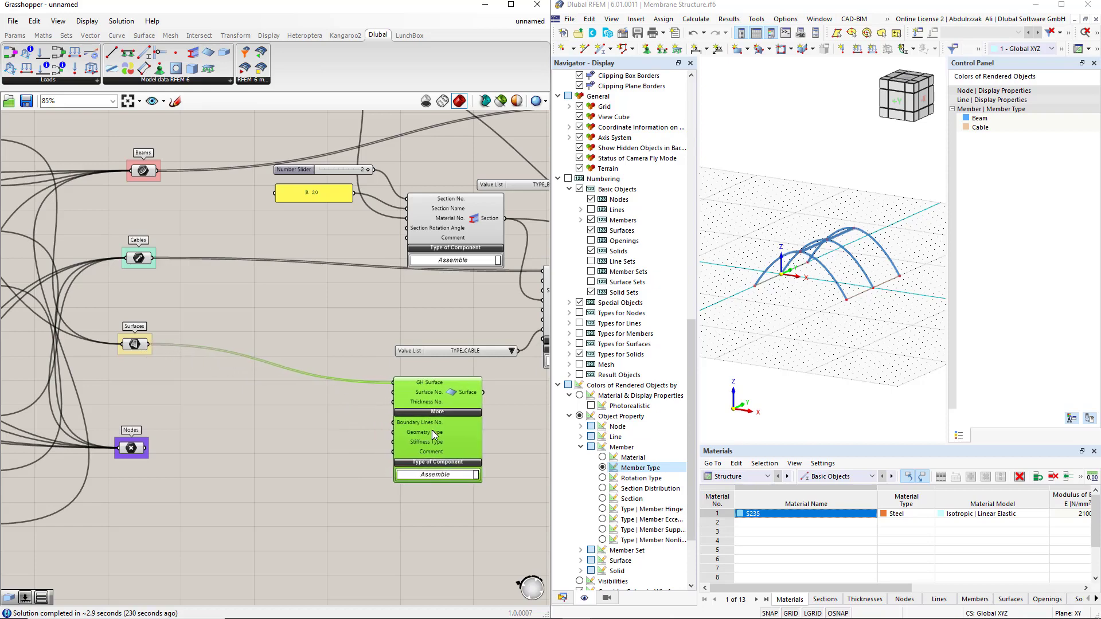
{"action": "right_click_drag", "start_coordinate": [320, 459], "coordinate": [259, 446]}
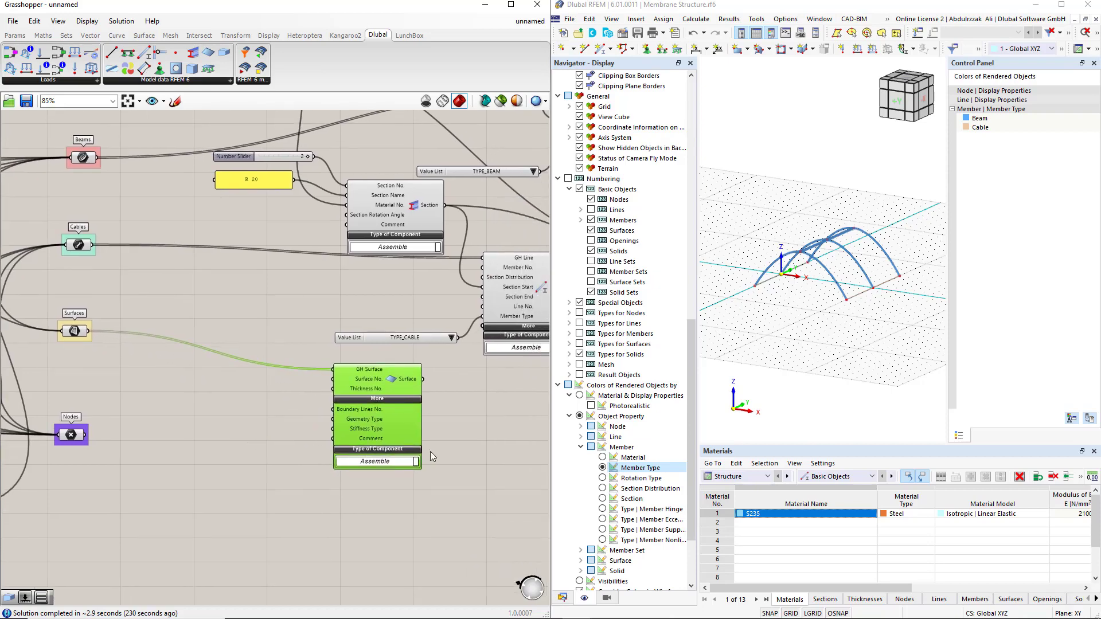
{"action": "right_click_drag", "start_coordinate": [496, 442], "coordinate": [432, 431]}
{"action": "left_click_drag", "start_coordinate": [328, 421], "coordinate": [424, 426]}
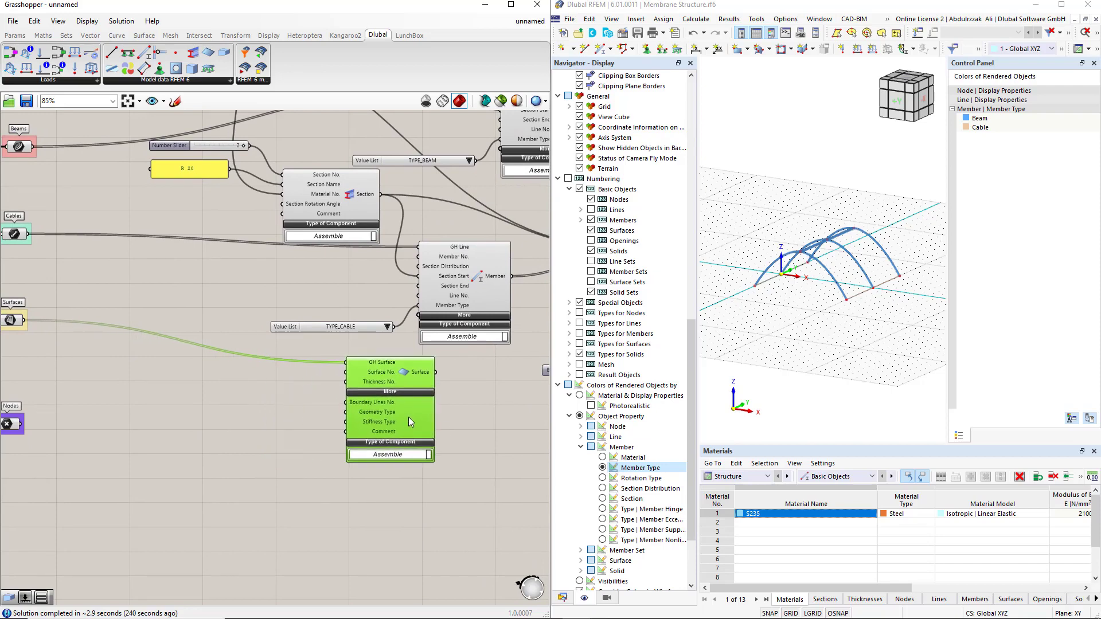
{"action": "left_click", "coordinate": [321, 437]}
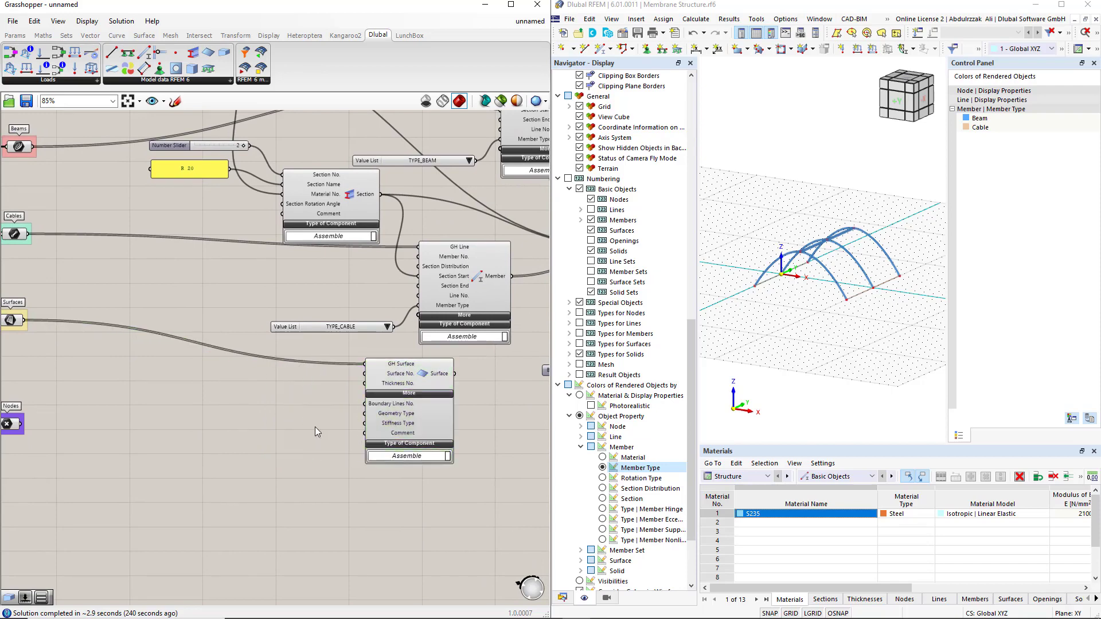
Wire a copied panel listing 1 and 2 into Surface No., with Multiline Data enabled.
{"action": "left_click_drag", "start_coordinate": [198, 170], "coordinate": [309, 387], "text": "alt"}
{"action": "scroll", "coordinate": [310, 386], "scroll_direction": "up", "scroll_amount": 3}
{"action": "double_click", "coordinate": [310, 386]}
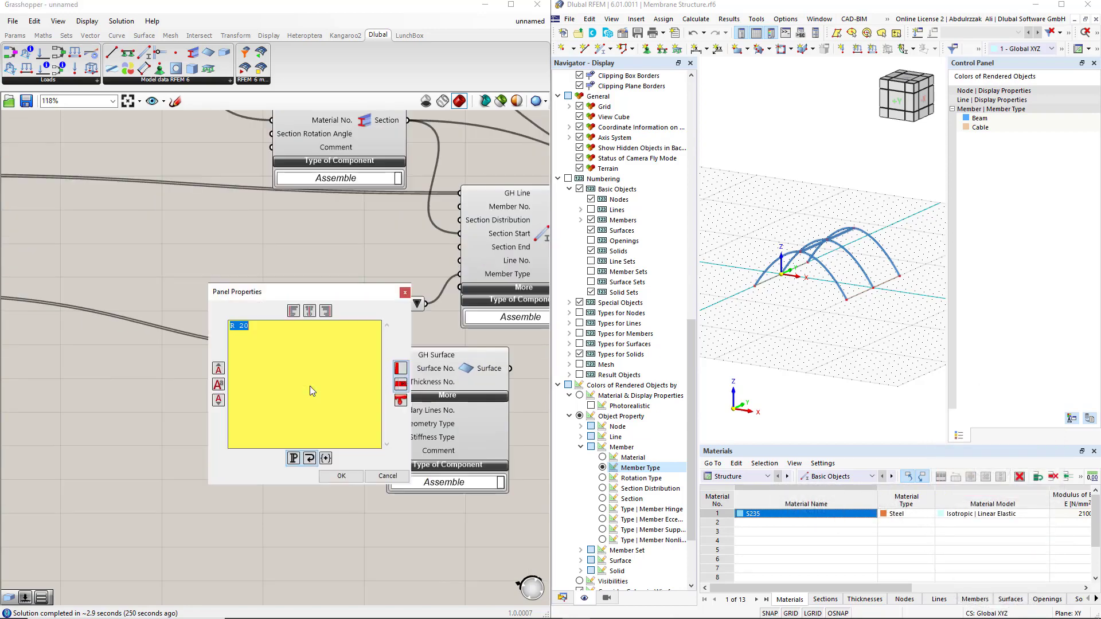
{"action": "type", "text": "2"}
{"action": "left_click", "coordinate": [341, 475]}
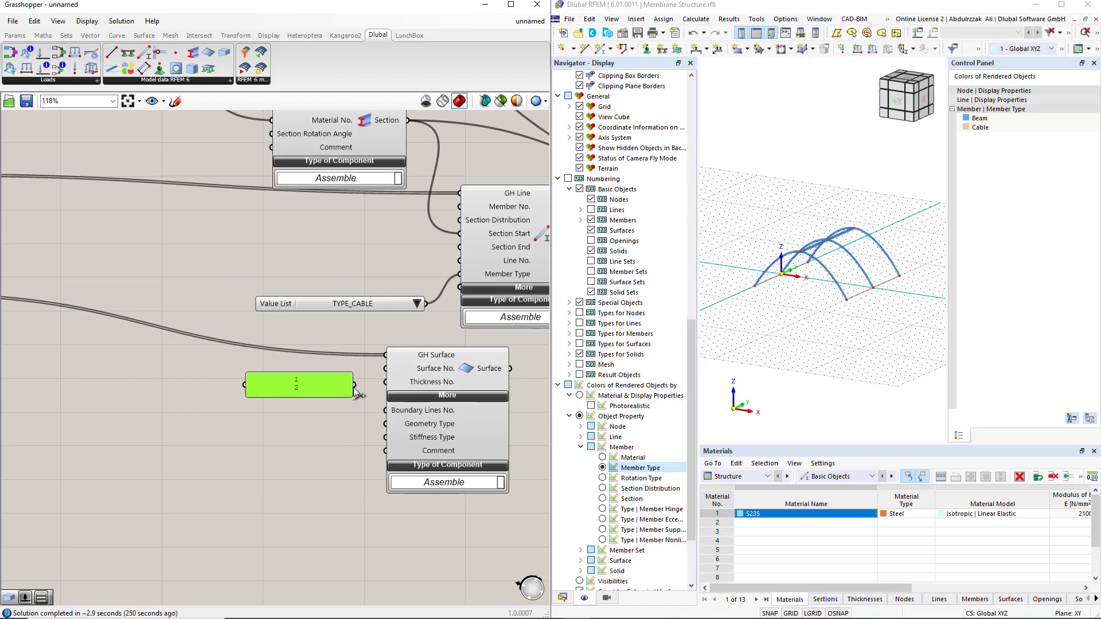
{"action": "left_click_drag", "start_coordinate": [354, 384], "coordinate": [385, 368]}
{"action": "right_click", "coordinate": [313, 384]}
{"action": "left_click", "coordinate": [342, 362]}
Copy the Value List to the surface's Stiffness Type and choose TYPE_MEMBRANE.
{"action": "mouse_move", "coordinate": [302, 395]}
{"action": "left_mouse_down"}
{"action": "mouse_move", "coordinate": [300, 405]}
{"action": "mouse_move", "coordinate": [310, 376]}
{"action": "left_mouse_up"}
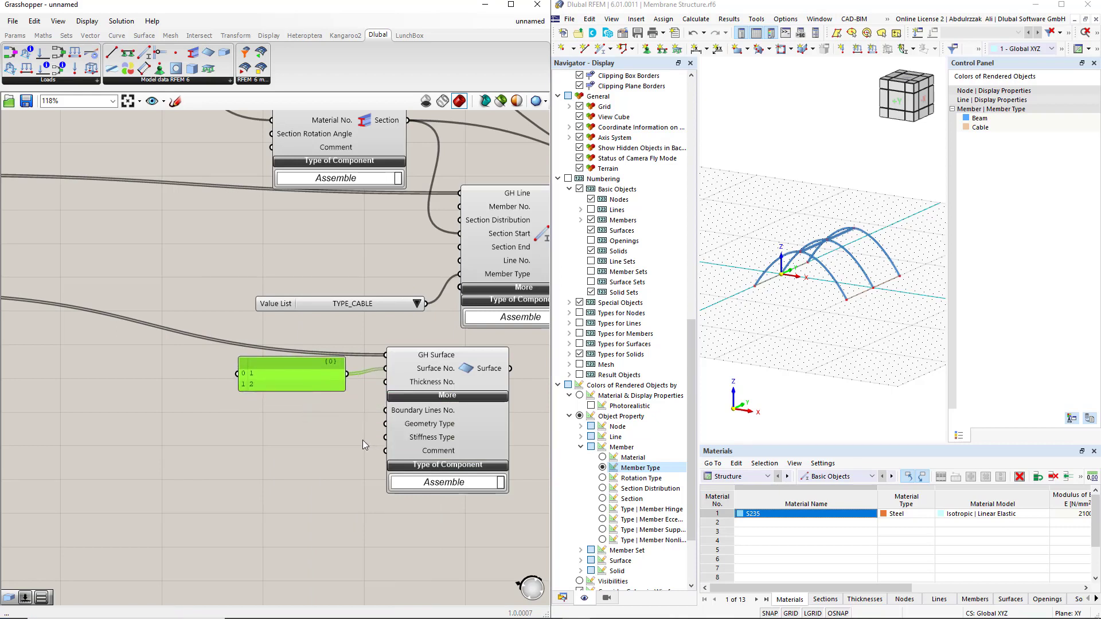
{"action": "left_click", "coordinate": [363, 305]}
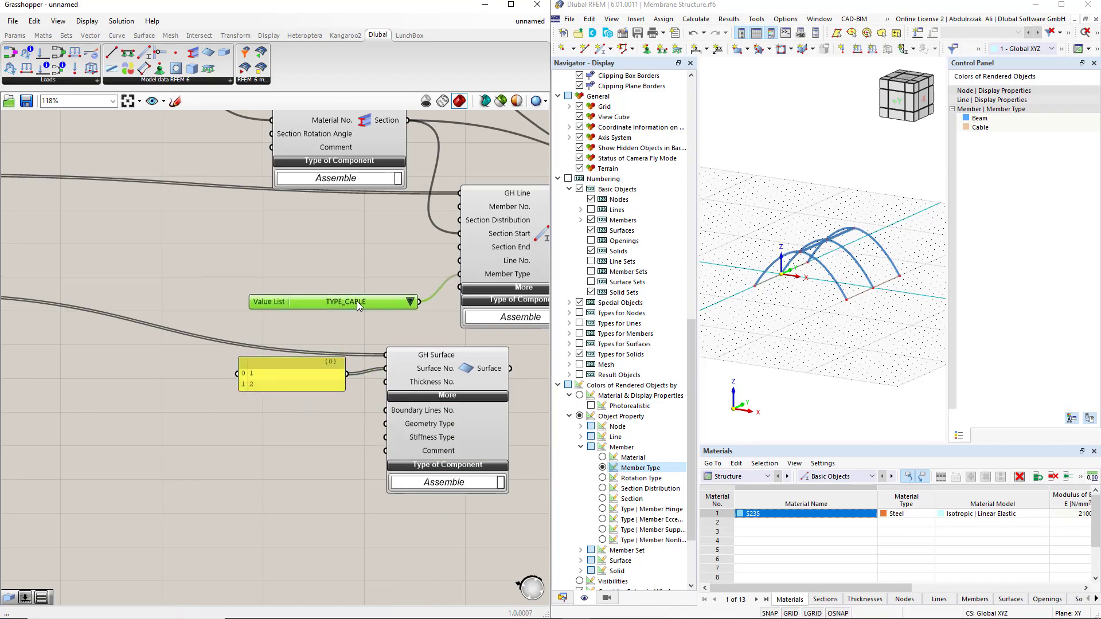
{"action": "left_click_drag", "start_coordinate": [363, 305], "coordinate": [385, 436], "text": "alt"}
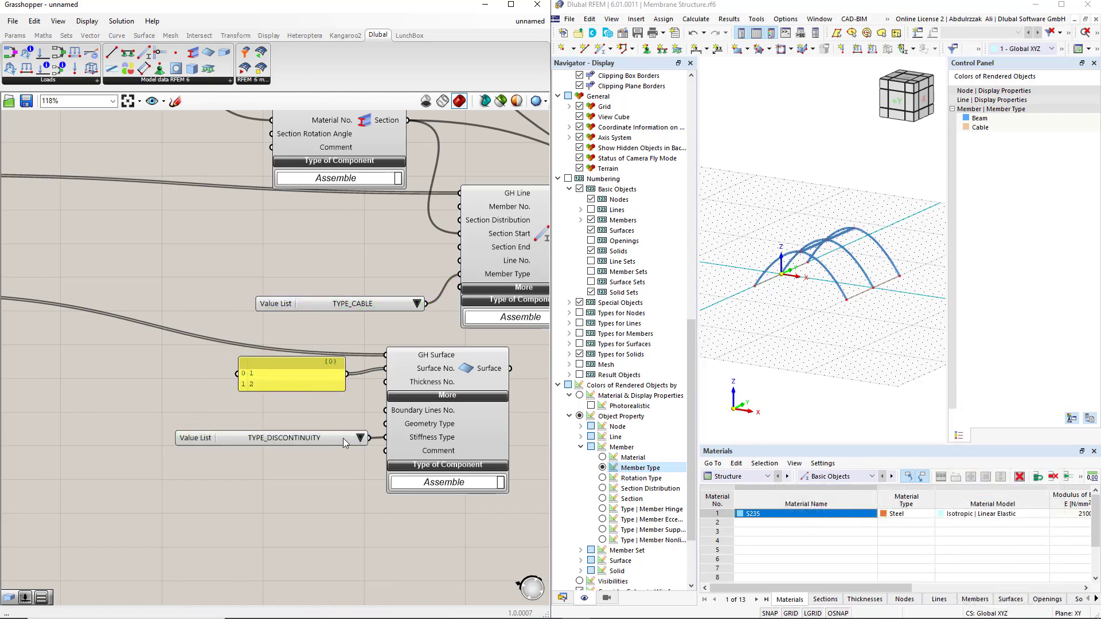
{"action": "left_click", "coordinate": [360, 438]}
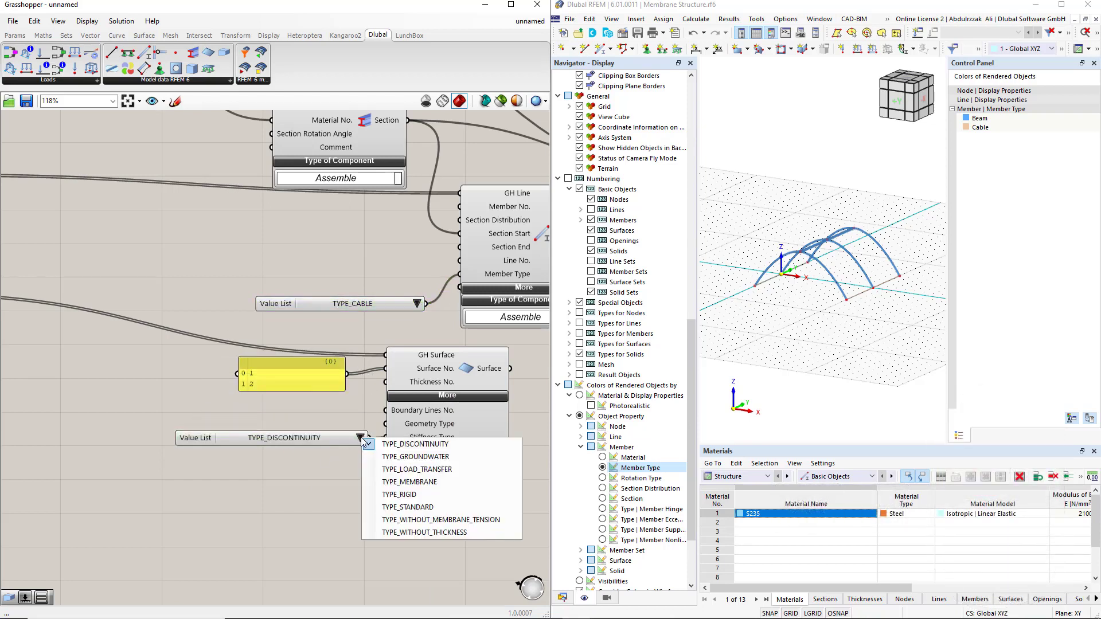
{"action": "left_click", "coordinate": [390, 482]}
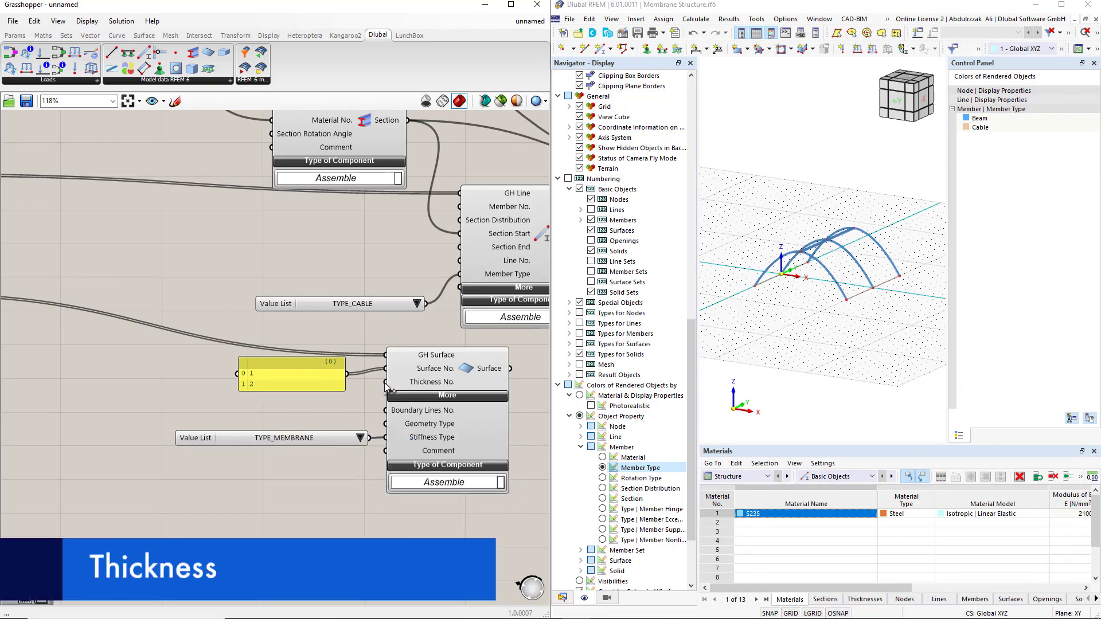
Add a Dlubal Thickness component wired to the Surface's Thickness No.
{"action": "right_click_drag", "start_coordinate": [312, 469], "coordinate": [348, 372]}
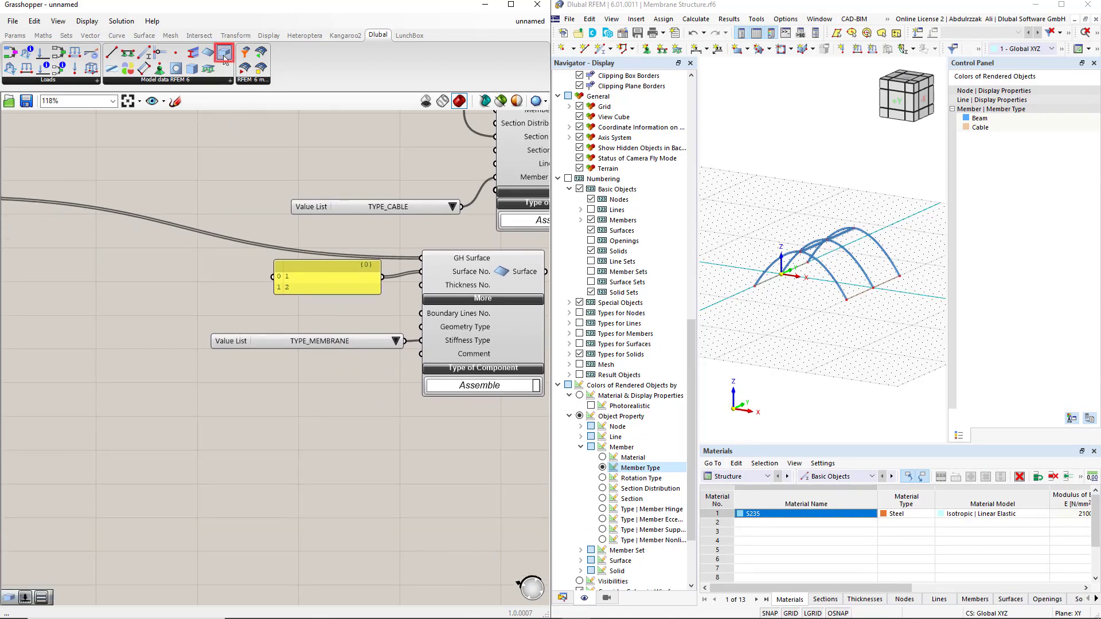
{"action": "left_click_drag", "start_coordinate": [224, 57], "coordinate": [177, 404]}
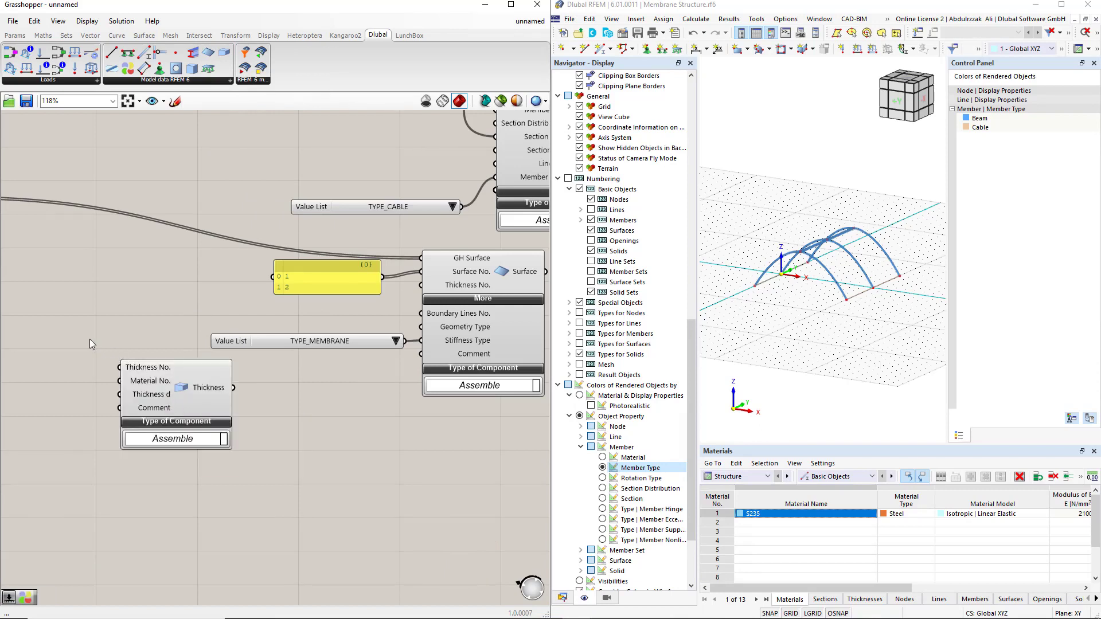
{"action": "left_click_drag", "start_coordinate": [233, 388], "coordinate": [421, 285]}
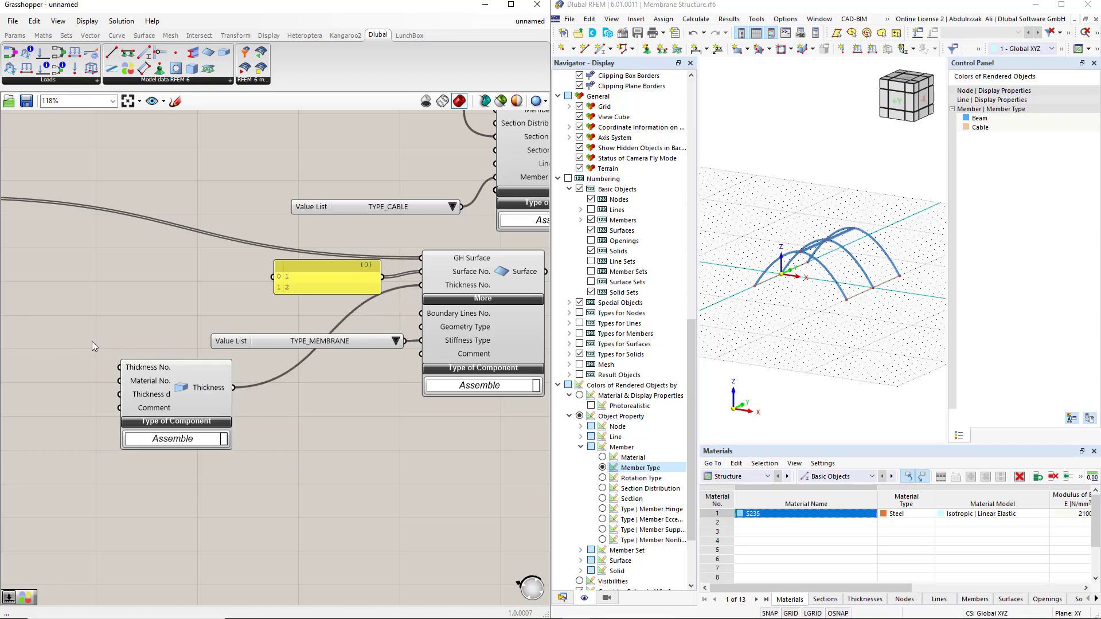
{"action": "right_click_drag", "start_coordinate": [47, 342], "coordinate": [161, 331]}
Feed the Thickness No. from a Number Slider set to 1.
{"action": "double_click", "coordinate": [170, 341]}
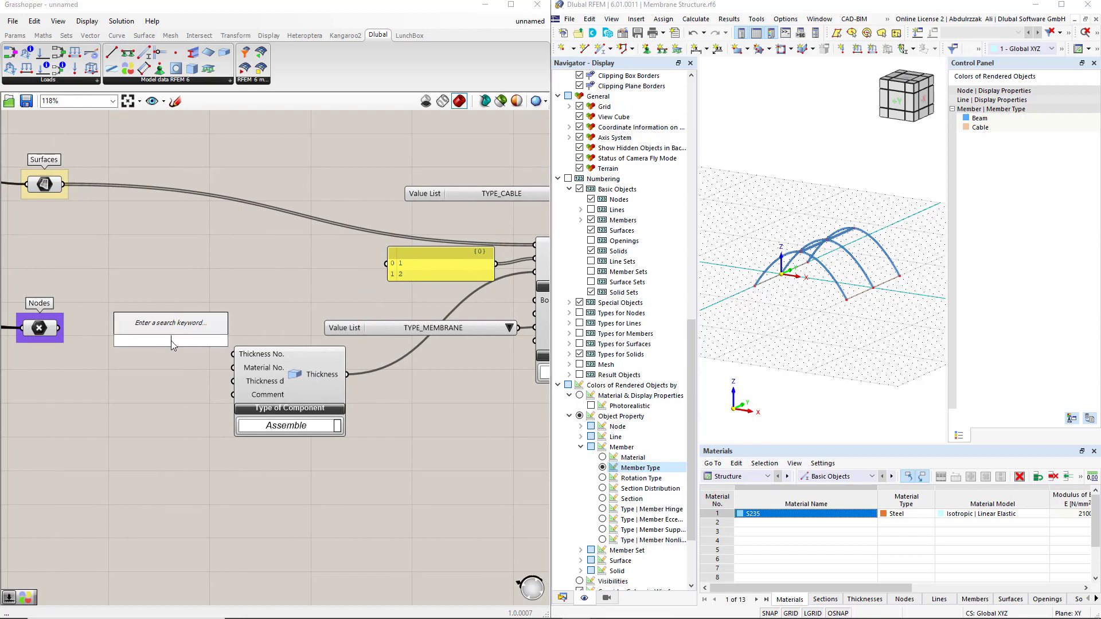
{"action": "type", "text": "1"}
{"action": "key", "text": "Return"}
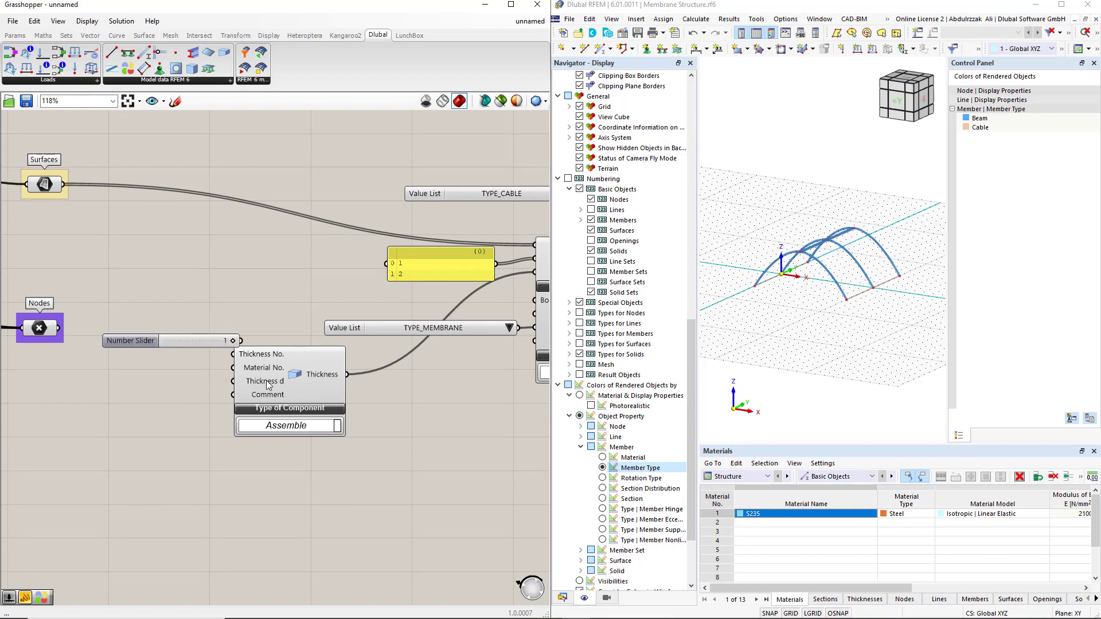
{"action": "left_click_drag", "start_coordinate": [266, 385], "coordinate": [331, 396]}
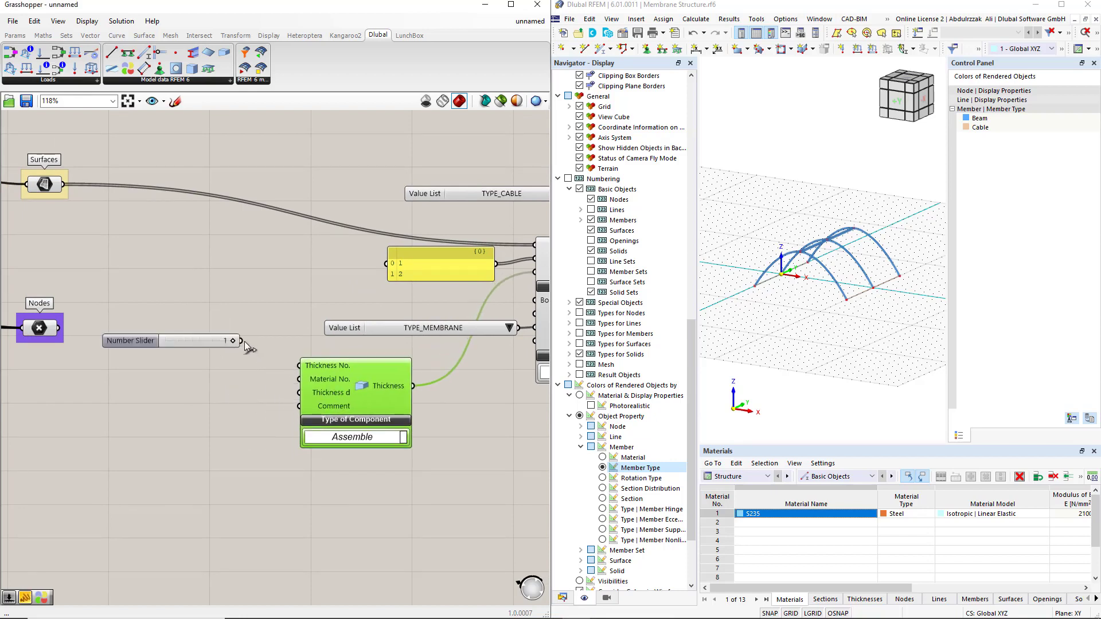
{"action": "left_click_drag", "start_coordinate": [244, 342], "coordinate": [299, 365]}
{"action": "left_click", "coordinate": [208, 343]}
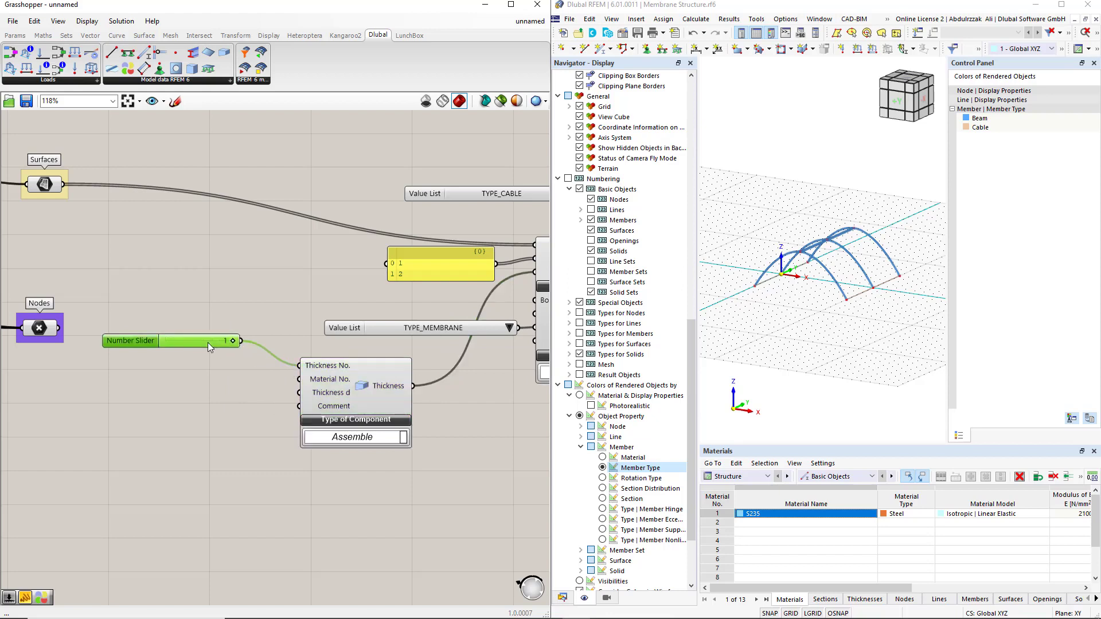
{"action": "left_click_drag", "start_coordinate": [208, 342], "coordinate": [235, 356]}
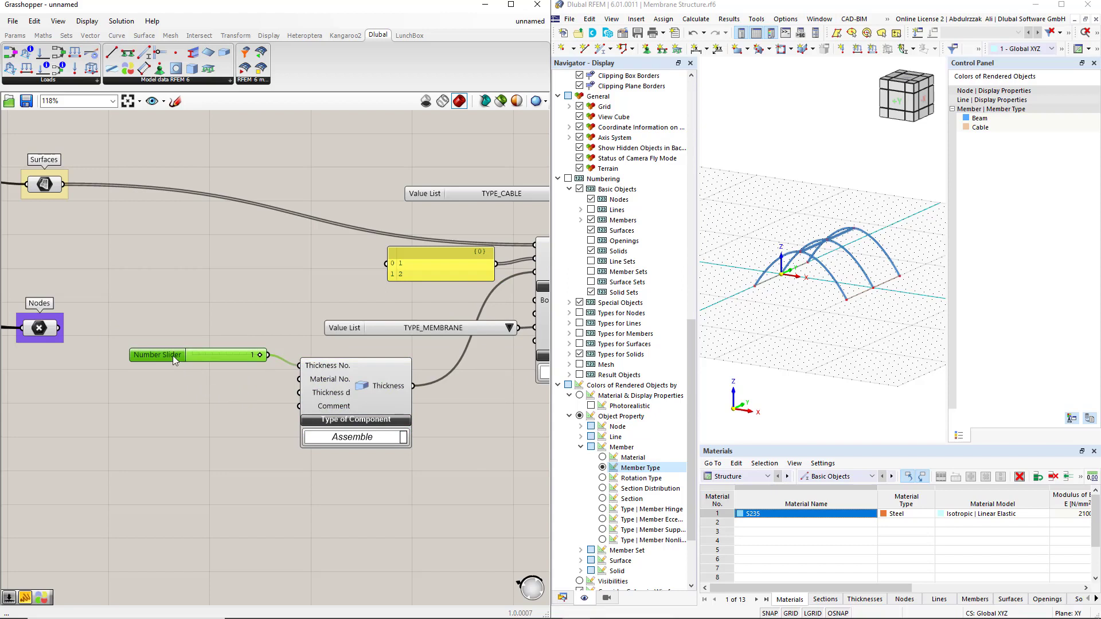
Copy the slider to the thickness d input as a floating-point slider set to 0.001.
{"action": "left_click_drag", "start_coordinate": [173, 356], "coordinate": [166, 395], "text": "alt"}
{"action": "left_click_drag", "start_coordinate": [257, 395], "coordinate": [298, 393]}
{"action": "right_click", "coordinate": [163, 394]}
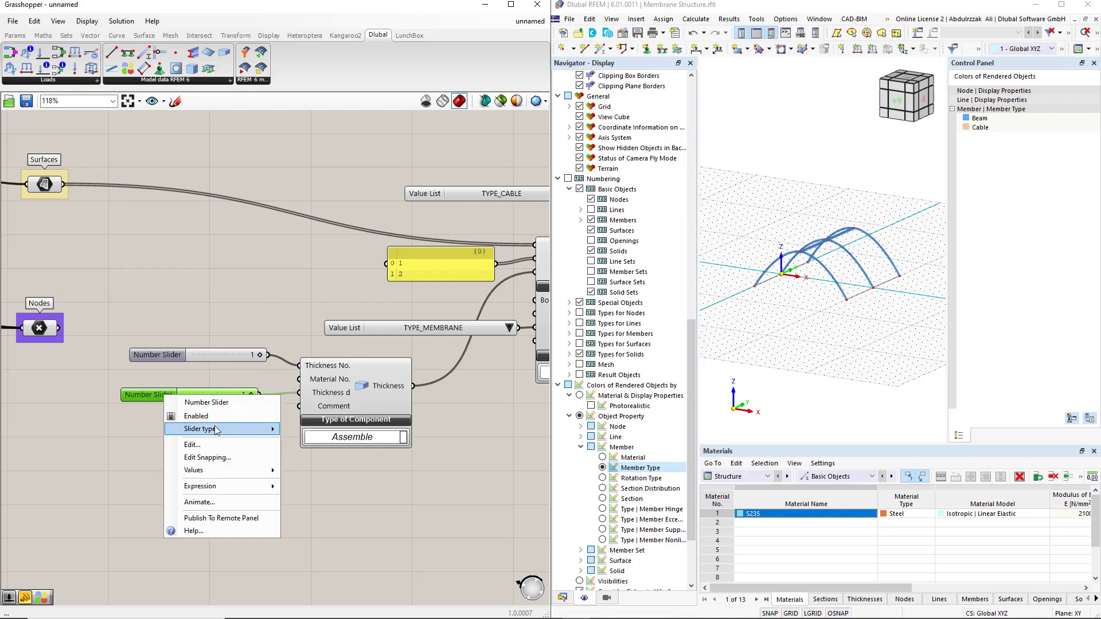
{"action": "mouse_move", "coordinate": [266, 434]}
{"action": "left_click", "coordinate": [318, 430]}
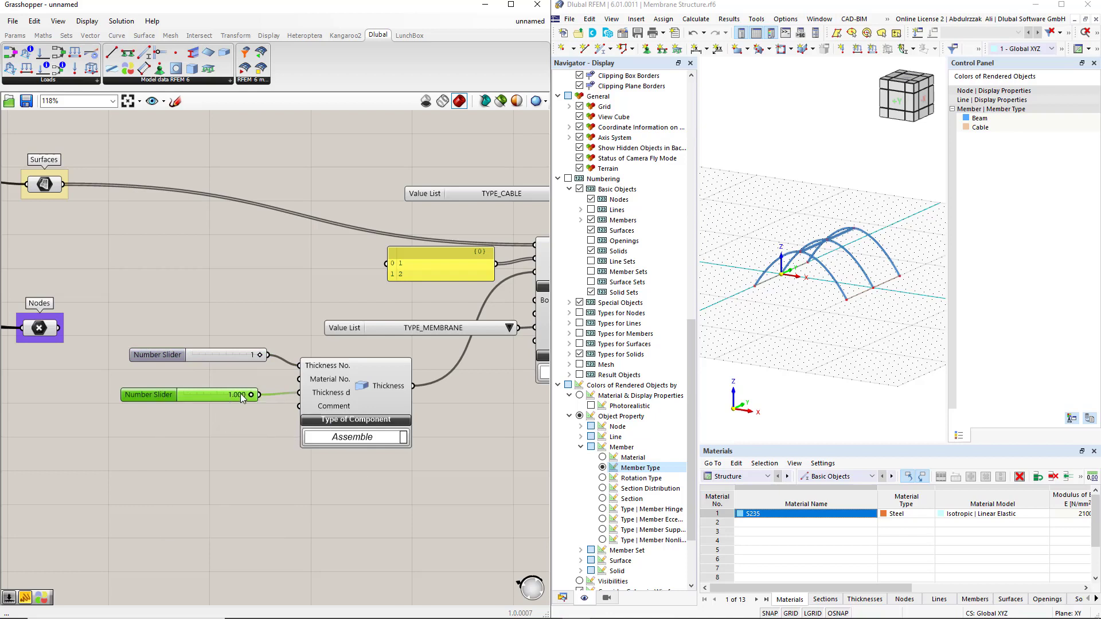
{"action": "double_click", "coordinate": [240, 394]}
{"action": "type", "text": "0.001"}
{"action": "left_click", "coordinate": [240, 395]}
{"action": "left_click", "coordinate": [243, 403]}
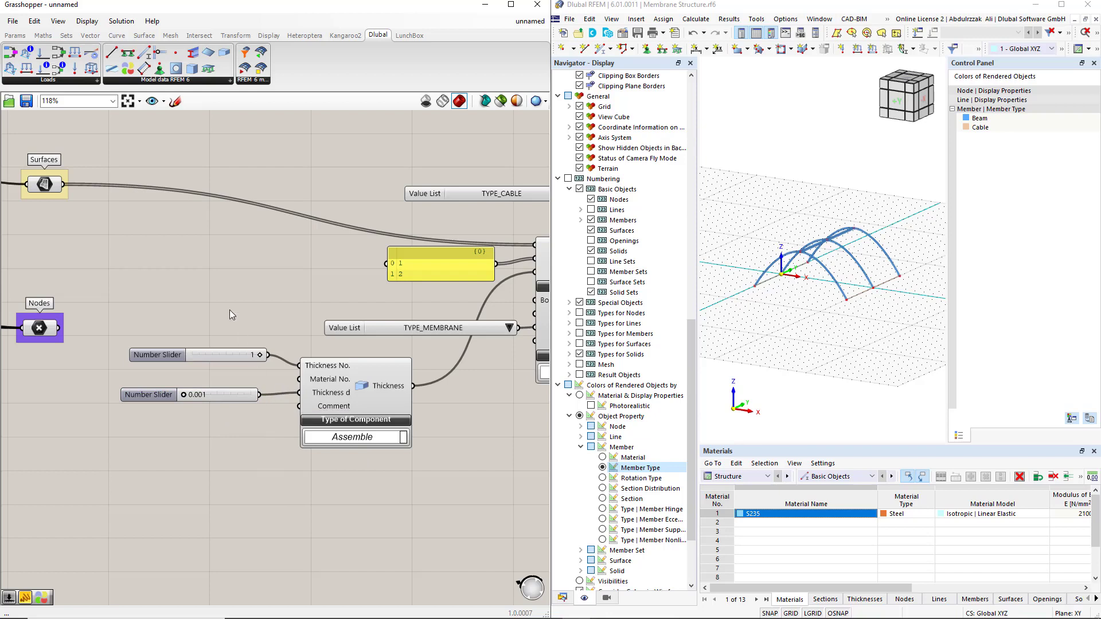
Add a Dlubal Material component with a slider set to 2 on Material No.
{"action": "left_click_drag", "start_coordinate": [126, 74], "coordinate": [157, 198]}
{"action": "left_click_drag", "start_coordinate": [194, 476], "coordinate": [195, 476]}
{"action": "double_click", "coordinate": [47, 451]}
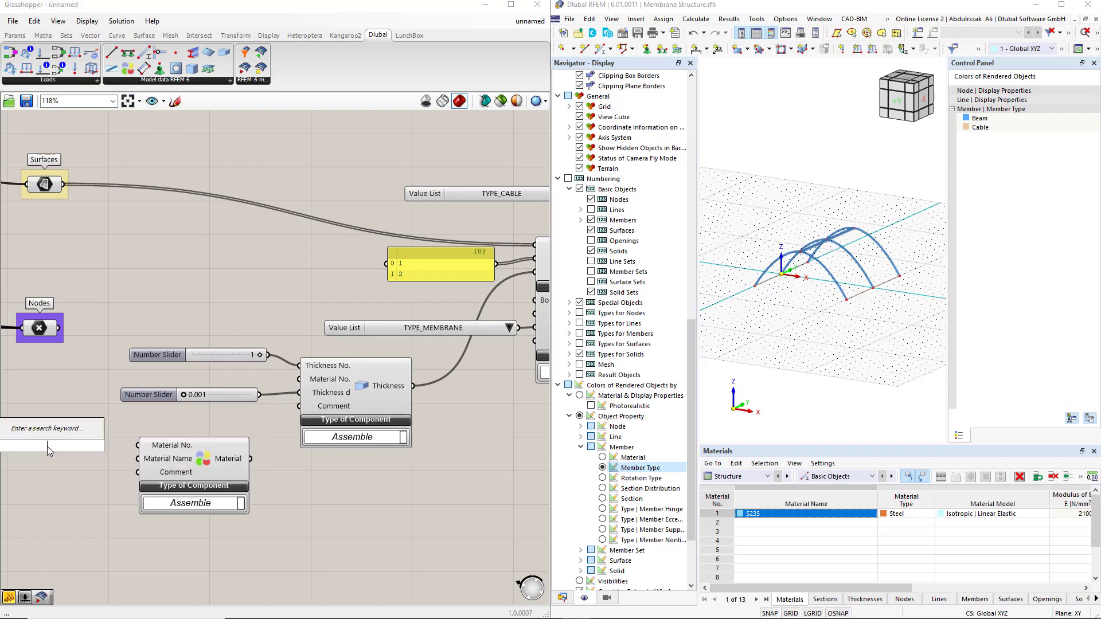
{"action": "type", "text": "2"}
{"action": "key", "text": "Return"}
{"action": "left_click_drag", "start_coordinate": [116, 446], "coordinate": [138, 445]}
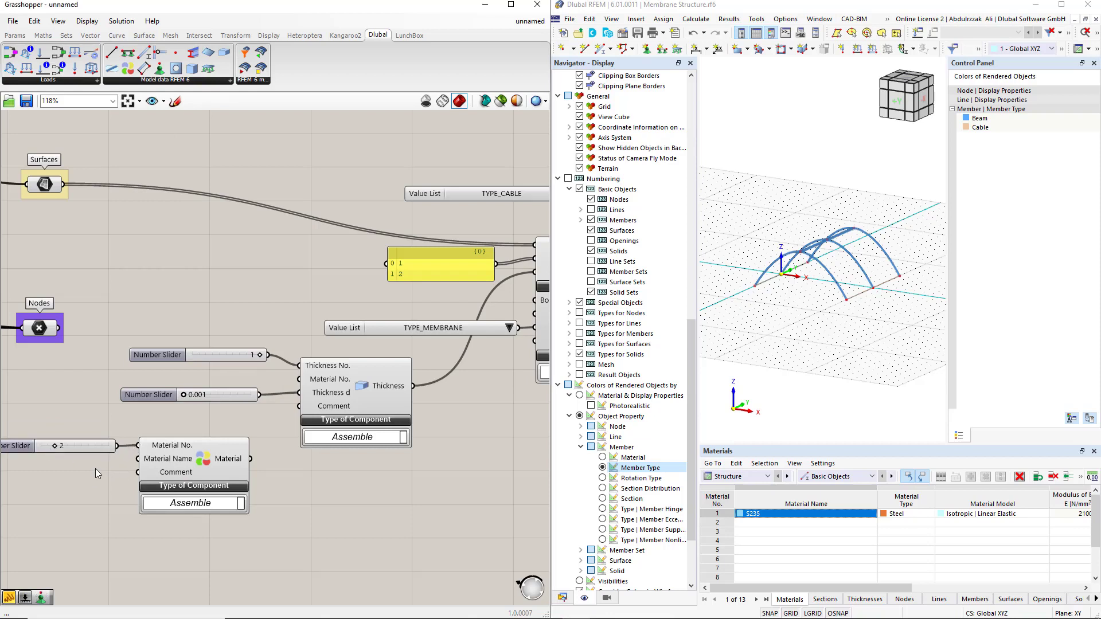
Name the material ETFE via a panel and link it to the Thickness's Material No.
{"action": "right_click_drag", "start_coordinate": [95, 469], "coordinate": [157, 434]}
{"action": "double_click", "coordinate": [129, 461]}
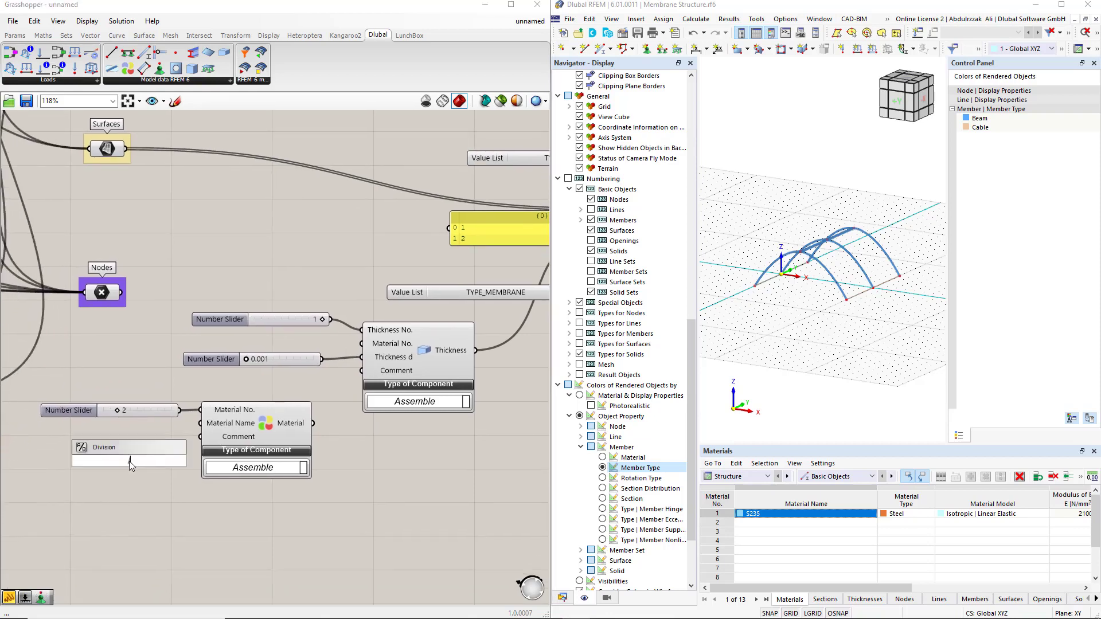
{"action": "type", "text": "//ETFE"}
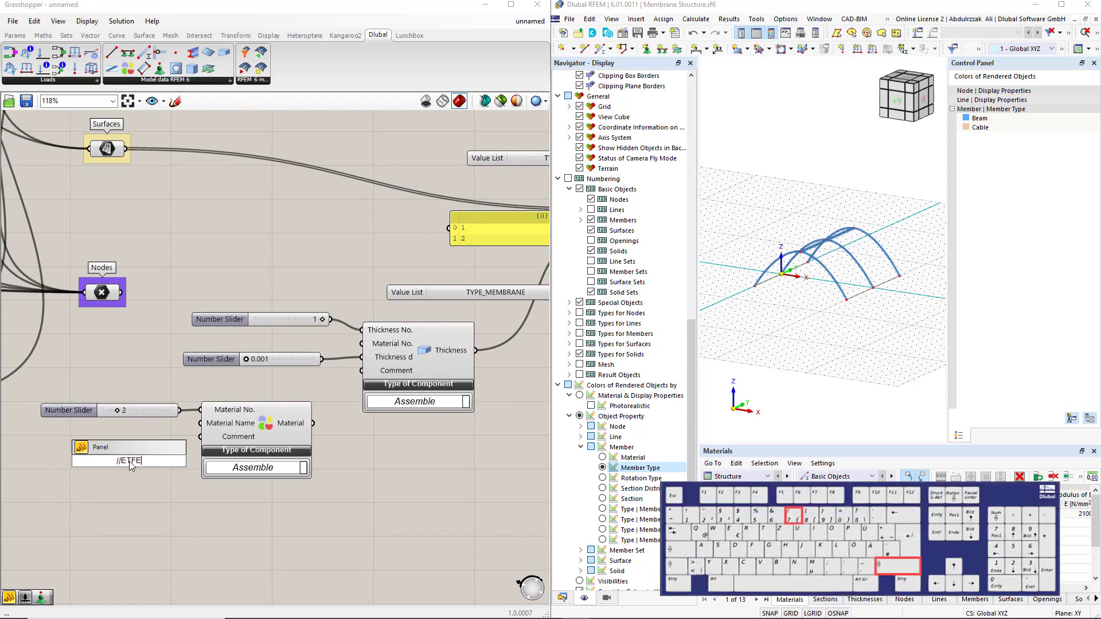
{"action": "key", "text": "Return"}
{"action": "left_click_drag", "start_coordinate": [148, 460], "coordinate": [200, 423]}
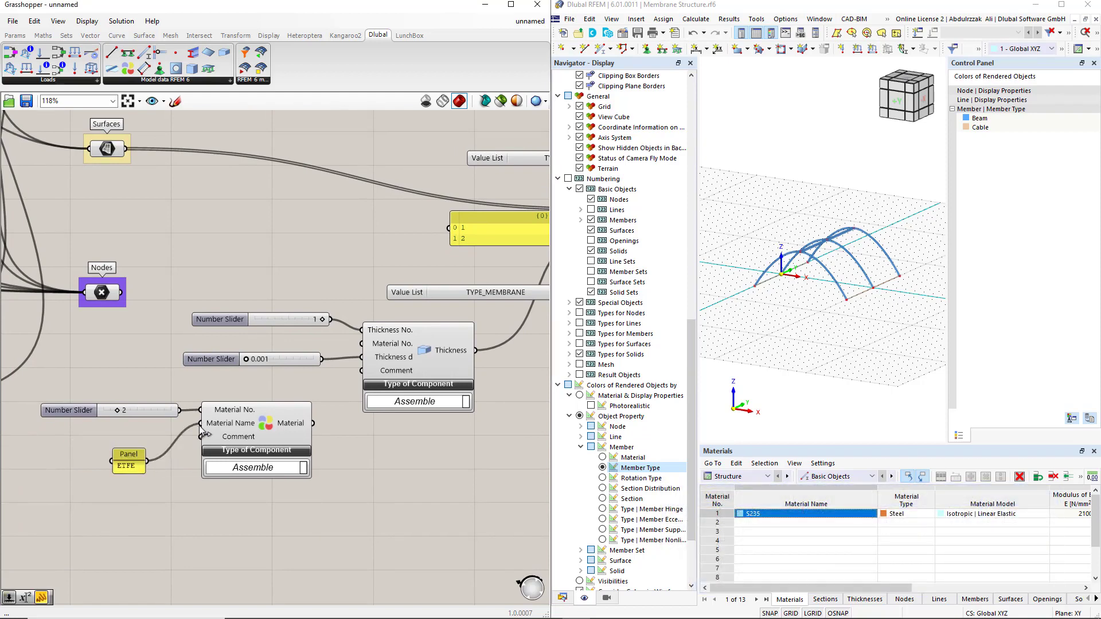
{"action": "left_click_drag", "start_coordinate": [128, 454], "coordinate": [95, 441]}
{"action": "left_click_drag", "start_coordinate": [313, 423], "coordinate": [361, 343]}
Send the surface, thickness and material into the RFEM export Input.
{"action": "scroll", "coordinate": [378, 439], "scroll_direction": "down", "scroll_amount": 4}
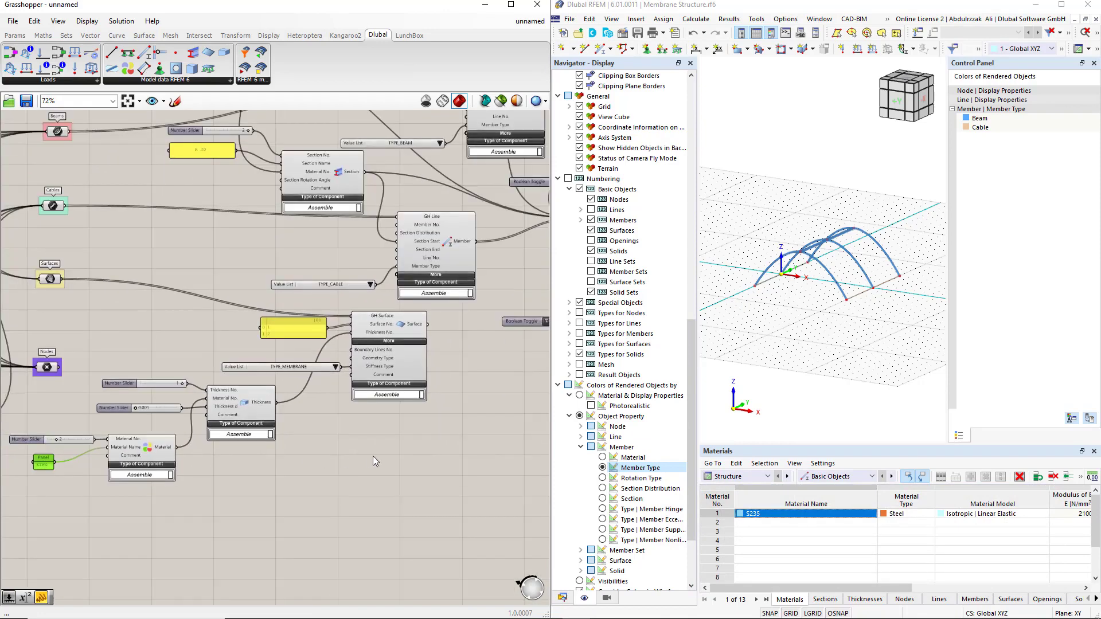
{"action": "right_click_drag", "start_coordinate": [372, 456], "coordinate": [278, 473]}
{"action": "left_click_drag", "start_coordinate": [334, 345], "coordinate": [484, 235], "text": "shift"}
{"action": "left_click_drag", "start_coordinate": [184, 418], "coordinate": [485, 235], "text": "shift"}
{"action": "left_click_drag", "start_coordinate": [86, 470], "coordinate": [483, 240], "text": "shift"}
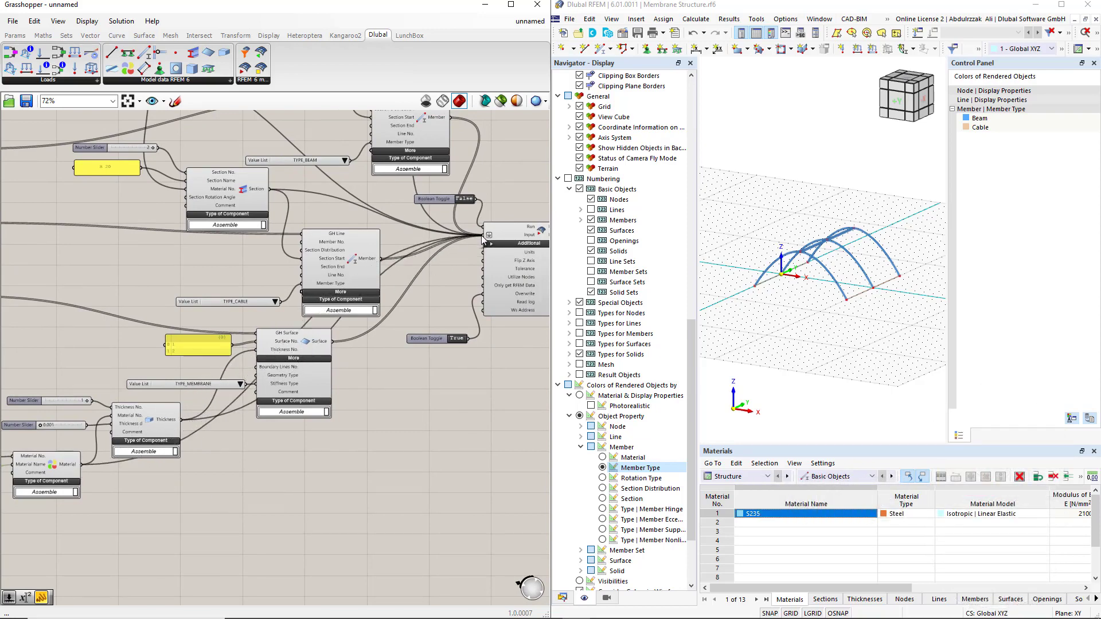
Switch the export Boolean Toggle to True and dismiss RFEM's external-connection lock notice.
{"action": "double_click", "coordinate": [464, 199]}
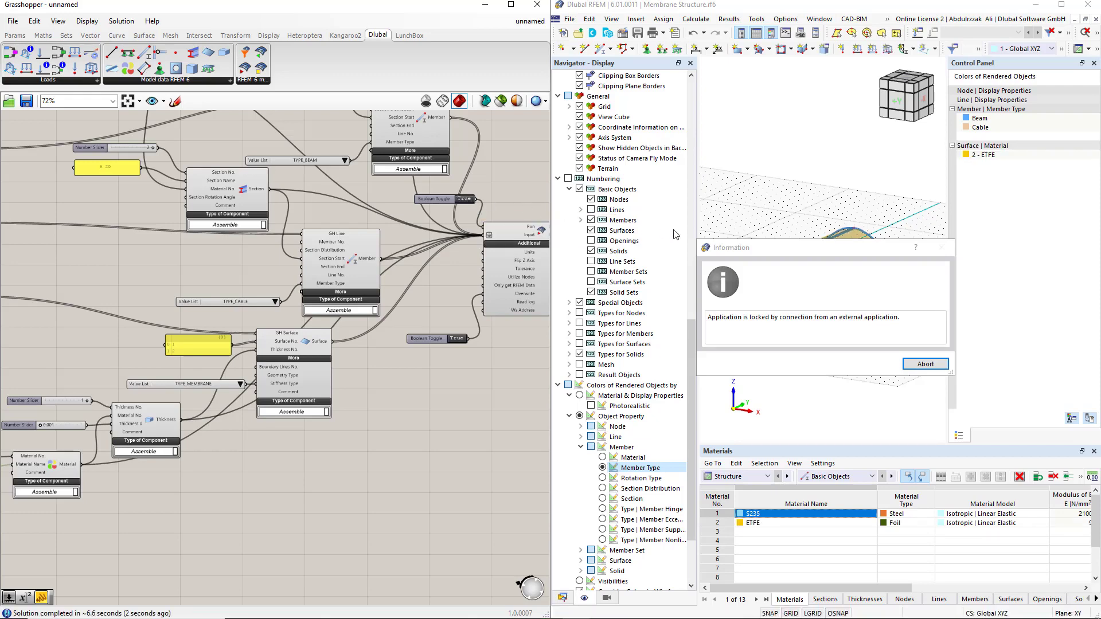
{"action": "left_click", "coordinate": [917, 364]}
{"action": "left_click", "coordinate": [873, 368]}
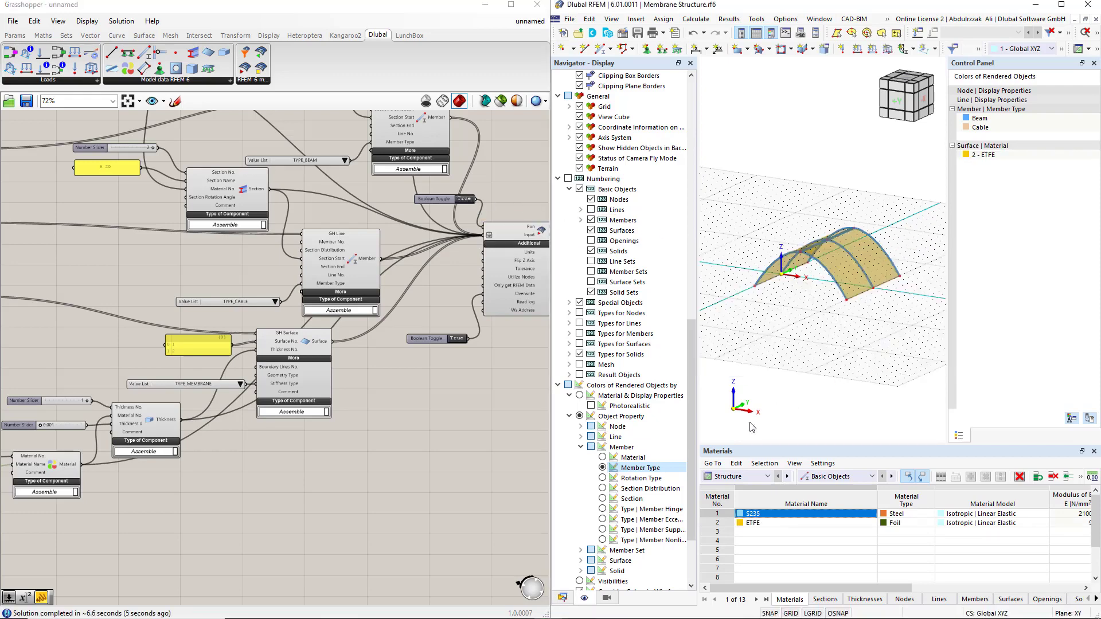
List membrane surfaces 1 and 2 (ETFE Foil) under Surfaces in RFEM's Data navigator.
{"action": "left_click", "coordinate": [564, 598]}
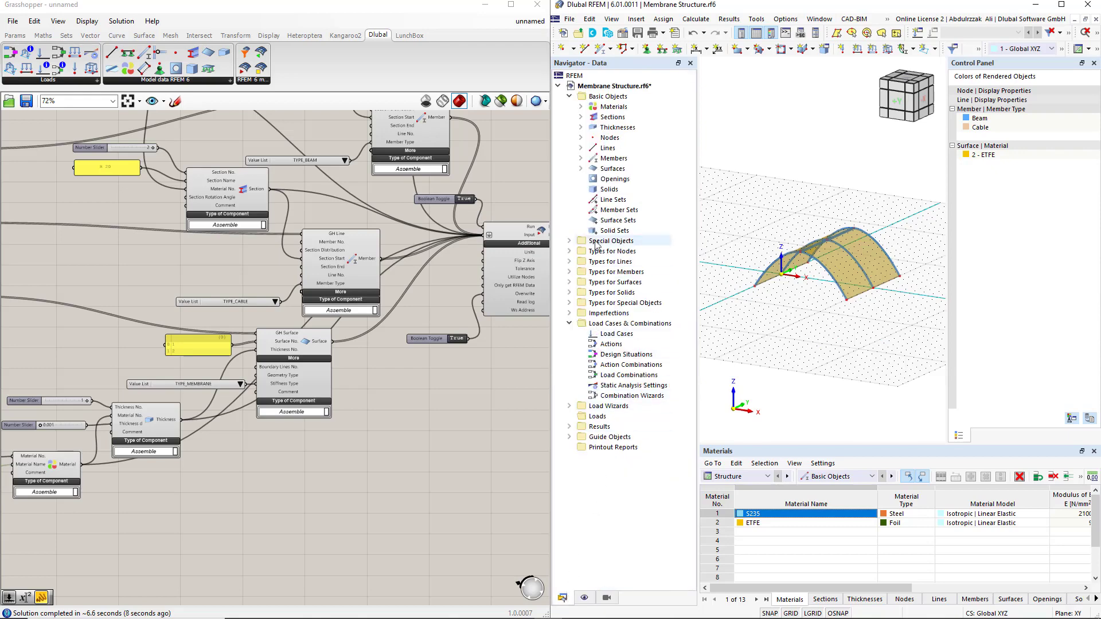
{"action": "left_click", "coordinate": [580, 168]}
{"action": "left_click", "coordinate": [603, 181]}
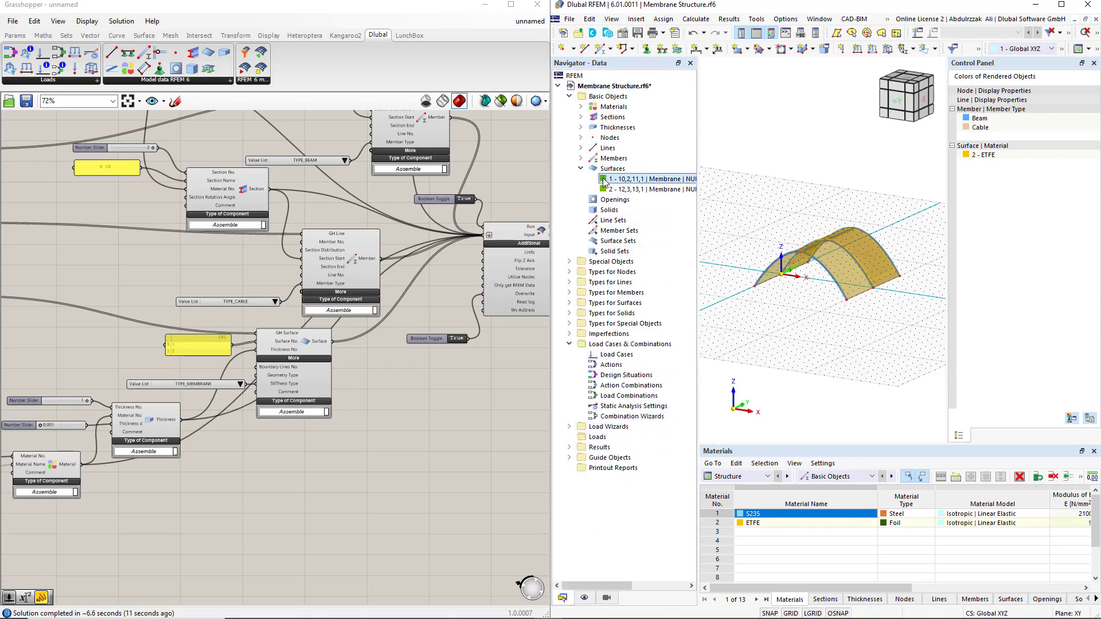
{"action": "left_click", "coordinate": [608, 189]}
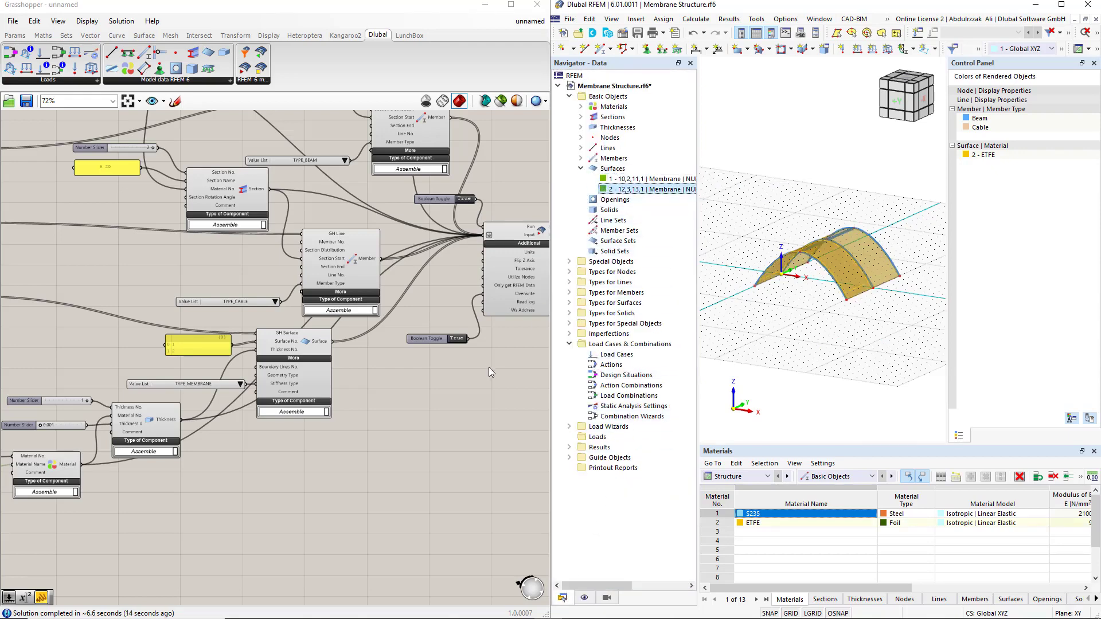
{"action": "left_click", "coordinate": [457, 403]}
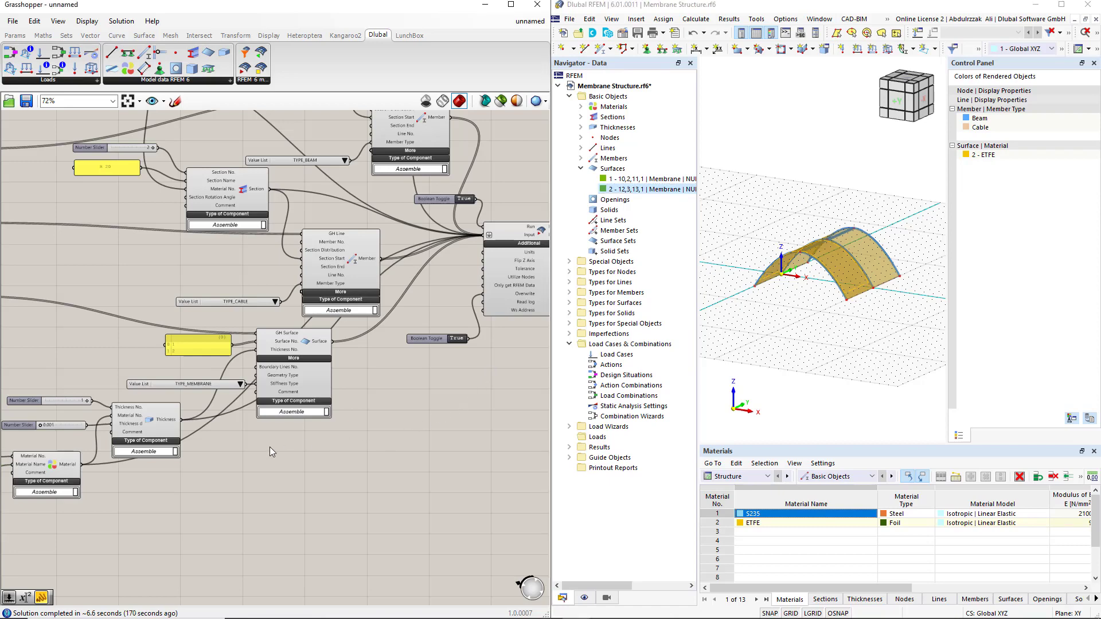
{"action": "right_click_drag", "start_coordinate": [269, 446], "coordinate": [371, 418]}
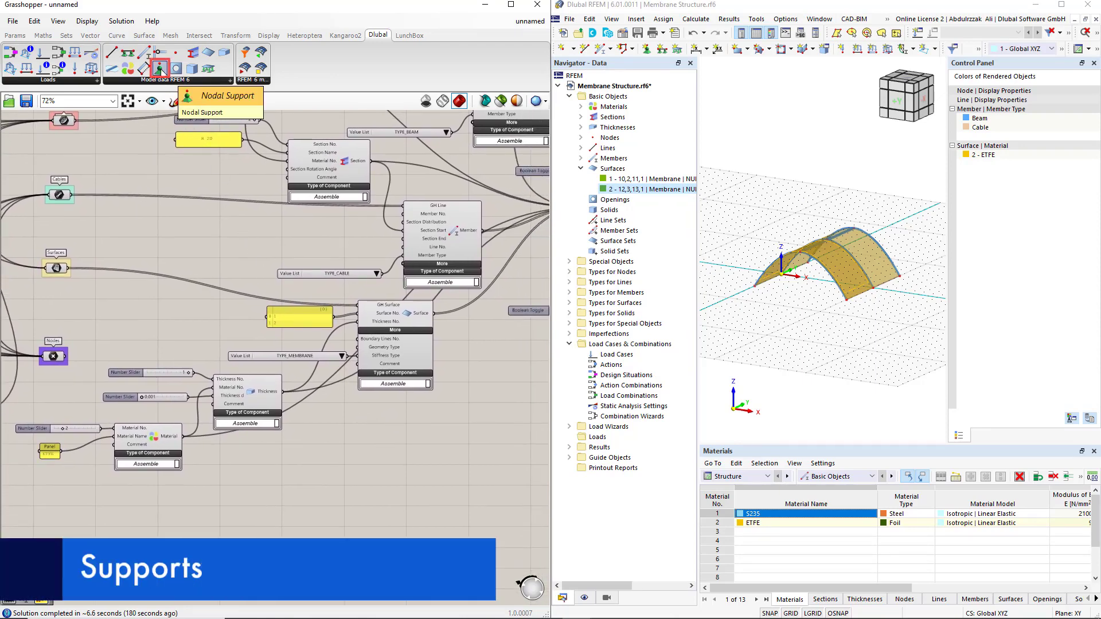
Add a Dlubal Nodal Support component with Nodes wired to its GH Node input.
{"action": "left_click_drag", "start_coordinate": [160, 69], "coordinate": [368, 510]}
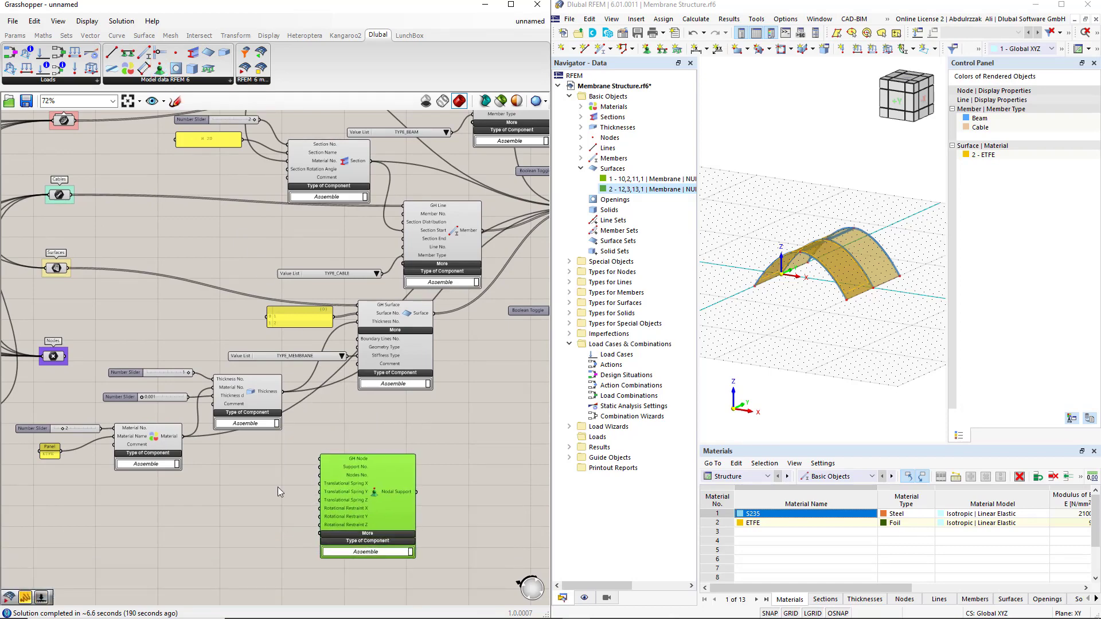
{"action": "left_click_drag", "start_coordinate": [67, 356], "coordinate": [319, 458]}
{"action": "left_click_drag", "start_coordinate": [377, 497], "coordinate": [438, 474]}
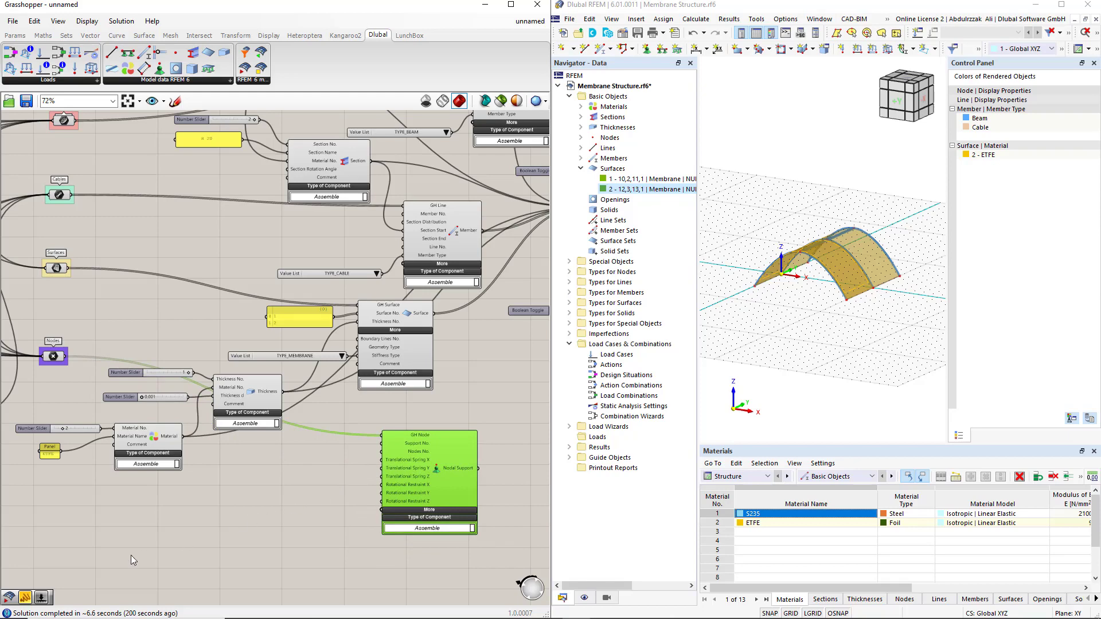
Feed an INF text panel into the nodal support's spring inputs.
{"action": "left_click_drag", "start_coordinate": [25, 599], "coordinate": [312, 480]}
{"action": "double_click", "coordinate": [311, 479]}
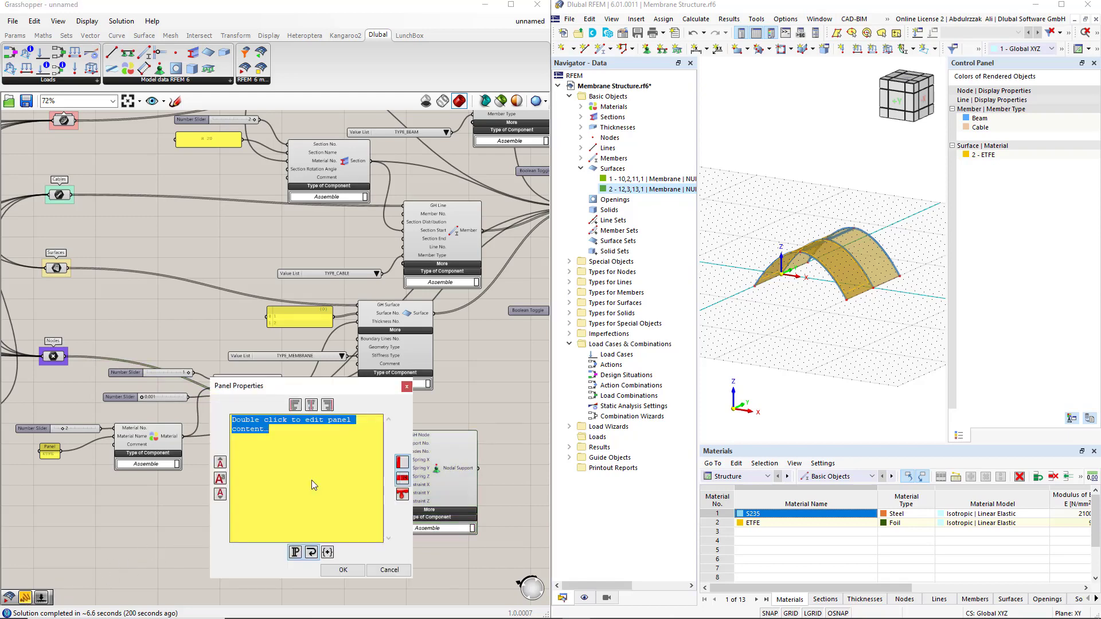
{"action": "type", "text": "INF"}
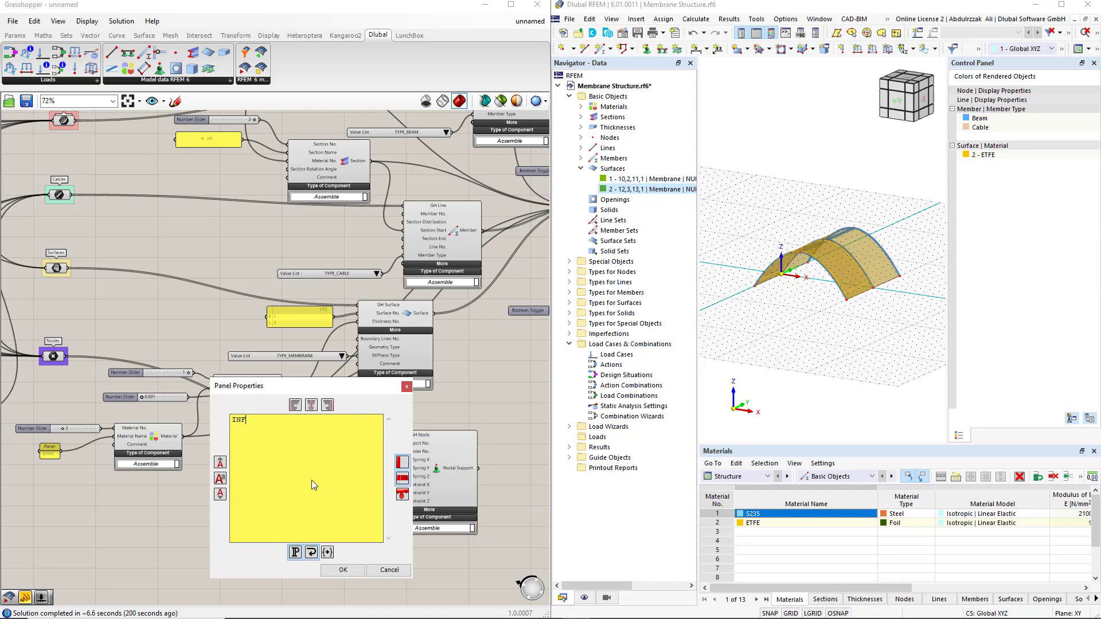
{"action": "left_click", "coordinate": [334, 570]}
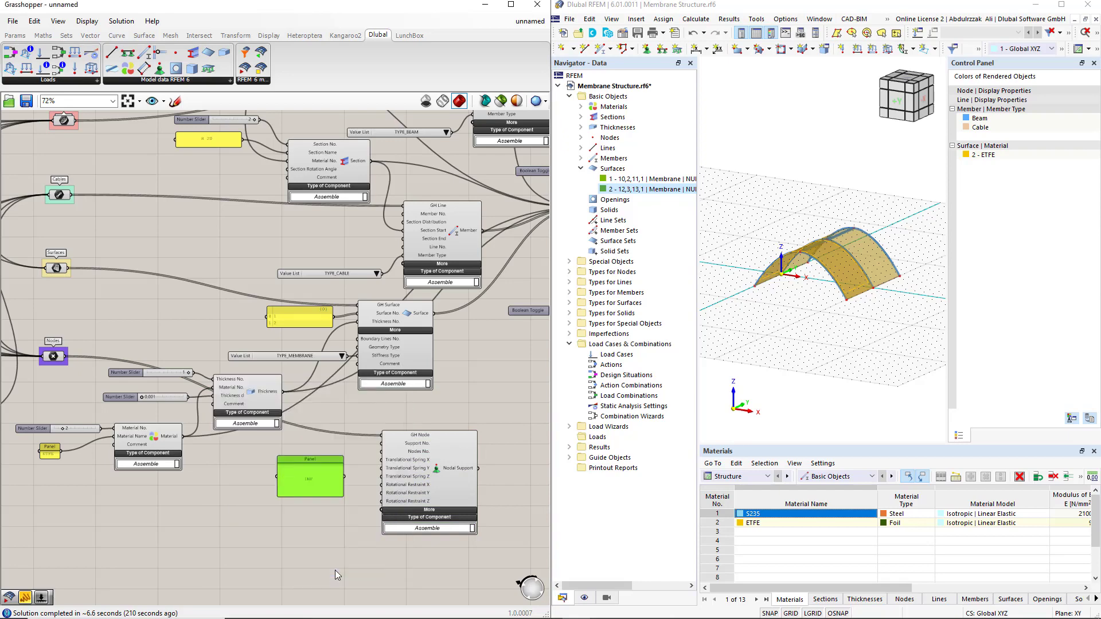
{"action": "scroll", "coordinate": [349, 513], "scroll_direction": "up", "scroll_amount": 3}
{"action": "left_click_drag", "start_coordinate": [336, 488], "coordinate": [399, 427]}
{"action": "left_click_drag", "start_coordinate": [348, 451], "coordinate": [399, 494]}
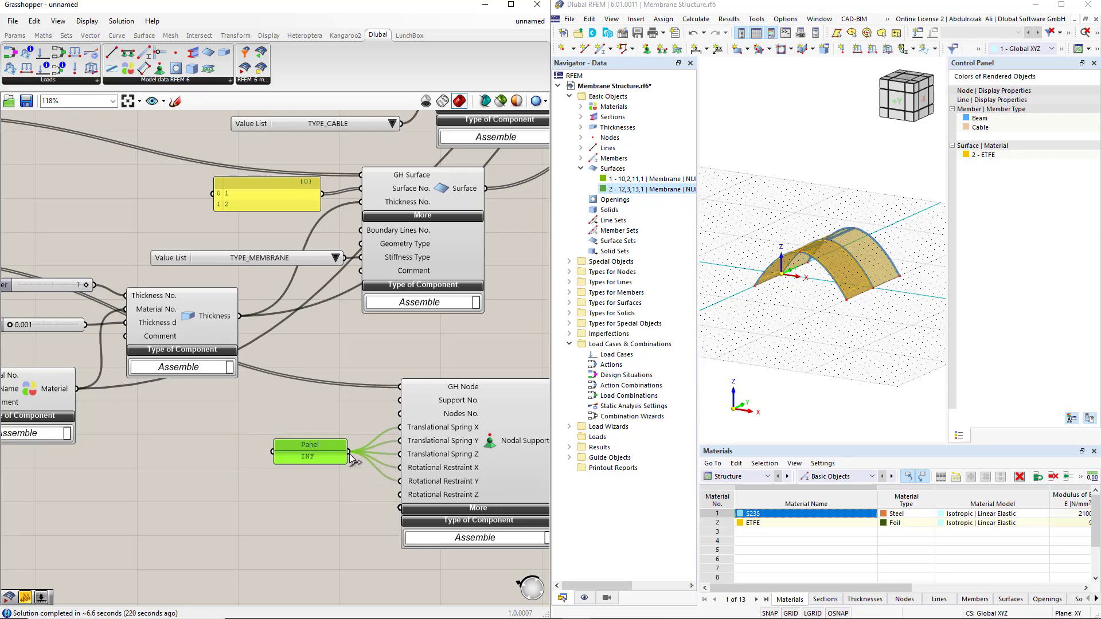
Connect the nodal support output to the RFEM export input.
{"action": "scroll", "coordinate": [341, 502], "scroll_direction": "down", "scroll_amount": 2}
{"action": "scroll", "coordinate": [340, 502], "scroll_direction": "down", "scroll_amount": 2}
{"action": "right_click_drag", "start_coordinate": [497, 504], "coordinate": [348, 493]}
{"action": "scroll", "coordinate": [373, 471], "scroll_direction": "up", "scroll_amount": 1}
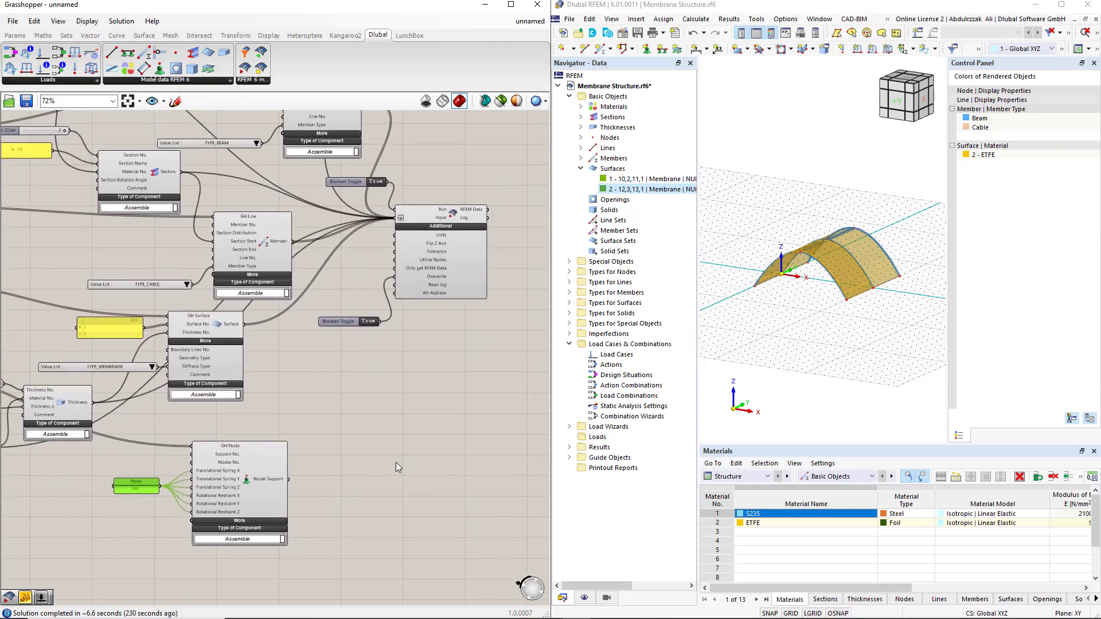
{"action": "left_click_drag", "start_coordinate": [288, 479], "coordinate": [396, 218], "text": "shift"}
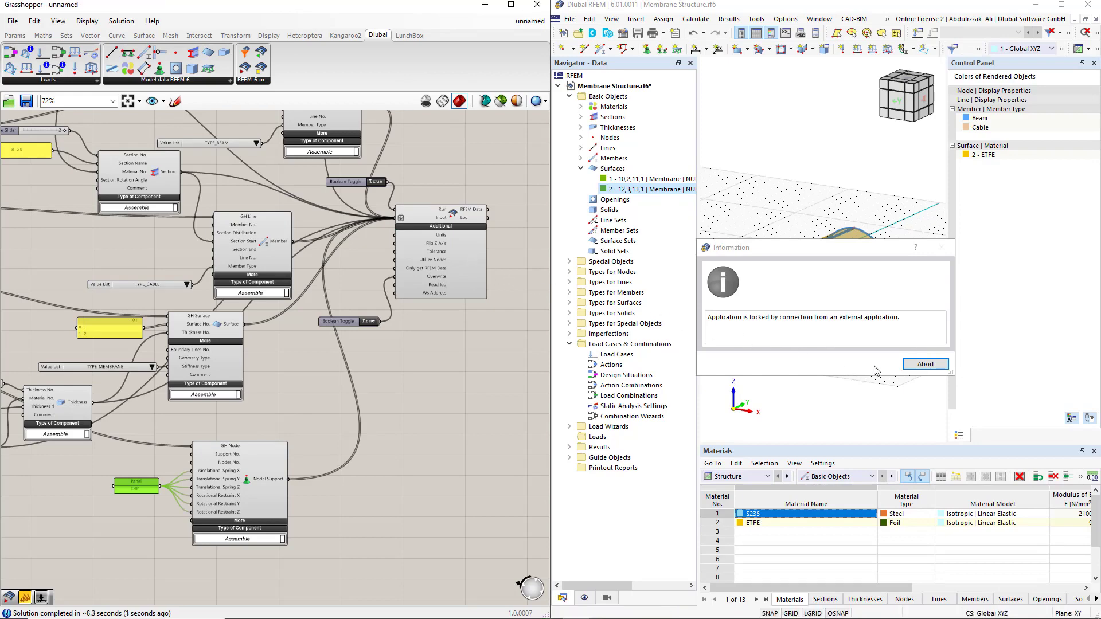
Dismiss RFEM's external-connection lock notice to view the updated model.
{"action": "left_click", "coordinate": [924, 364]}
{"action": "left_click", "coordinate": [877, 365]}
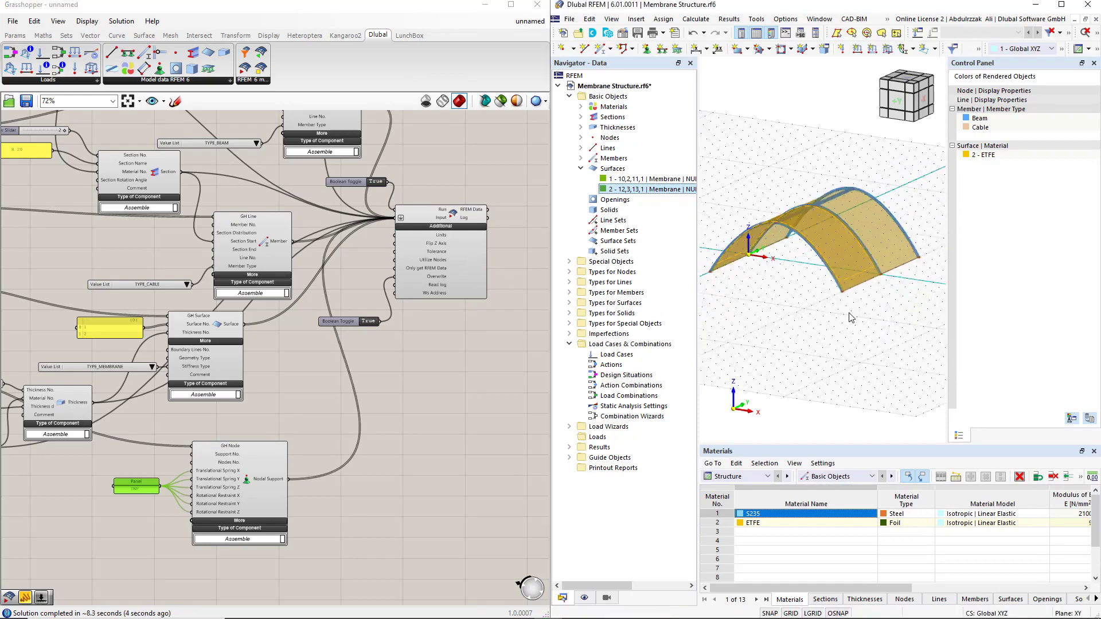
{"action": "scroll", "coordinate": [844, 296], "scroll_direction": "up", "scroll_amount": 5}
Enlarge the nodal support symbols and recentre the view on the vault.
{"action": "right_click", "coordinate": [841, 274]}
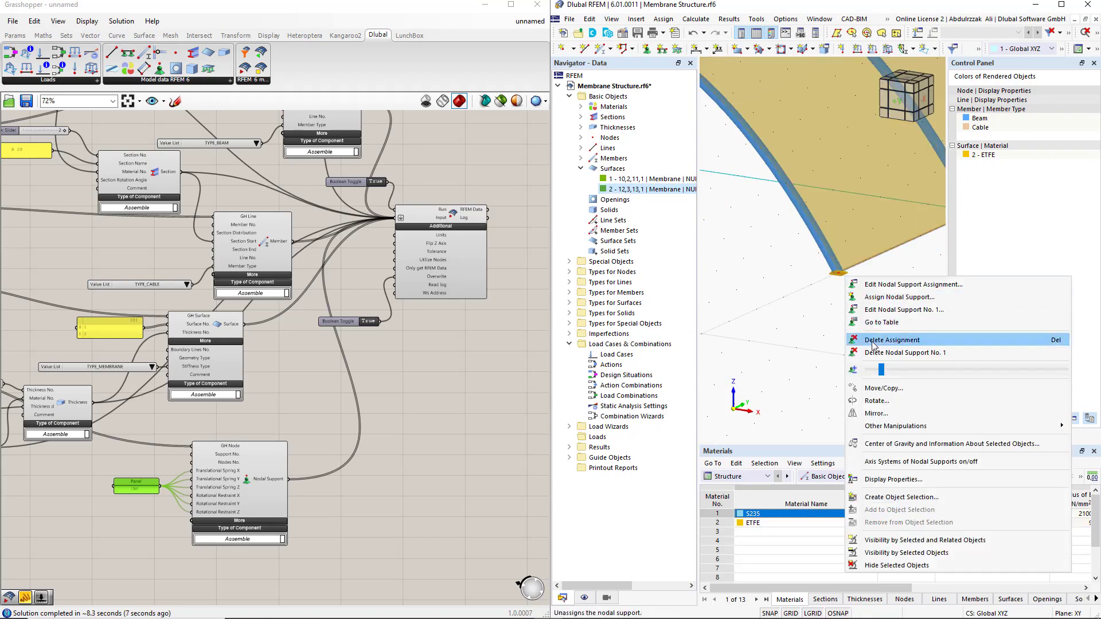
{"action": "left_click_drag", "start_coordinate": [881, 370], "coordinate": [944, 369]}
{"action": "left_click", "coordinate": [804, 362]}
{"action": "scroll", "coordinate": [803, 358], "scroll_direction": "down", "scroll_amount": 5}
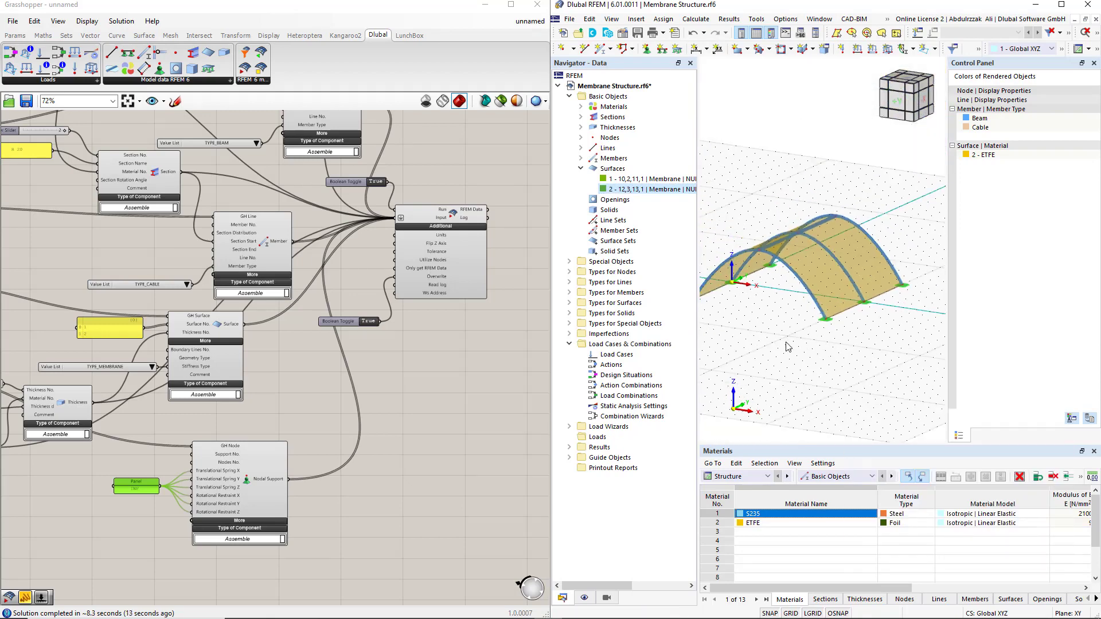
{"action": "middle_click_drag", "start_coordinate": [787, 347], "coordinate": [823, 319]}
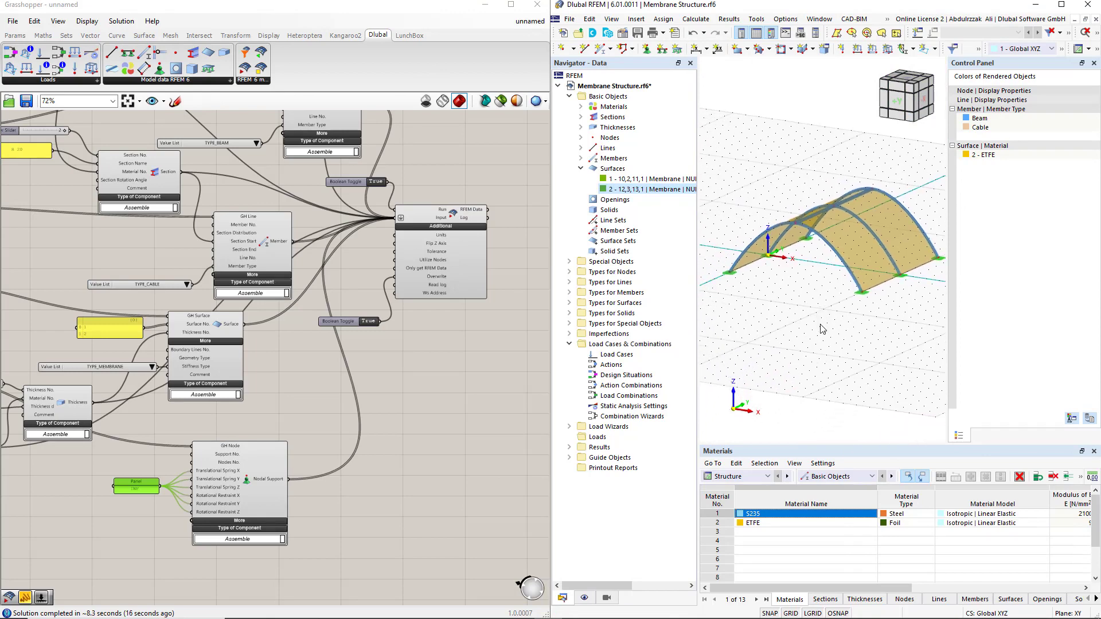